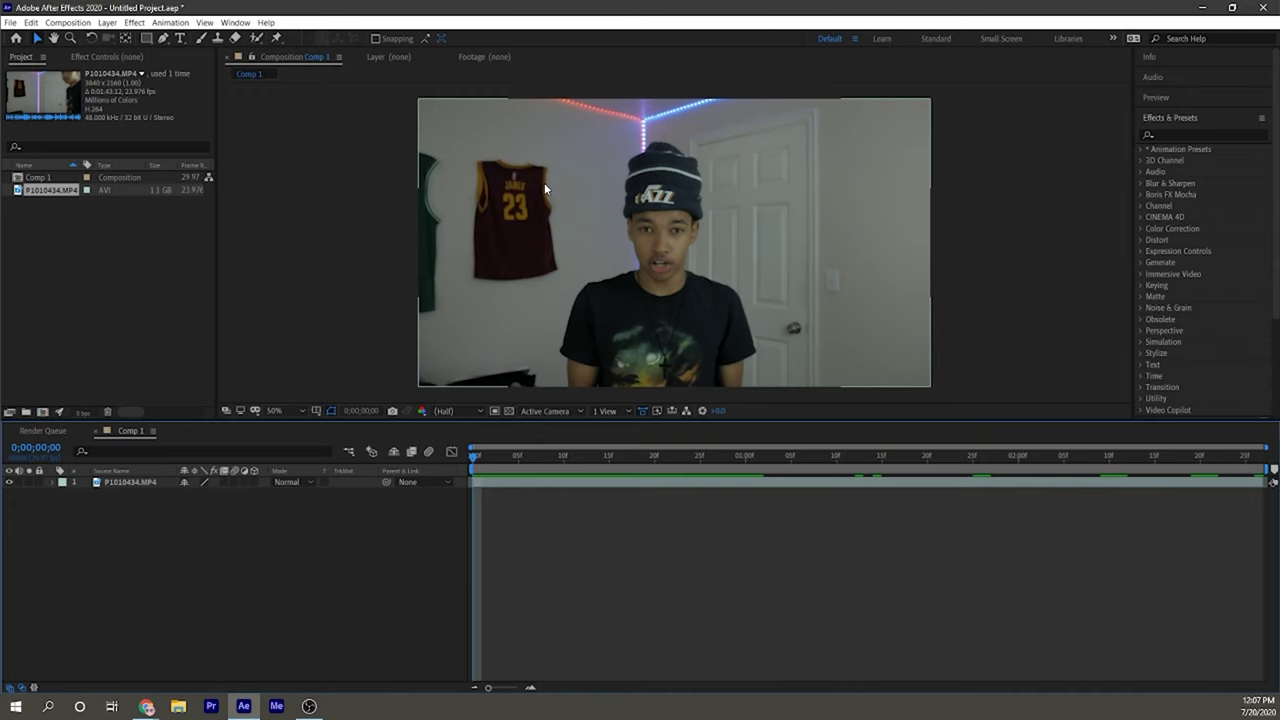
# Deselect the webcam layer, check the Video Copilot Saber page in Chrome, then right-click the empty timeline
pyautogui.click(344, 592)
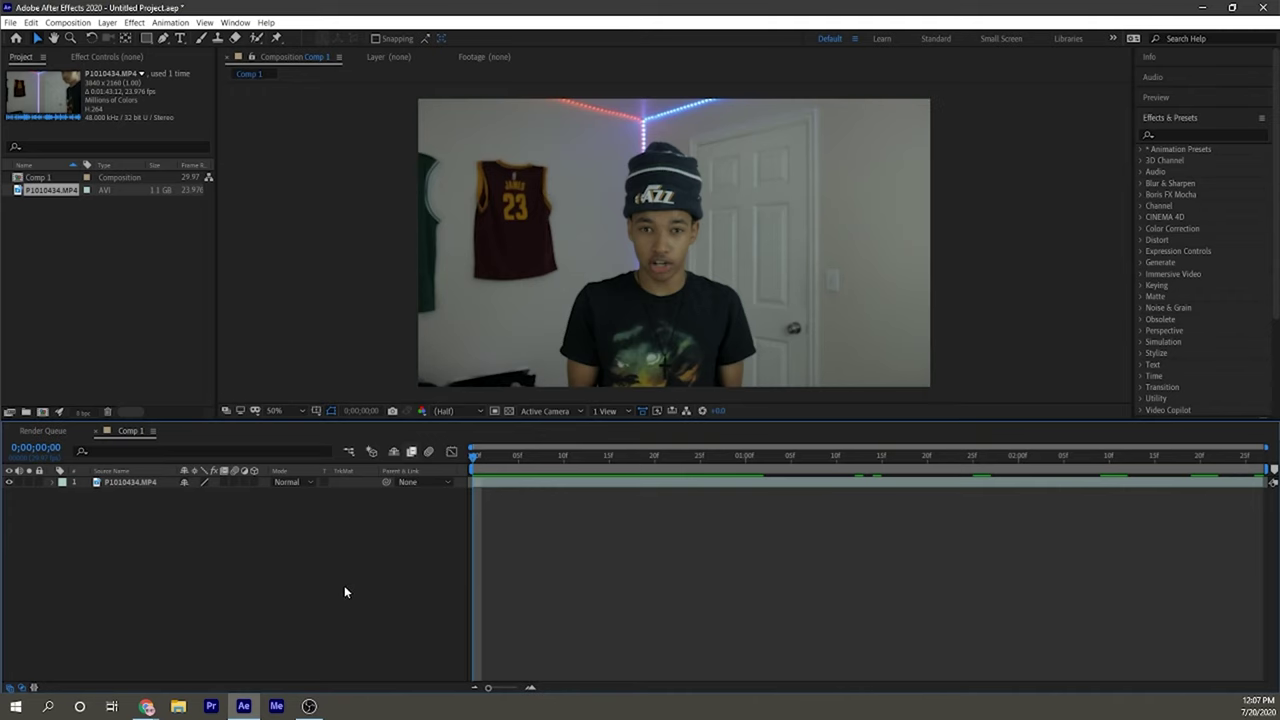
pyautogui.moveTo(147, 706)
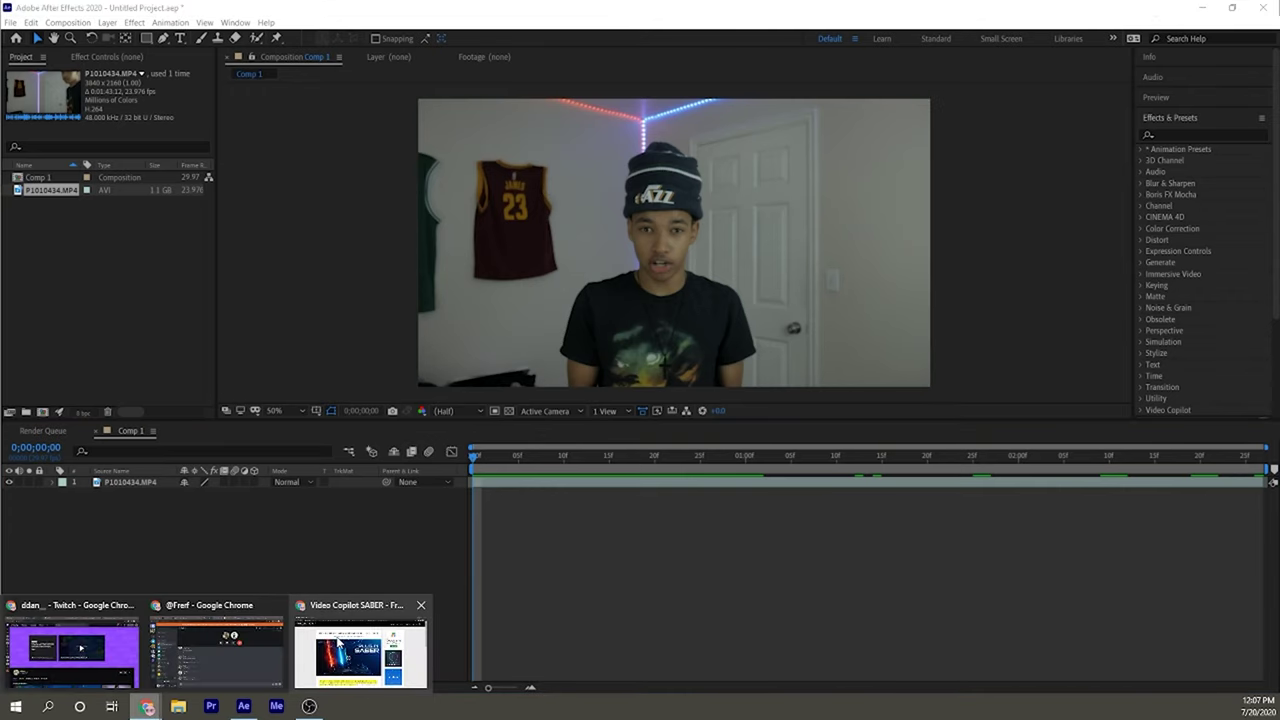
pyautogui.click(338, 640)
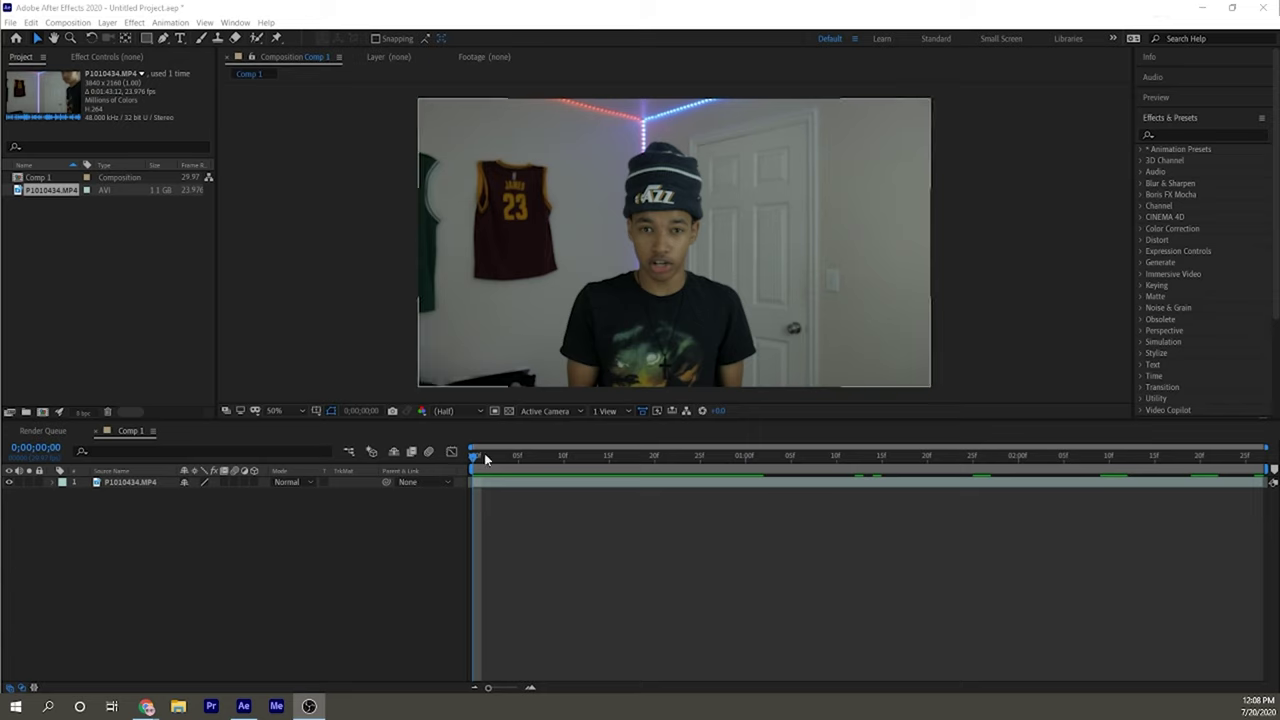
pyautogui.rightClick(152, 512)
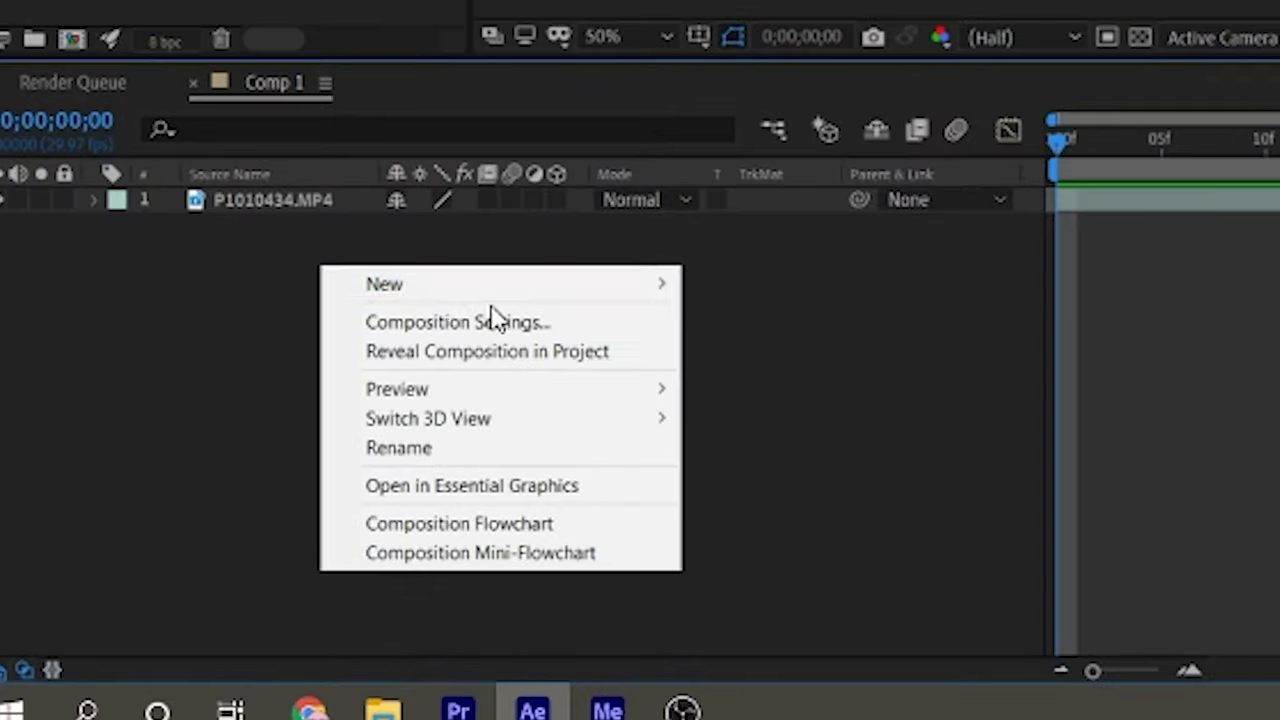
# Create a 1920×1080 solid named 'Saber' with colour 000000 (black)
pyautogui.moveTo(360, 384)
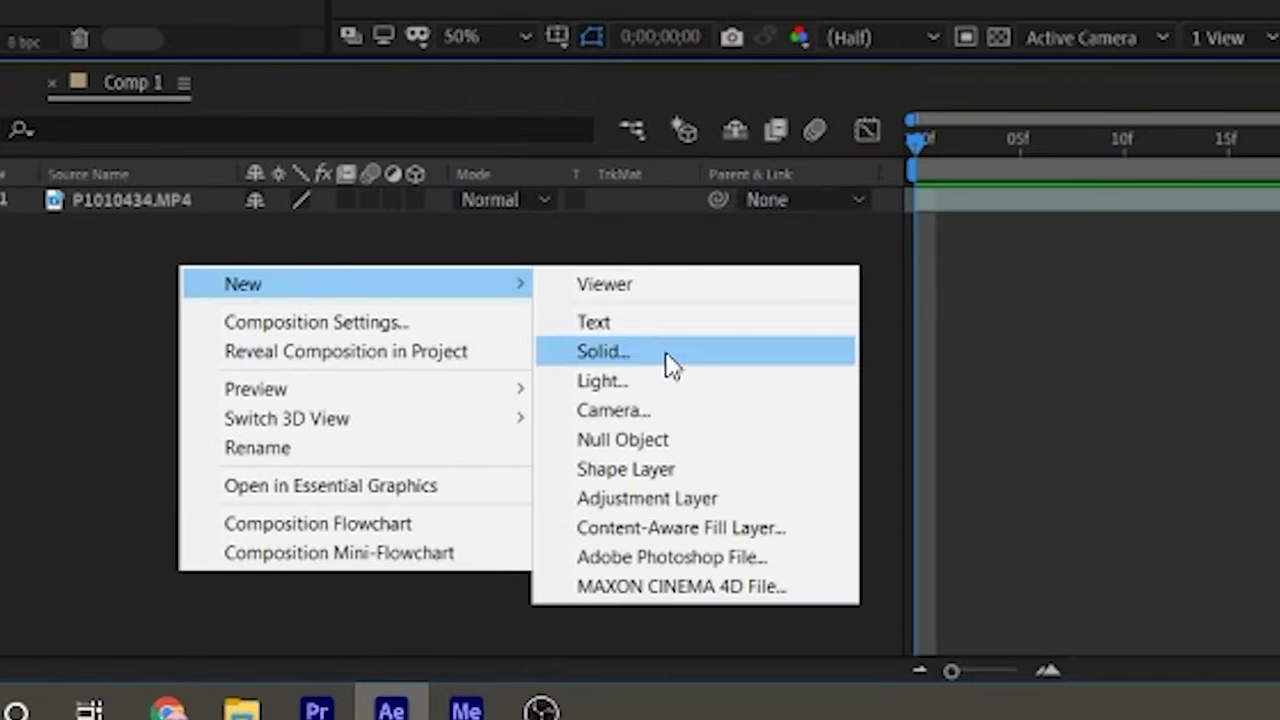
pyautogui.press('Escape')
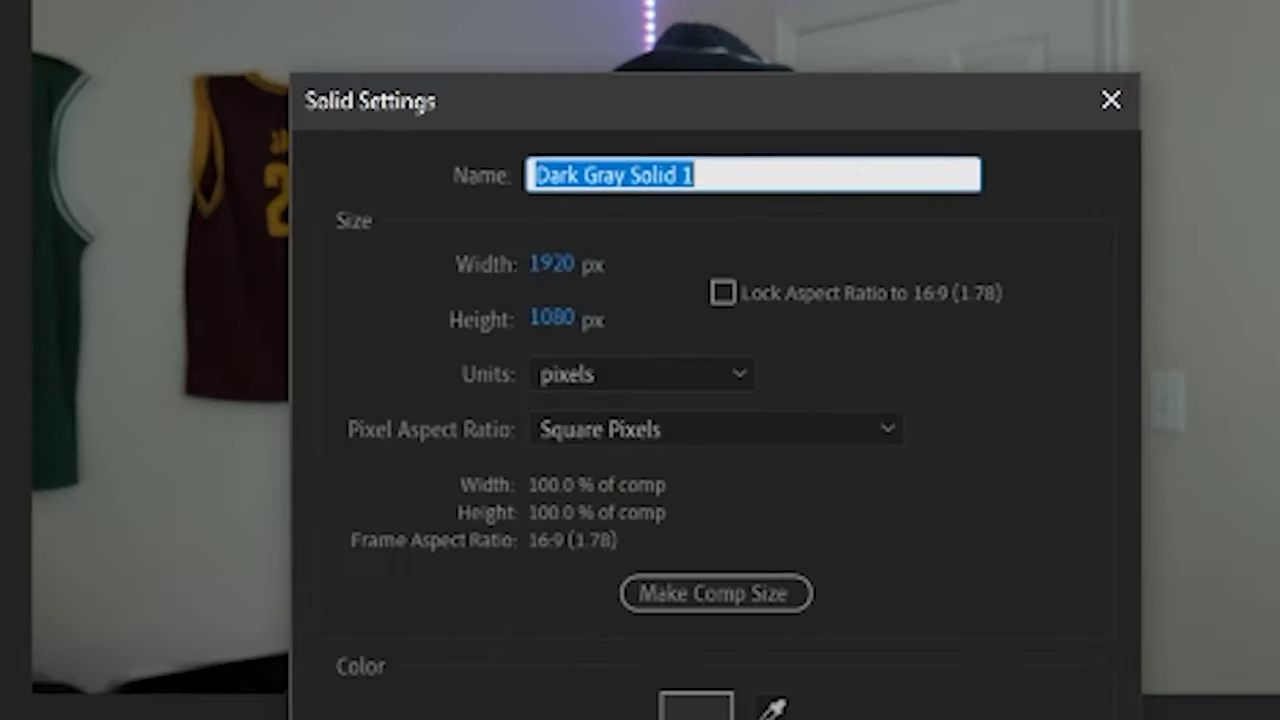
pyautogui.write('Saber')
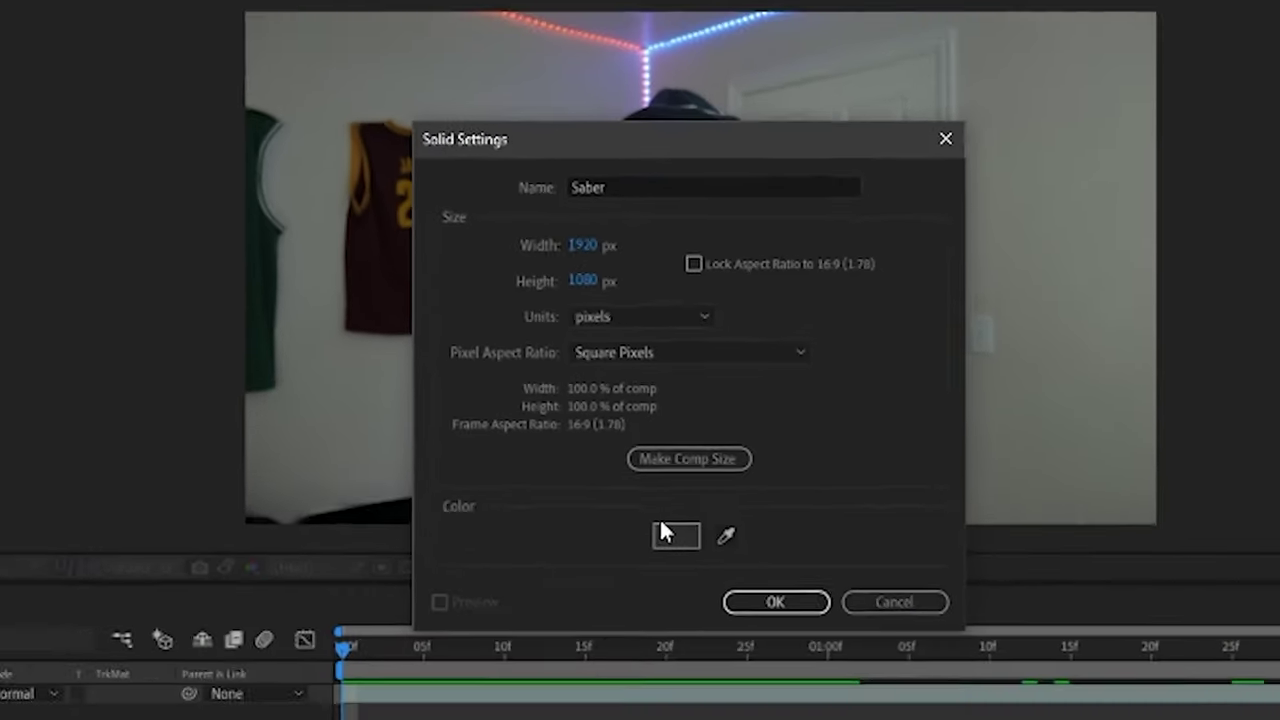
pyautogui.click(698, 716)
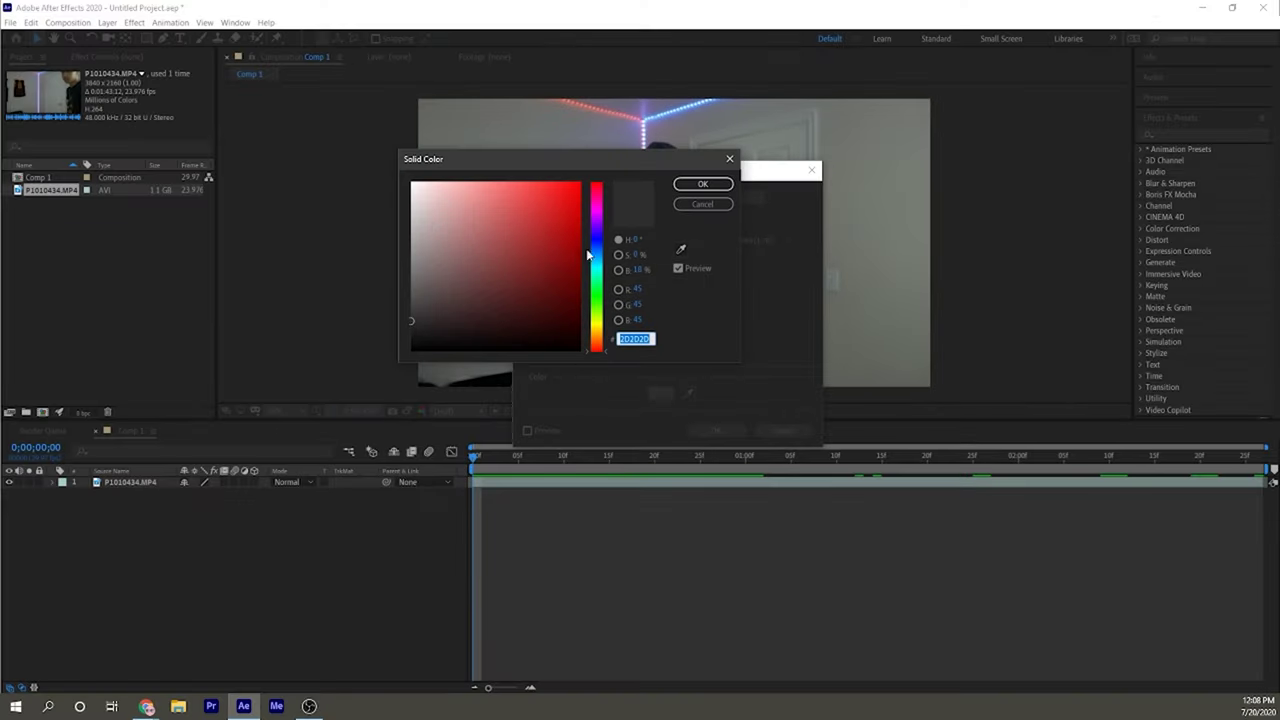
pyautogui.moveTo(528, 316); pyautogui.dragTo(352, 406)
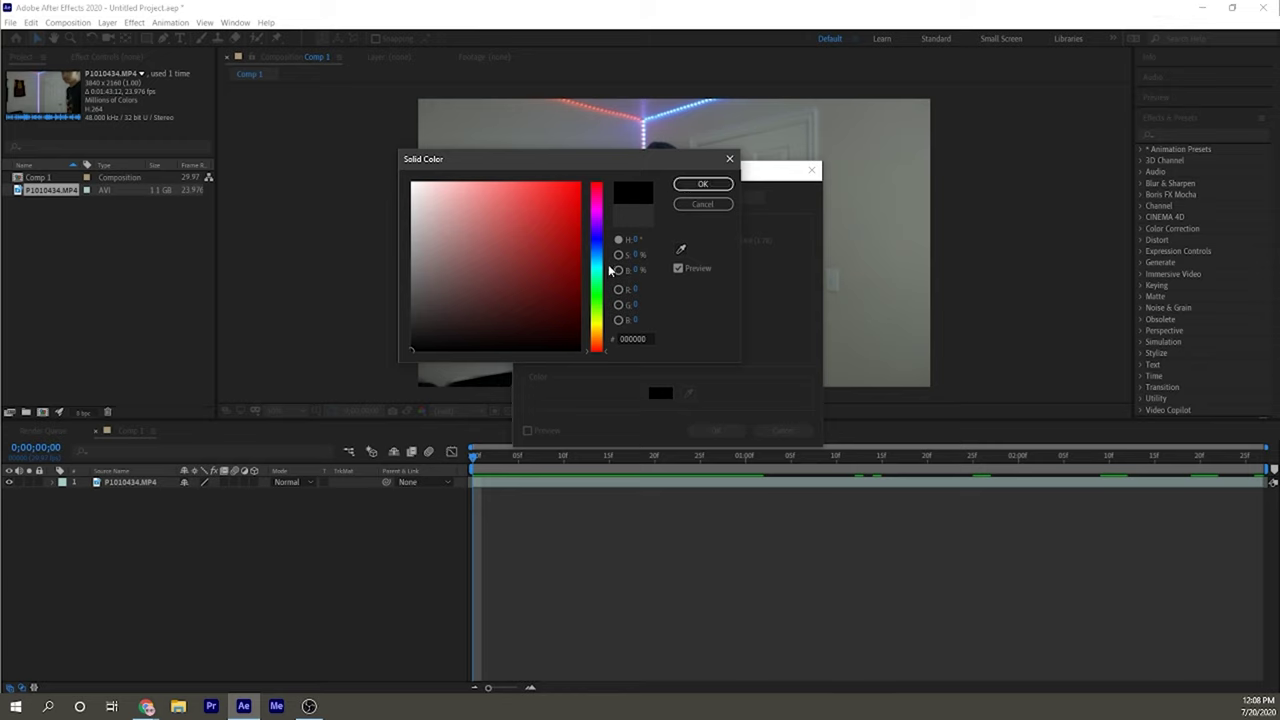
pyautogui.moveTo(609, 270); pyautogui.dragTo(604, 363)
pyautogui.click(697, 186)
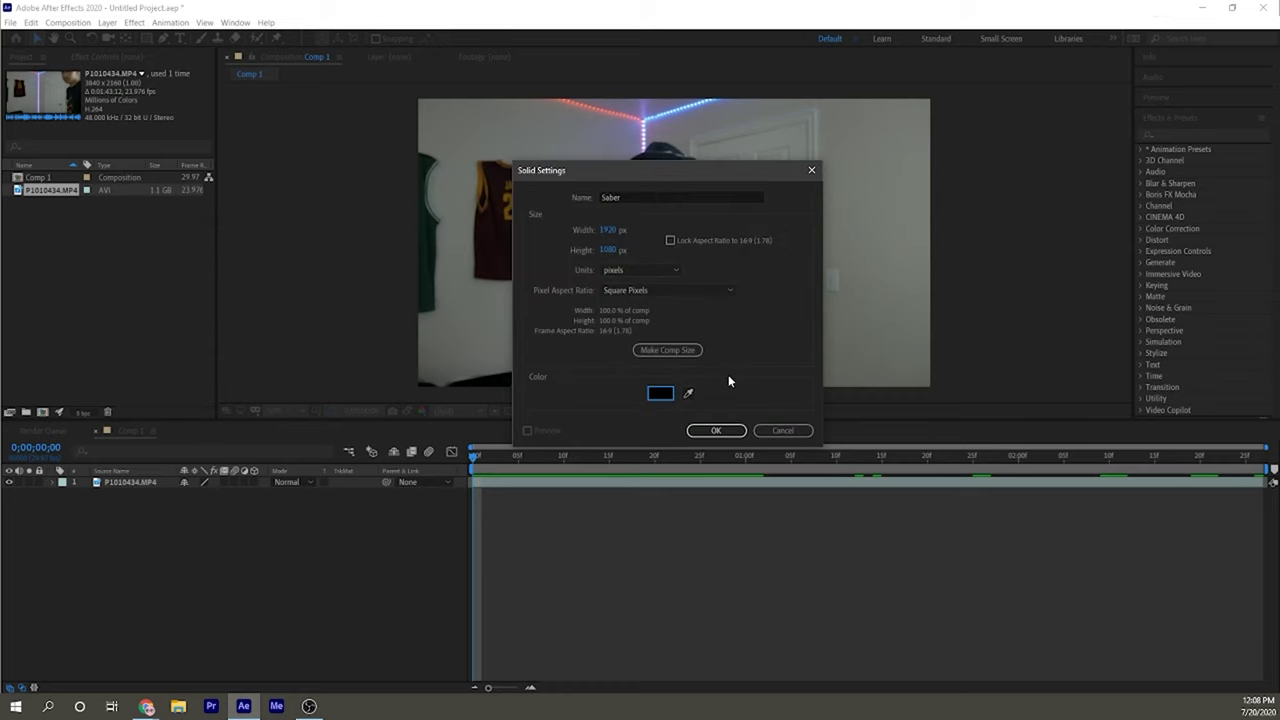
pyautogui.click(715, 432)
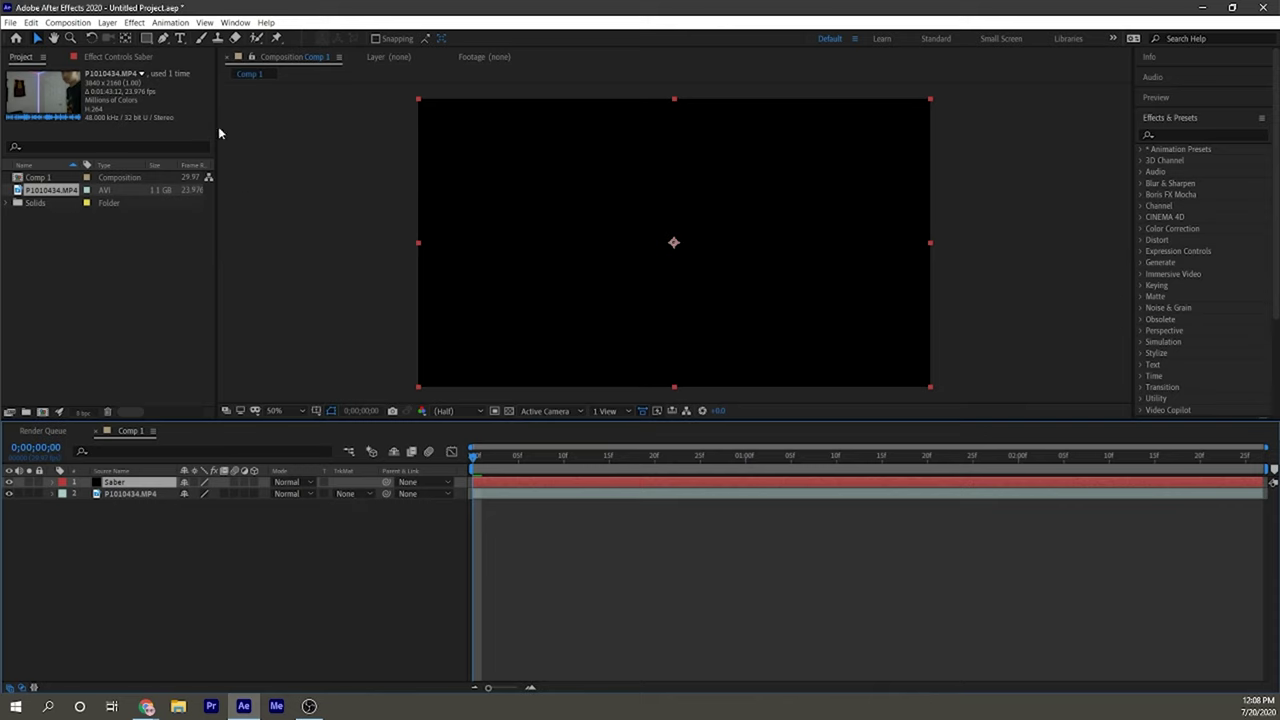
# Search 'saber' in Effects & Presets and drag Video Copilot Saber onto the Saber solid
pyautogui.click(107, 22)
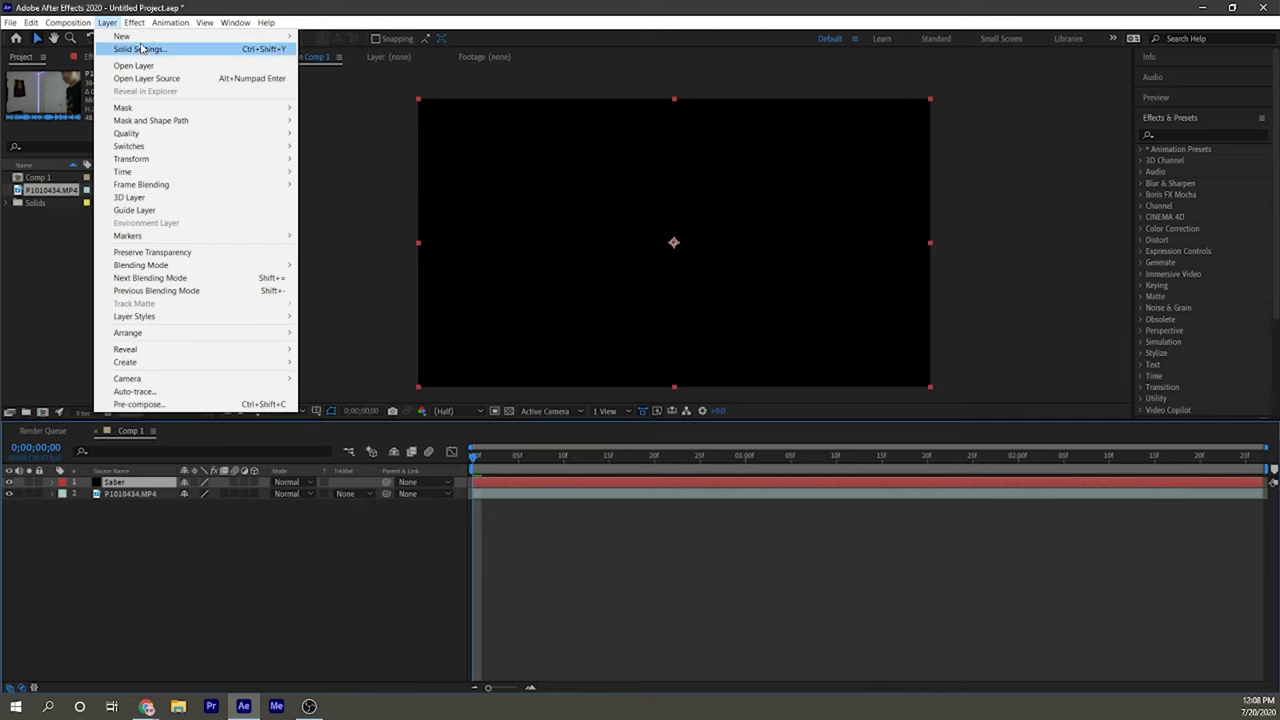
pyautogui.moveTo(125, 36)
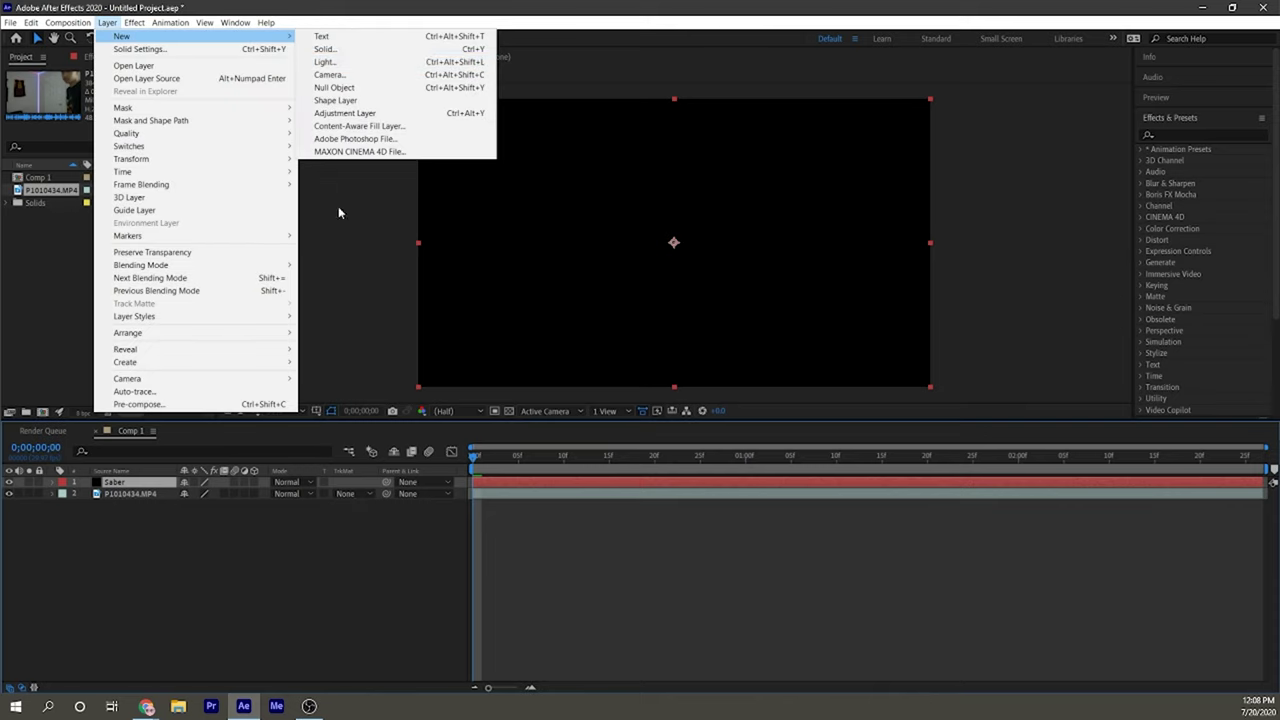
pyautogui.click(346, 546)
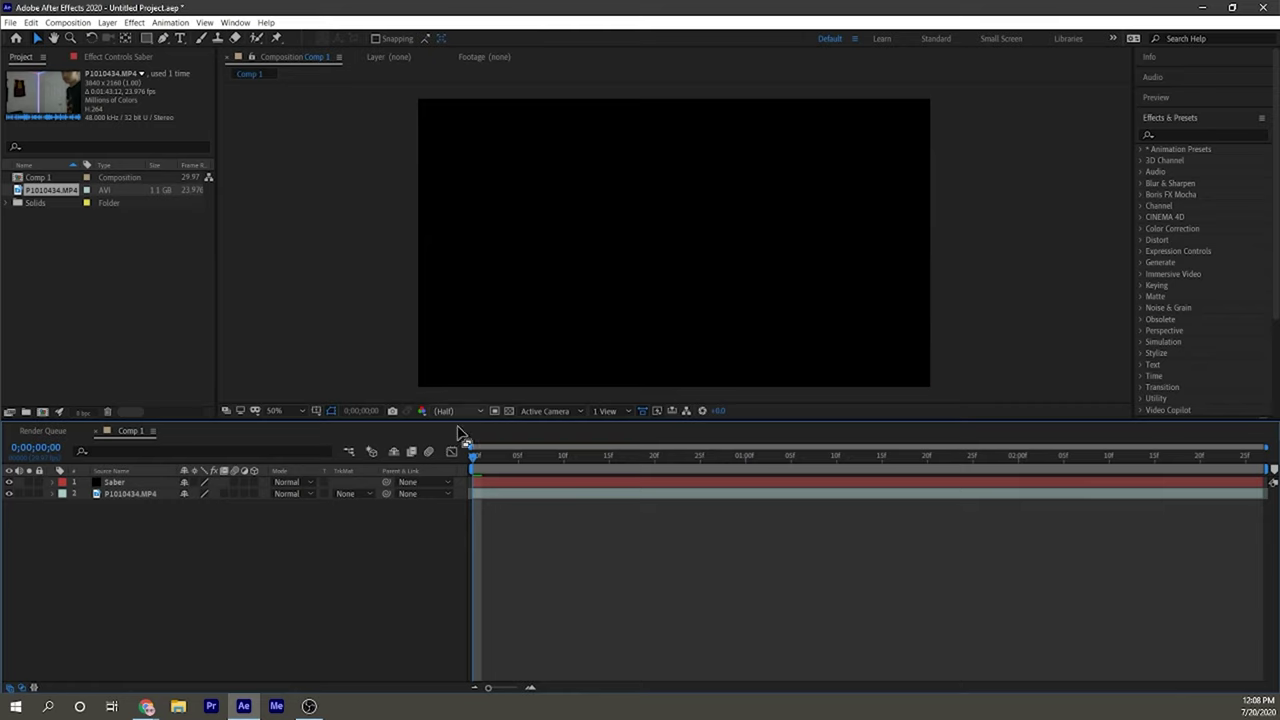
pyautogui.click(1163, 133)
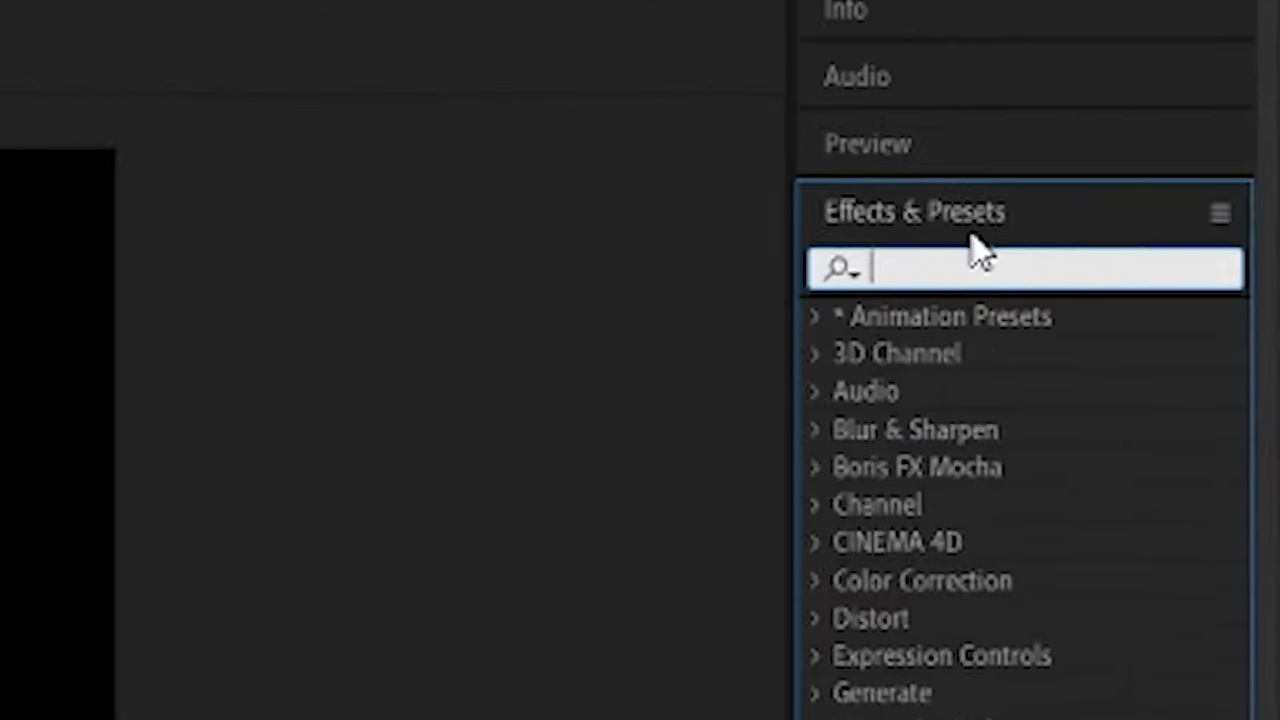
pyautogui.write('saber')
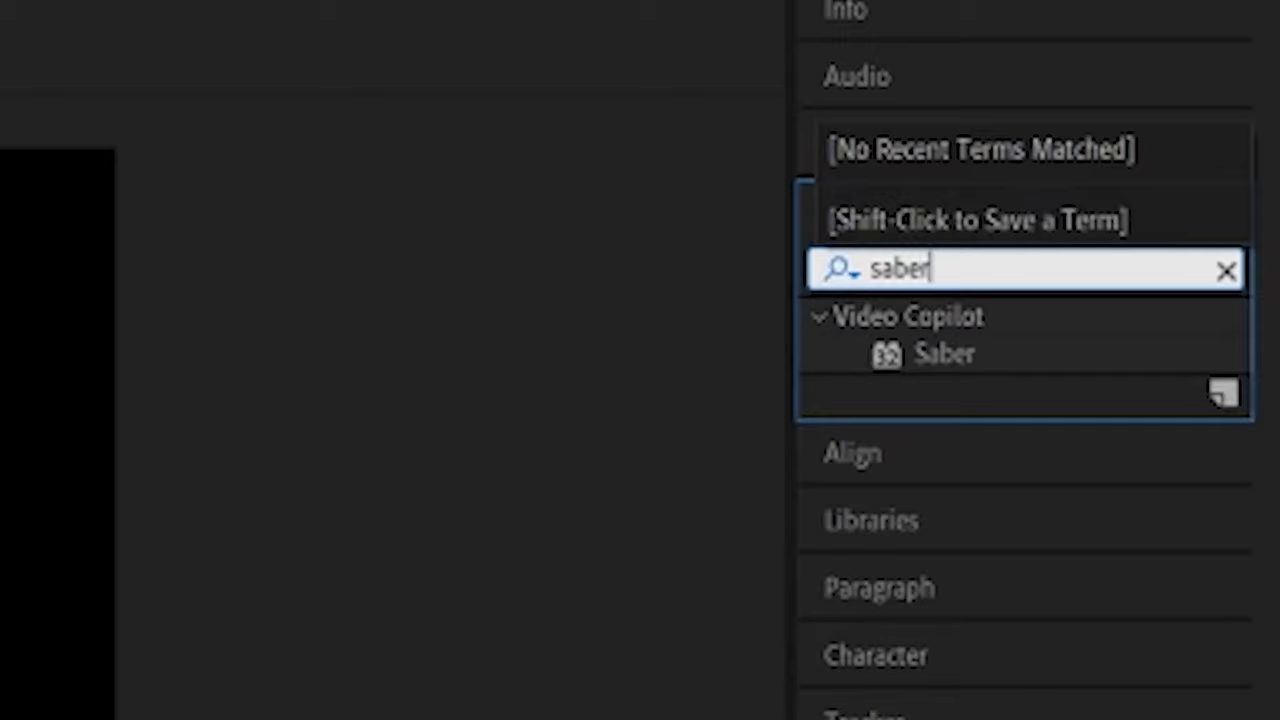
pyautogui.click(975, 360)
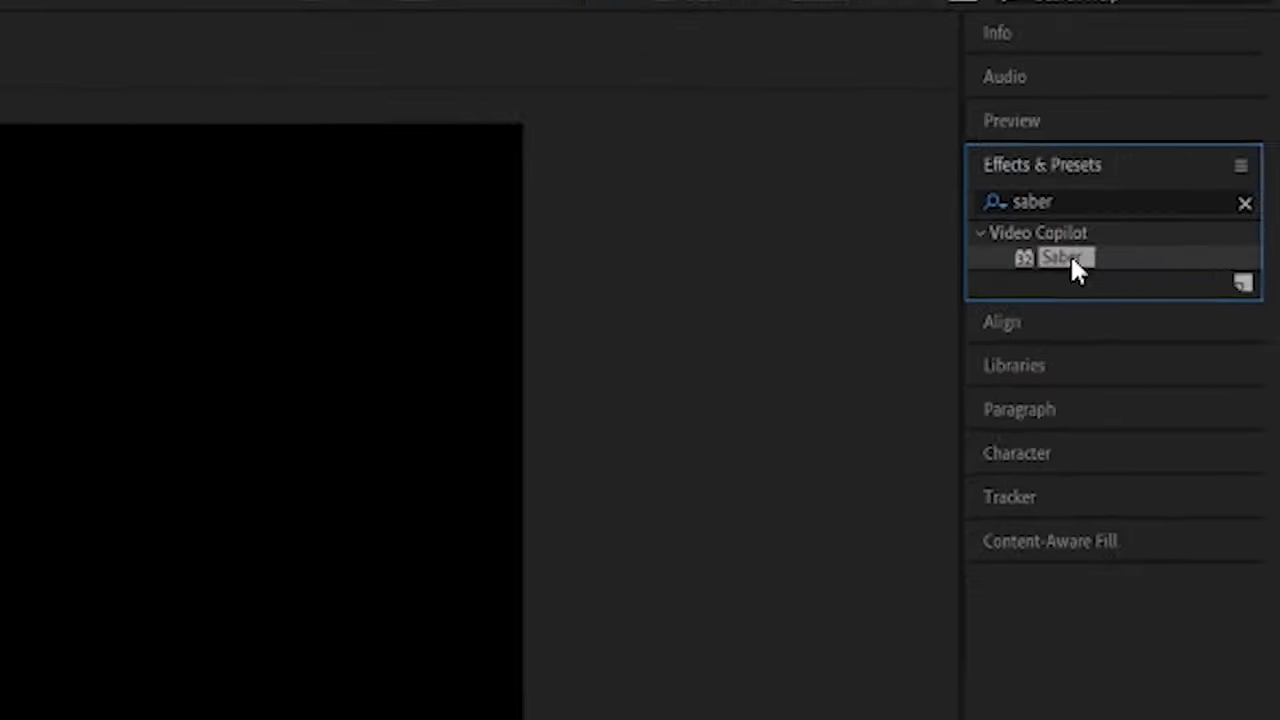
pyautogui.moveTo(1070, 254); pyautogui.dragTo(651, 271)
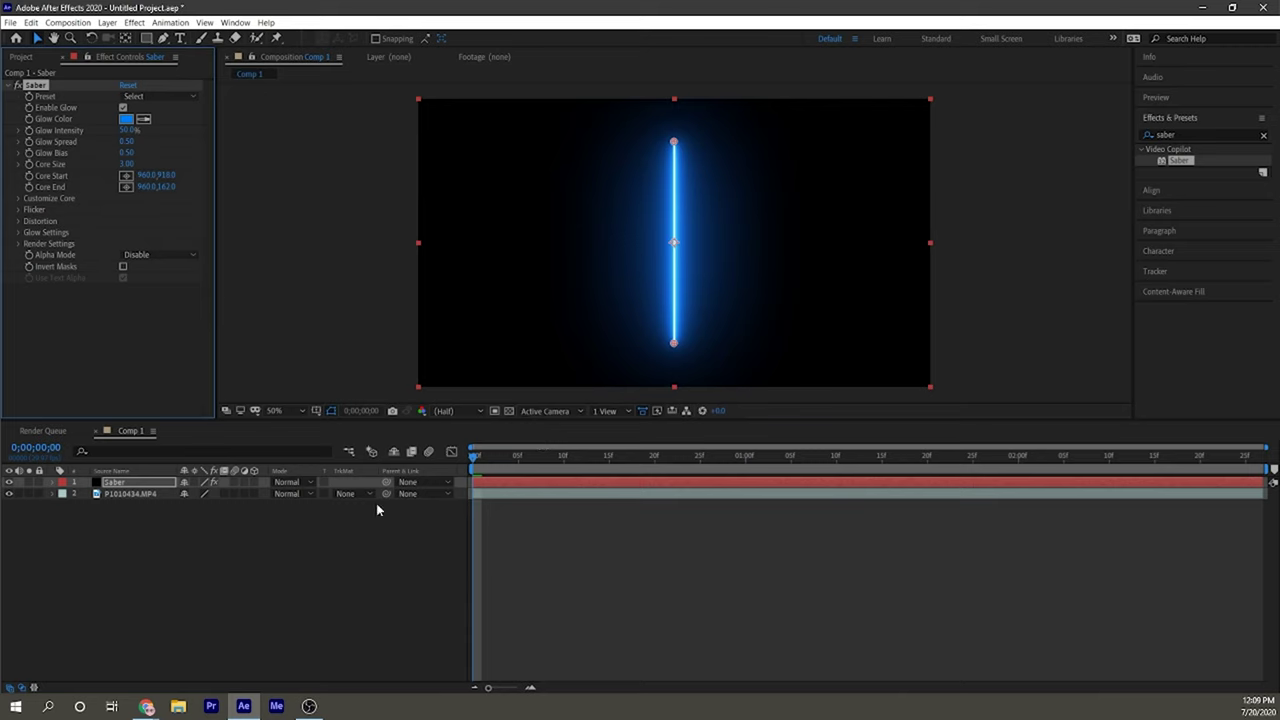
pyautogui.click(287, 482)
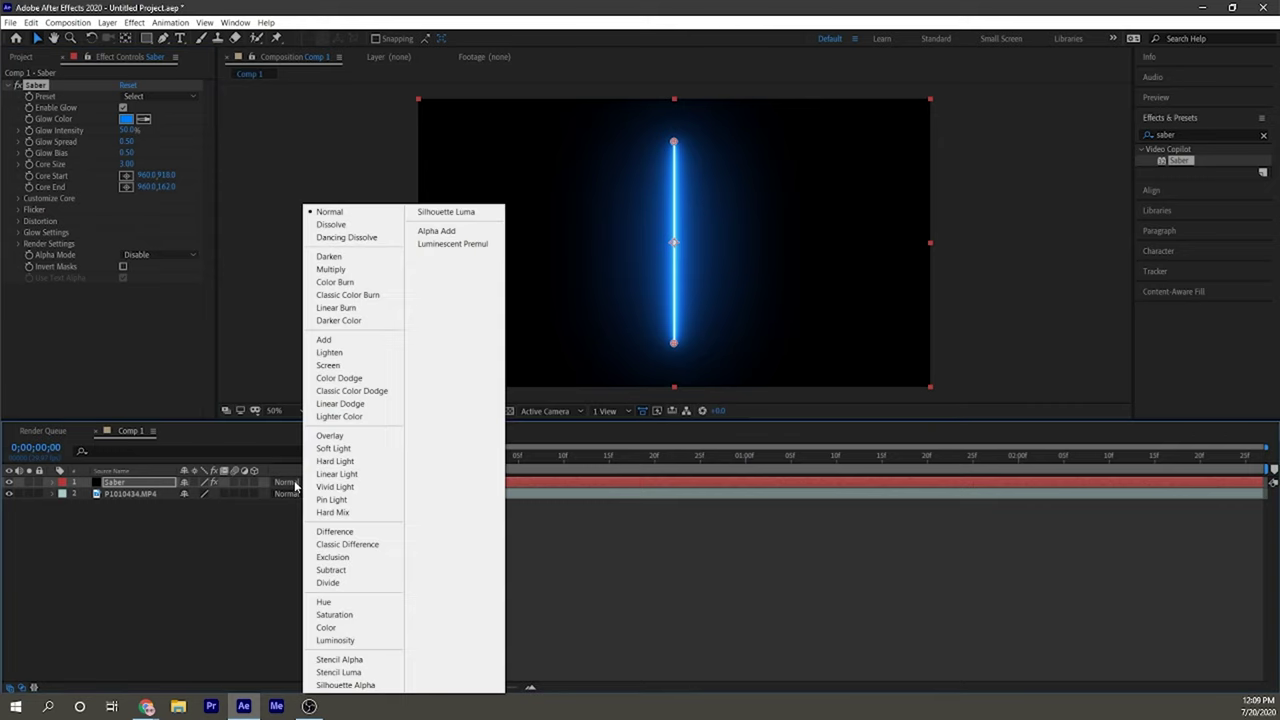
# Set the Saber layer to Screen blending, preview it, and nudge the beam up and left
pyautogui.click(340, 366)
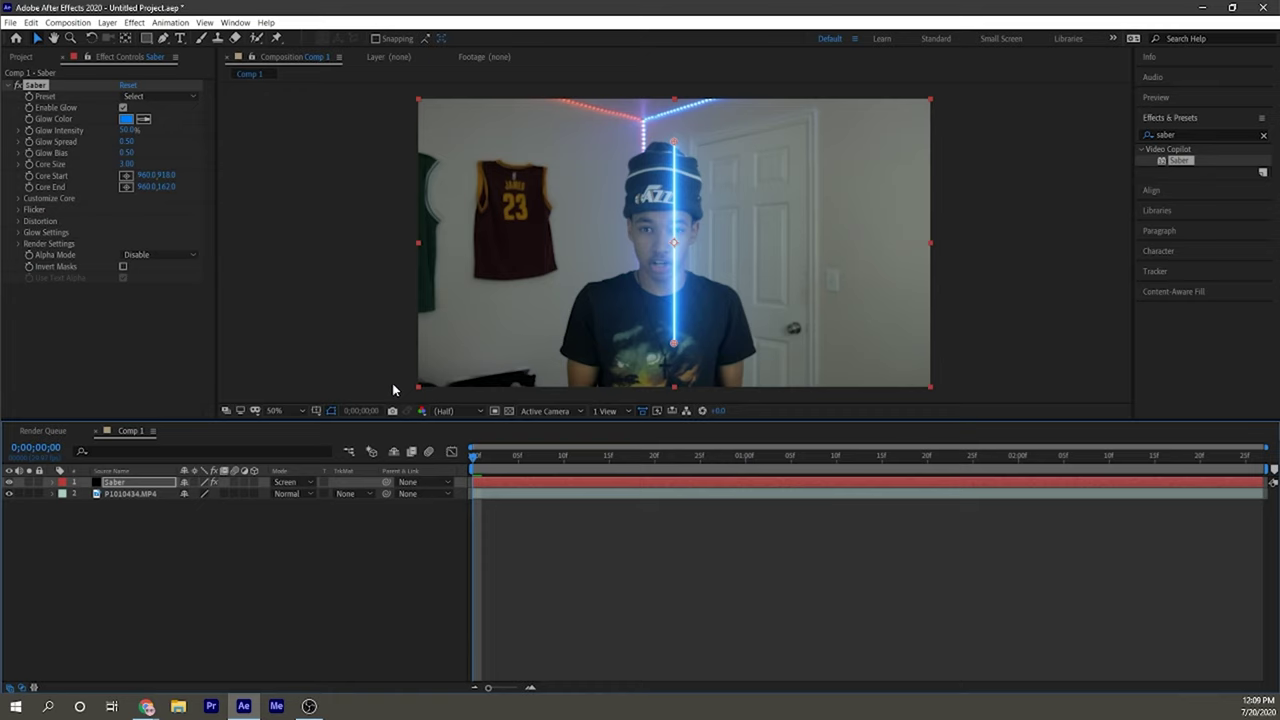
pyautogui.press('space')
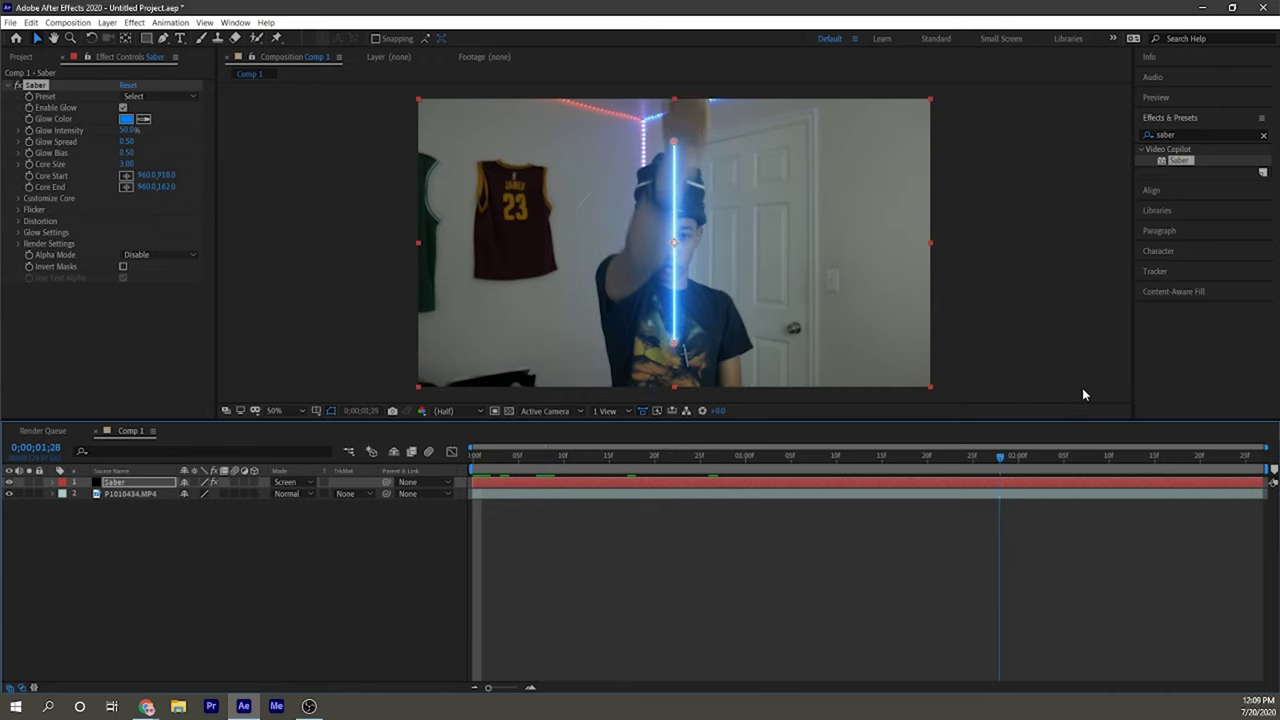
pyautogui.press('space')
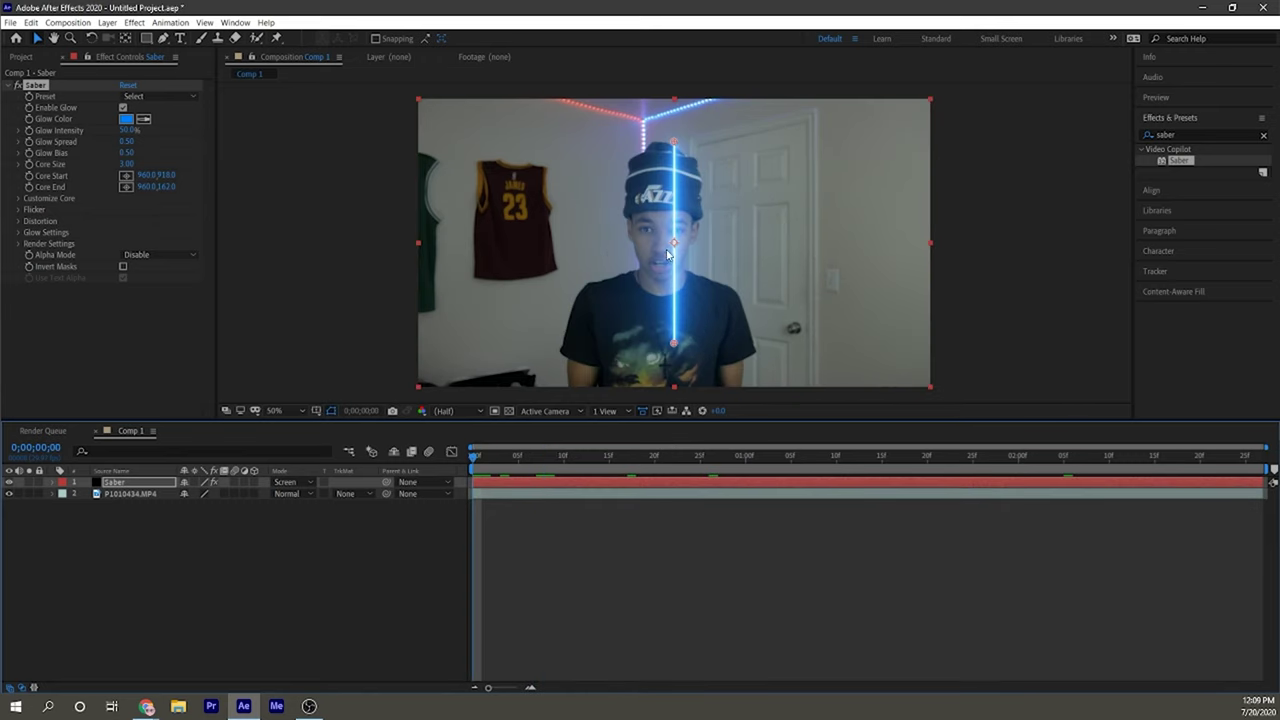
pyautogui.moveTo(661, 185); pyautogui.dragTo(648, 154)
# At 25% zoom, stretch the saber beam's lower end downward and nudge it slightly
pyautogui.press(',')
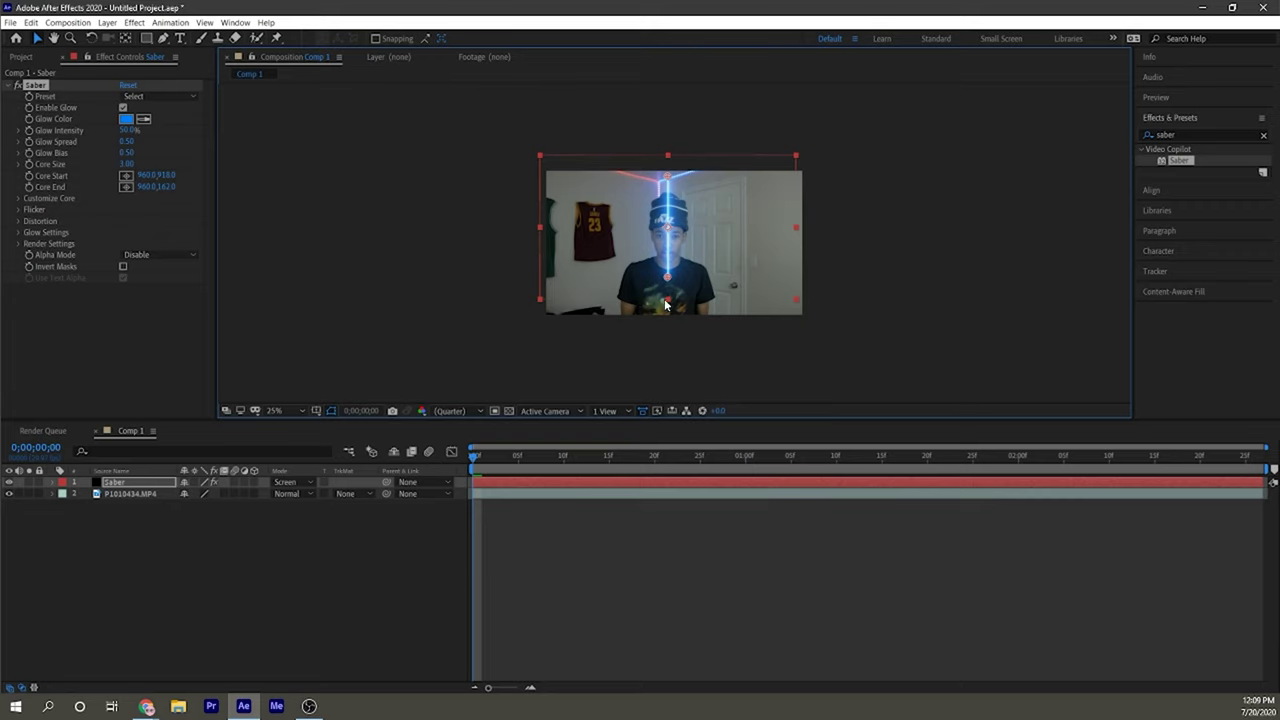
pyautogui.moveTo(666, 305)
pyautogui.mouseDown()
pyautogui.moveTo(651, 354)
pyautogui.moveTo(666, 320)
pyautogui.mouseUp()
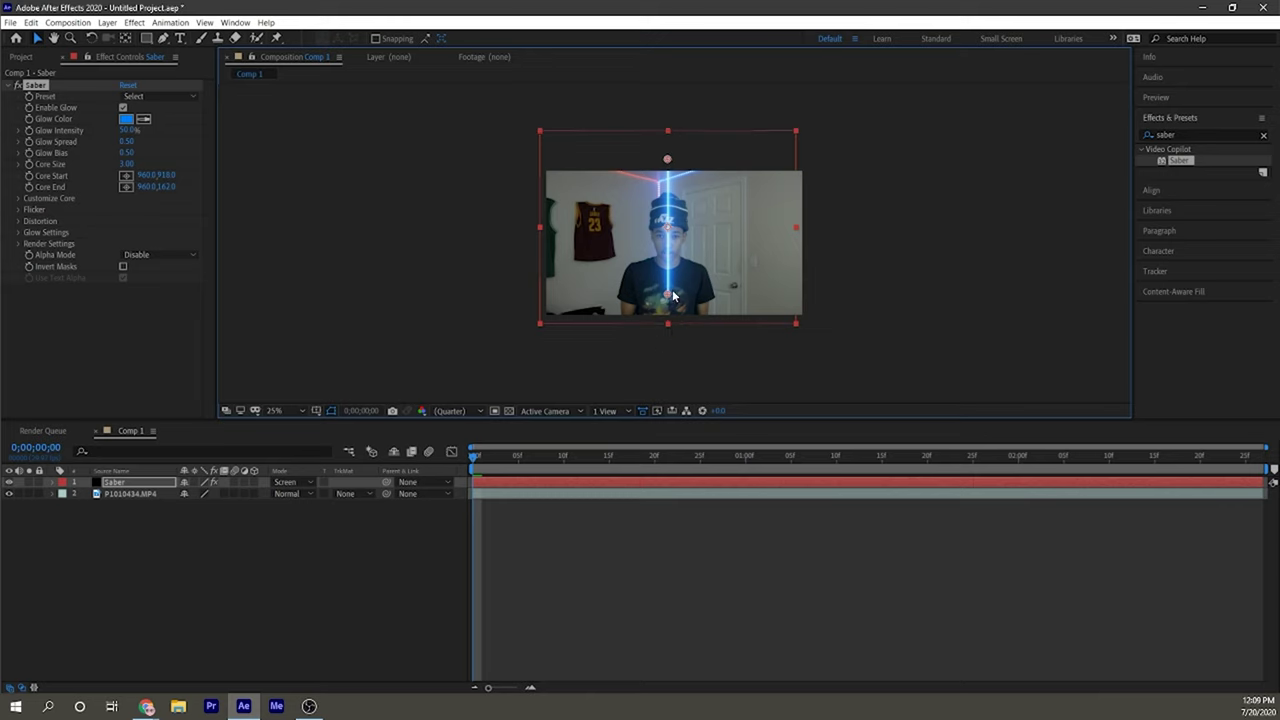
pyautogui.moveTo(670, 280); pyautogui.dragTo(672, 289)
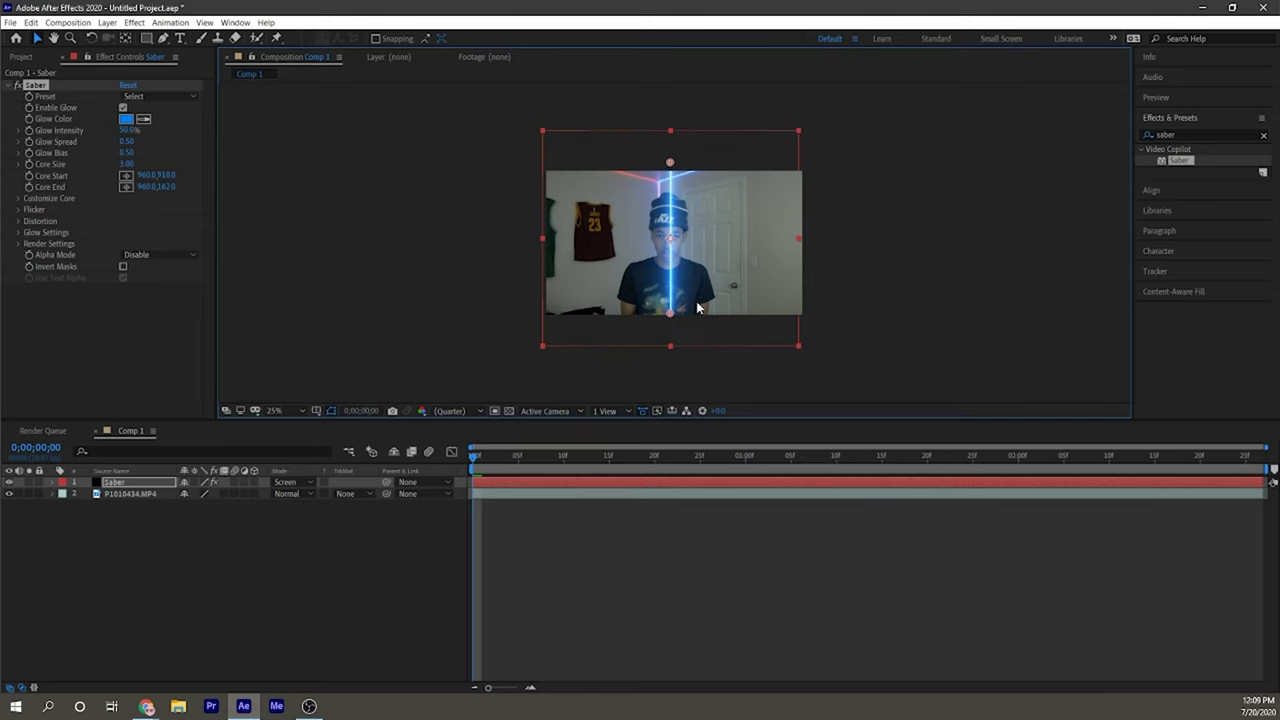
pyautogui.press('h')
pyautogui.press('.')
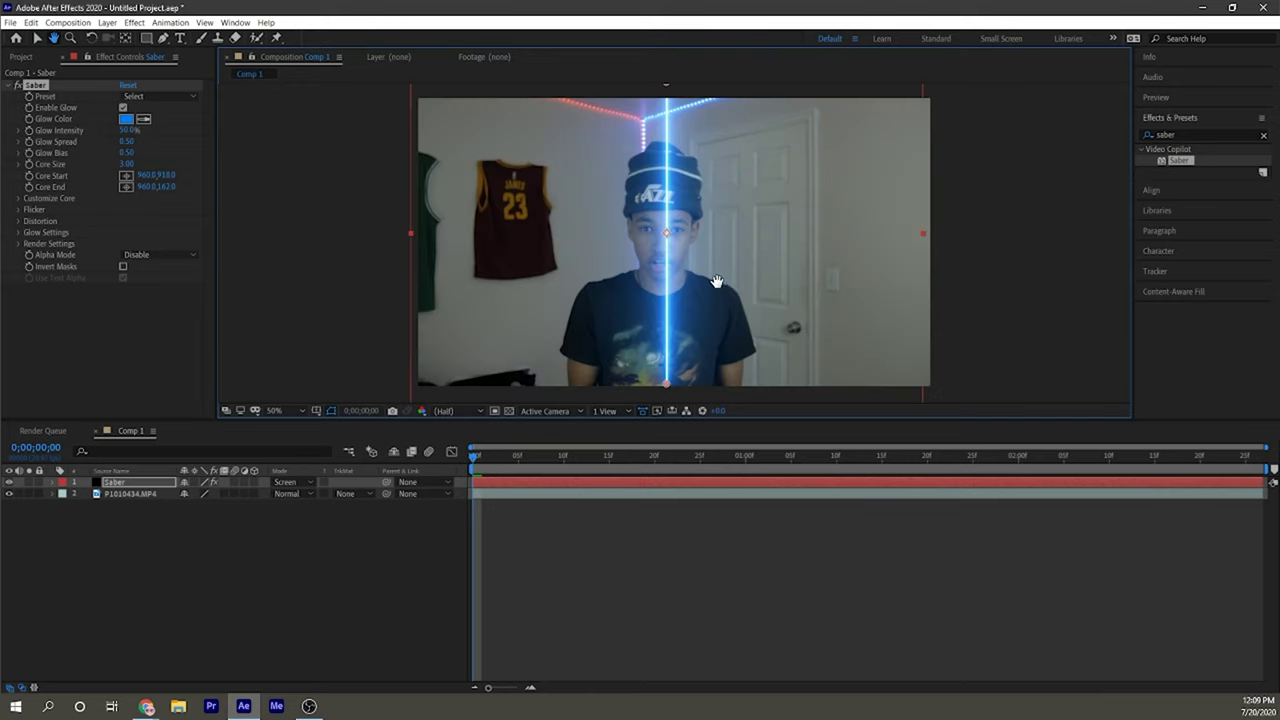
pyautogui.moveTo(748, 256); pyautogui.dragTo(766, 215)
pyautogui.press(',')
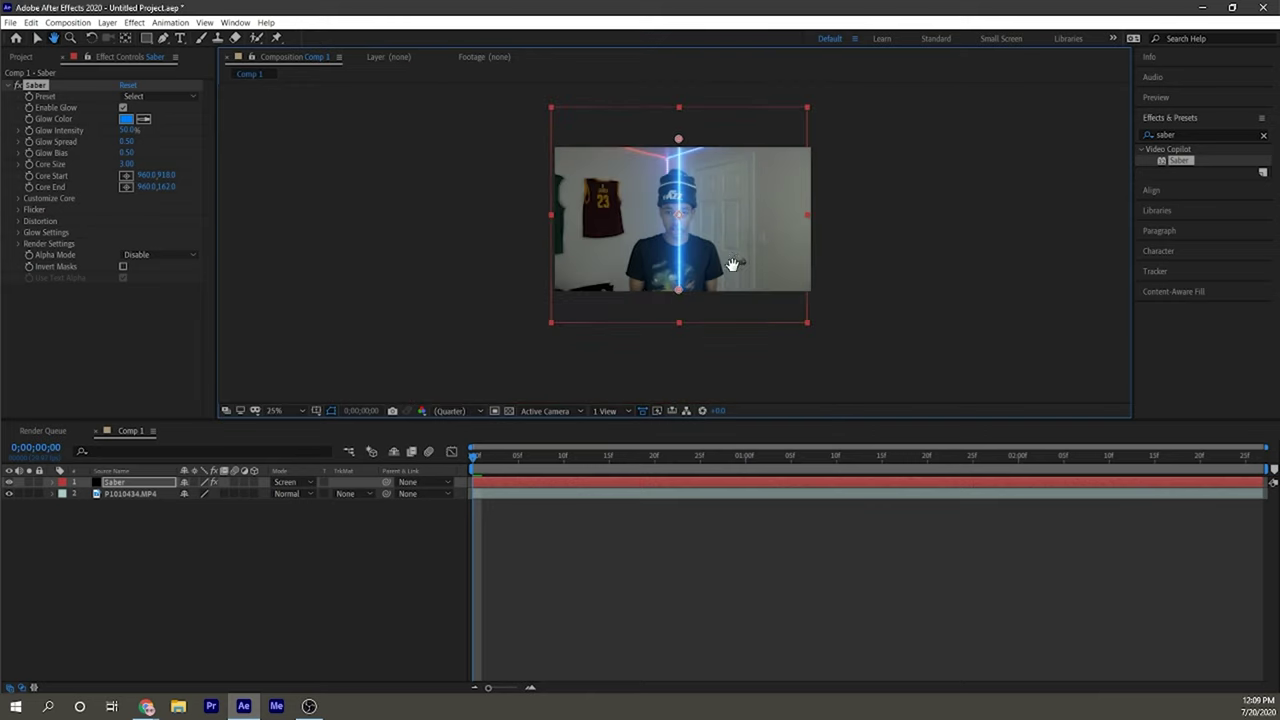
pyautogui.press('v')
# At 0;00;00;12, raise the Saber beam so only its lower tip shows near the hand
pyautogui.moveTo(475, 454); pyautogui.dragTo(712, 460)
pyautogui.moveTo(650, 237); pyautogui.dragTo(663, 108)
pyautogui.moveTo(660, 178); pyautogui.dragTo(657, 158)
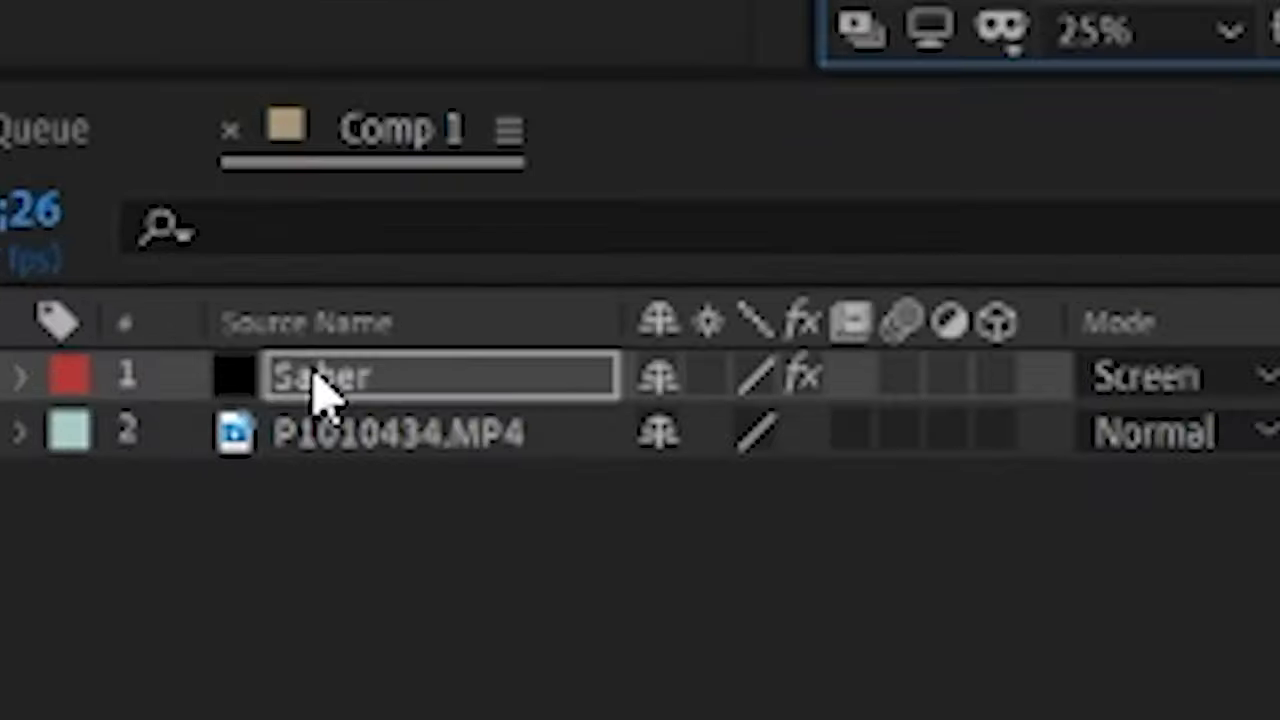
# Turn on Position keyframing for the Saber layer and advance to frame 0;00;01;01
pyautogui.press('p')
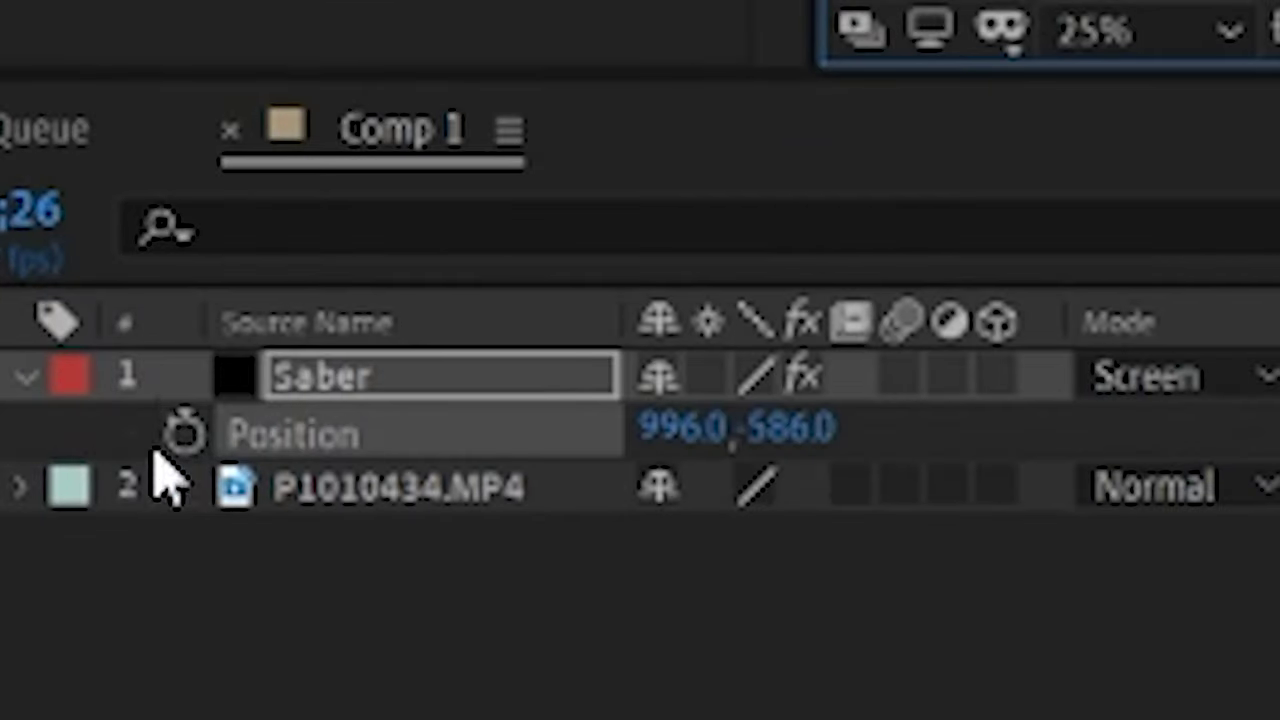
pyautogui.click(186, 430)
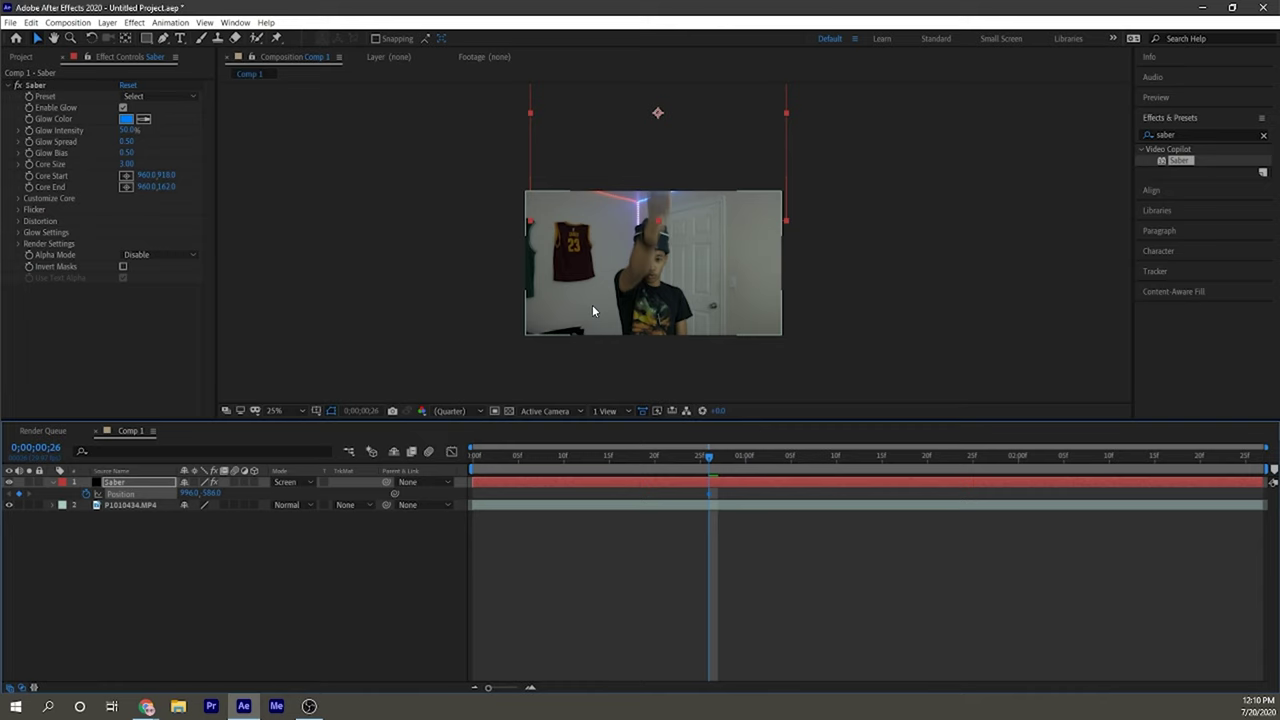
pyautogui.press('pagedown')
pyautogui.press('pagedown')
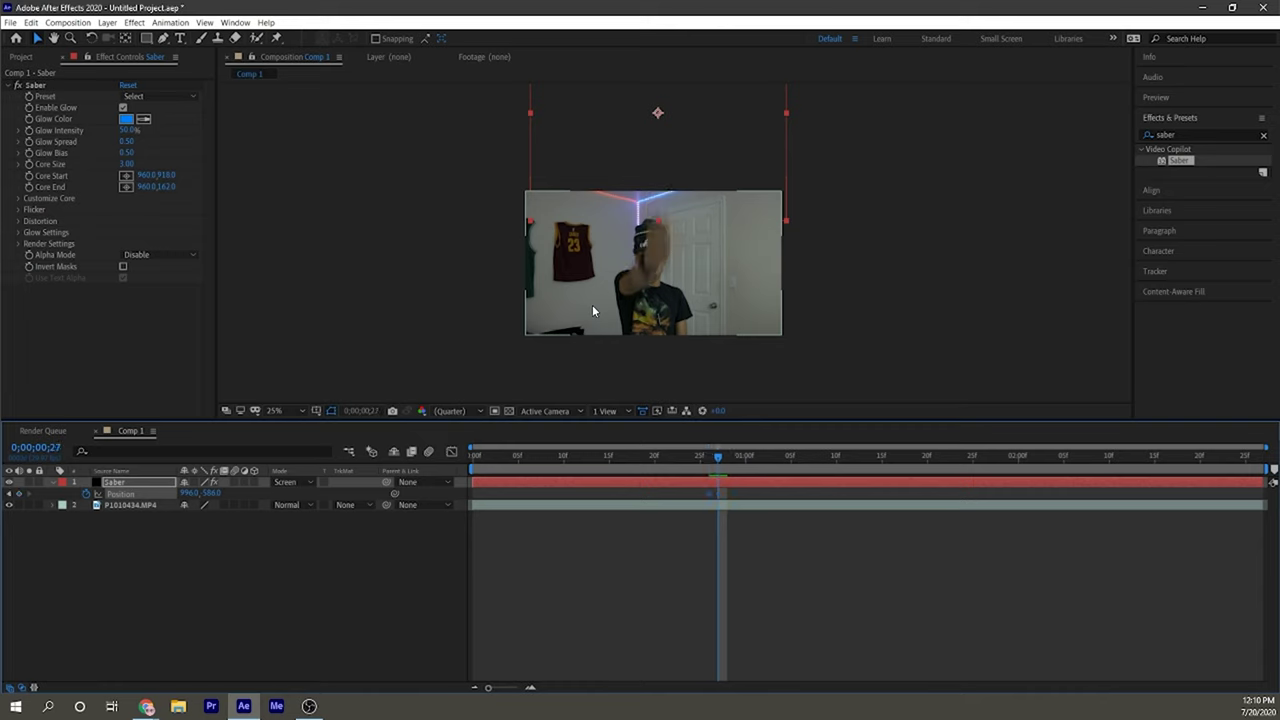
pyautogui.press('pagedown')
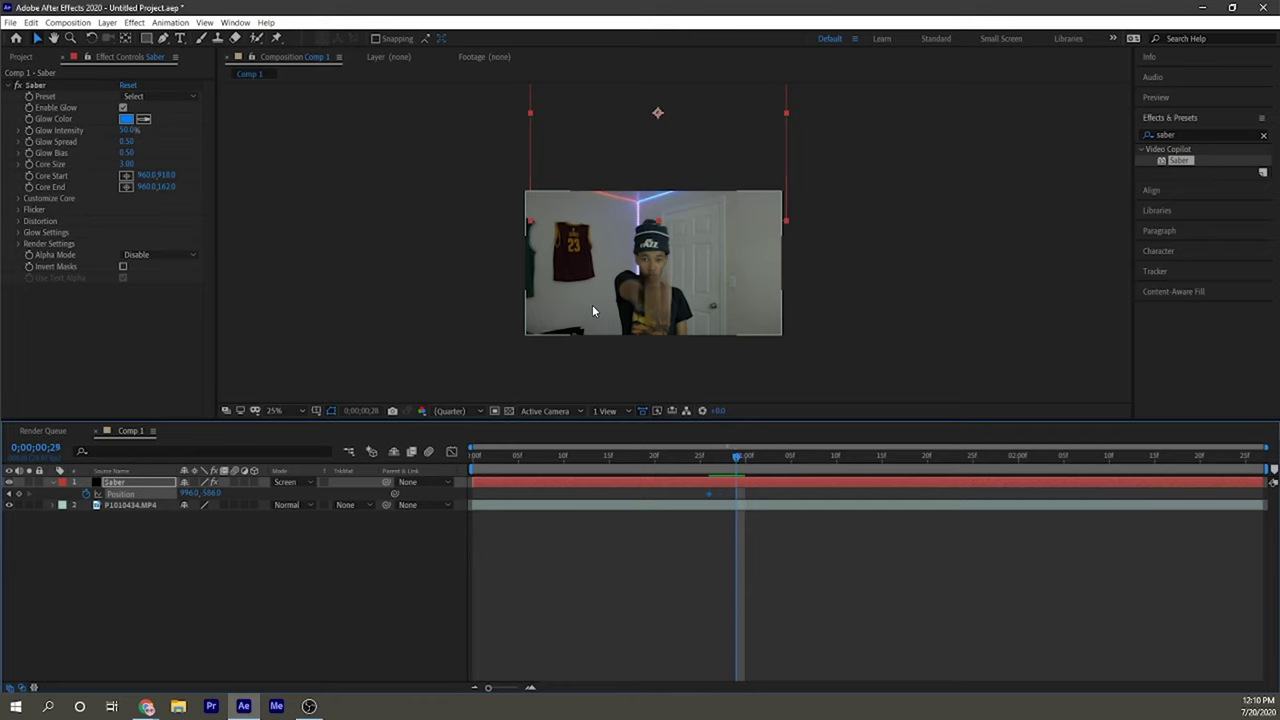
pyautogui.press('pagedown')
pyautogui.press('pagedown')
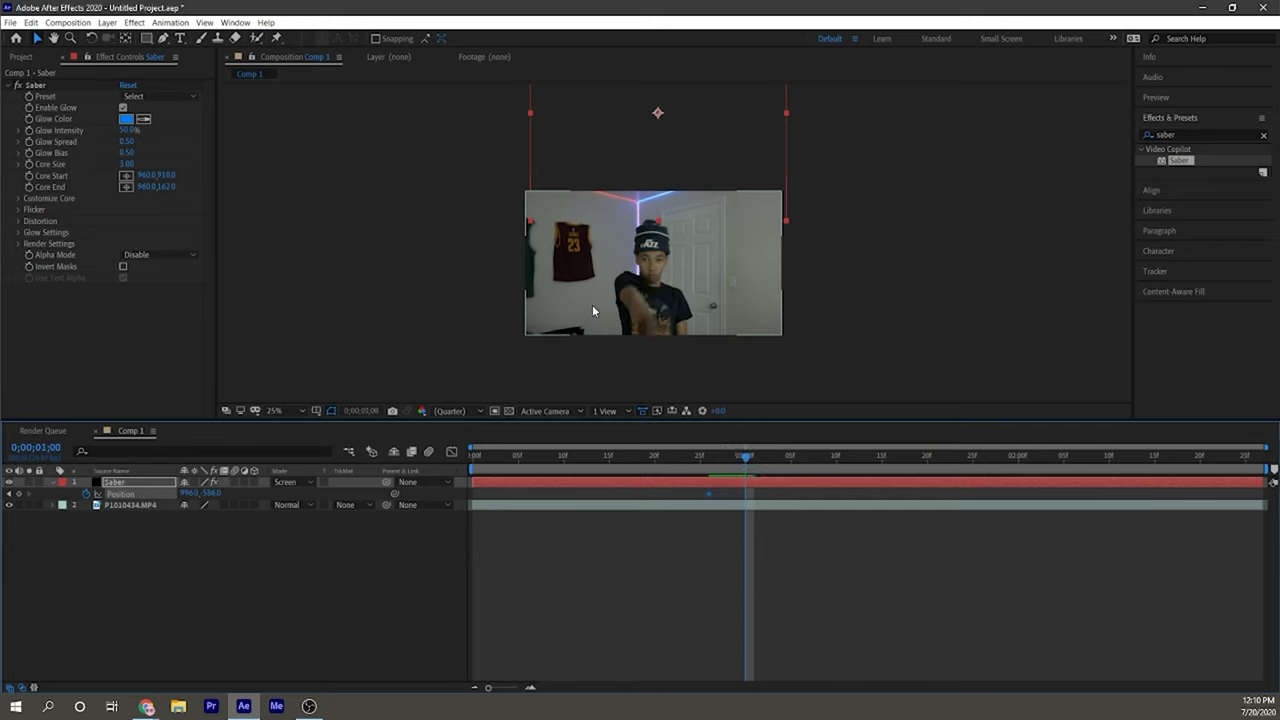
# Drag the Saber beam down across the webcam video to key its position at 1;01
pyautogui.click(680, 164)
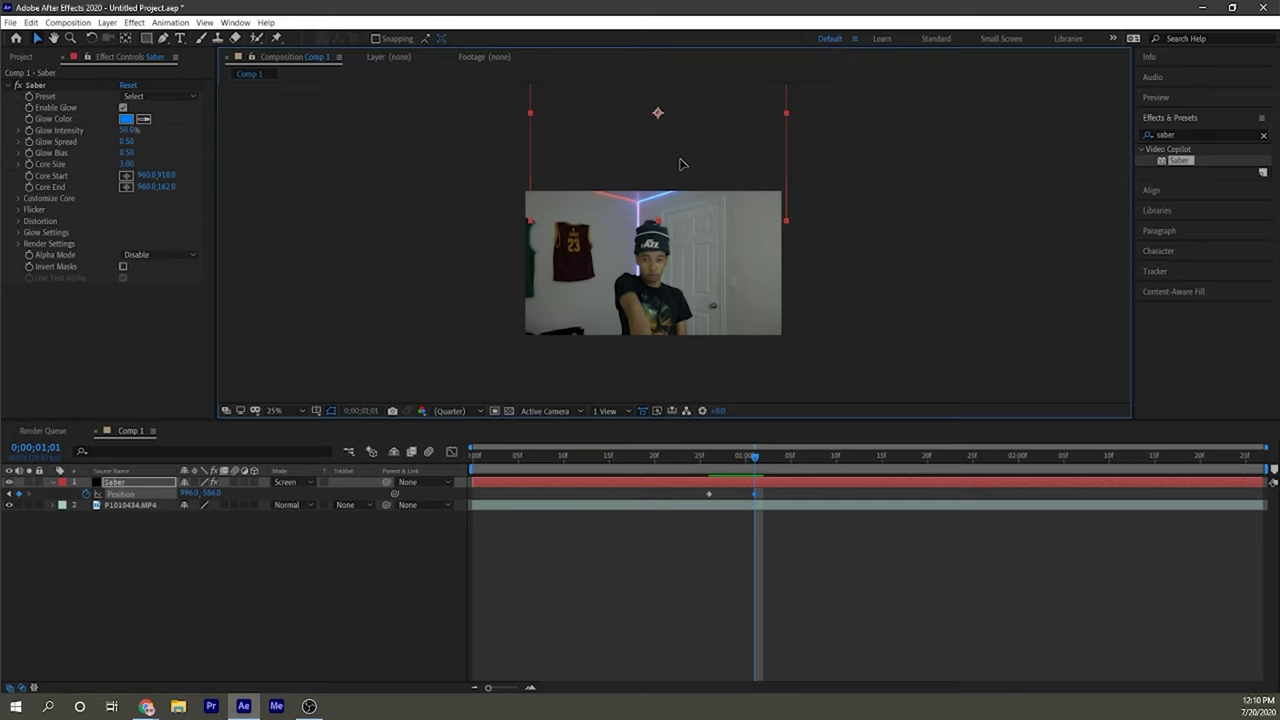
pyautogui.moveTo(680, 165); pyautogui.dragTo(679, 272)
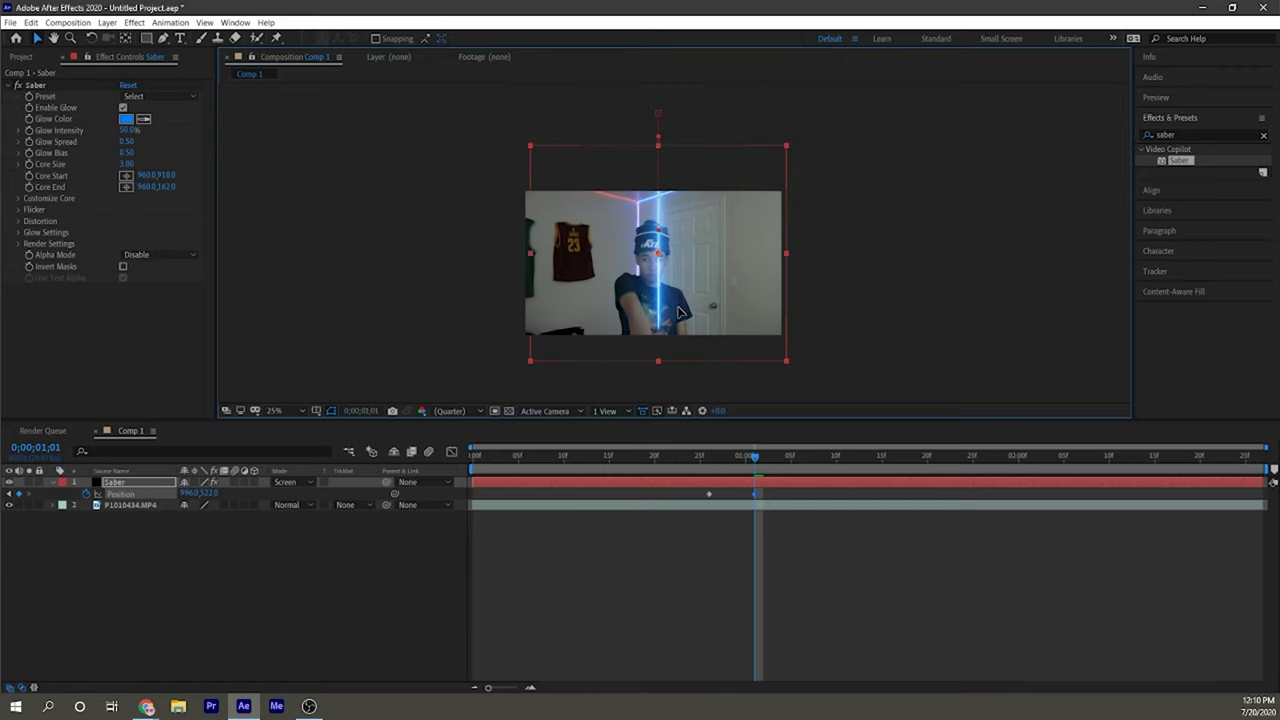
pyautogui.moveTo(679, 313); pyautogui.dragTo(679, 317)
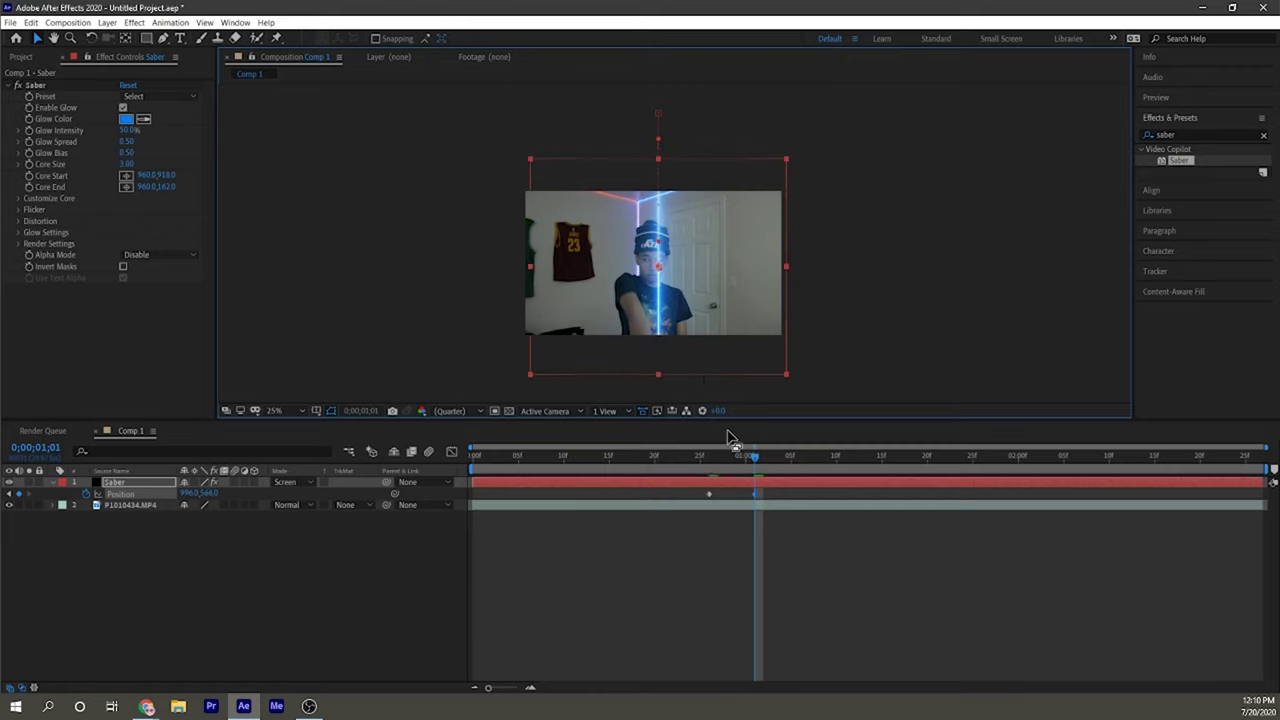
pyautogui.moveTo(754, 456); pyautogui.dragTo(697, 455)
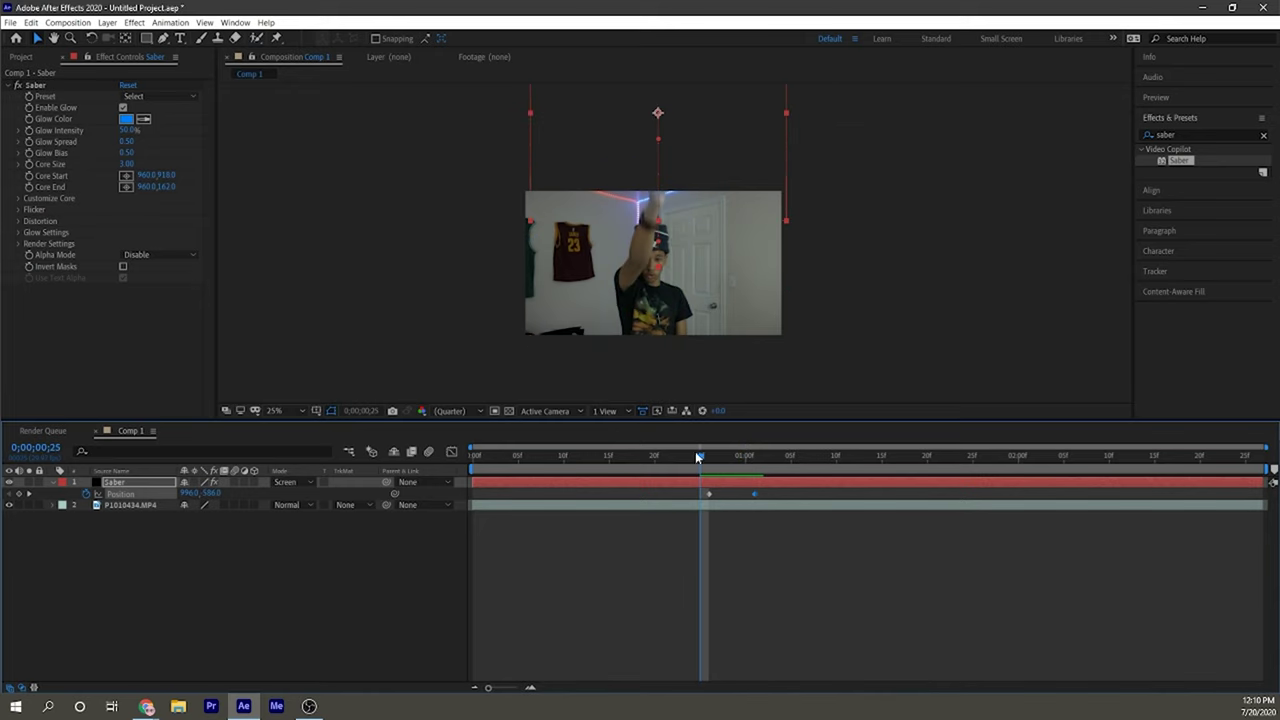
pyautogui.click(252, 532)
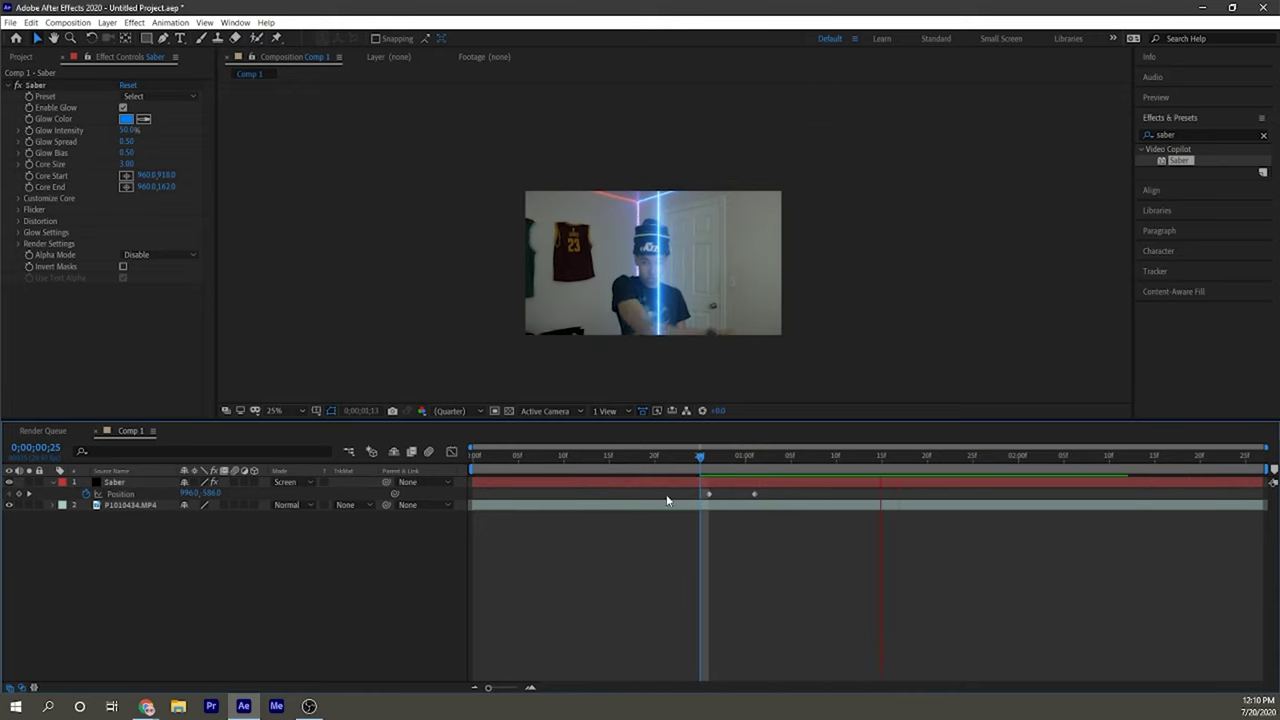
pyautogui.press('space')
pyautogui.click(682, 455)
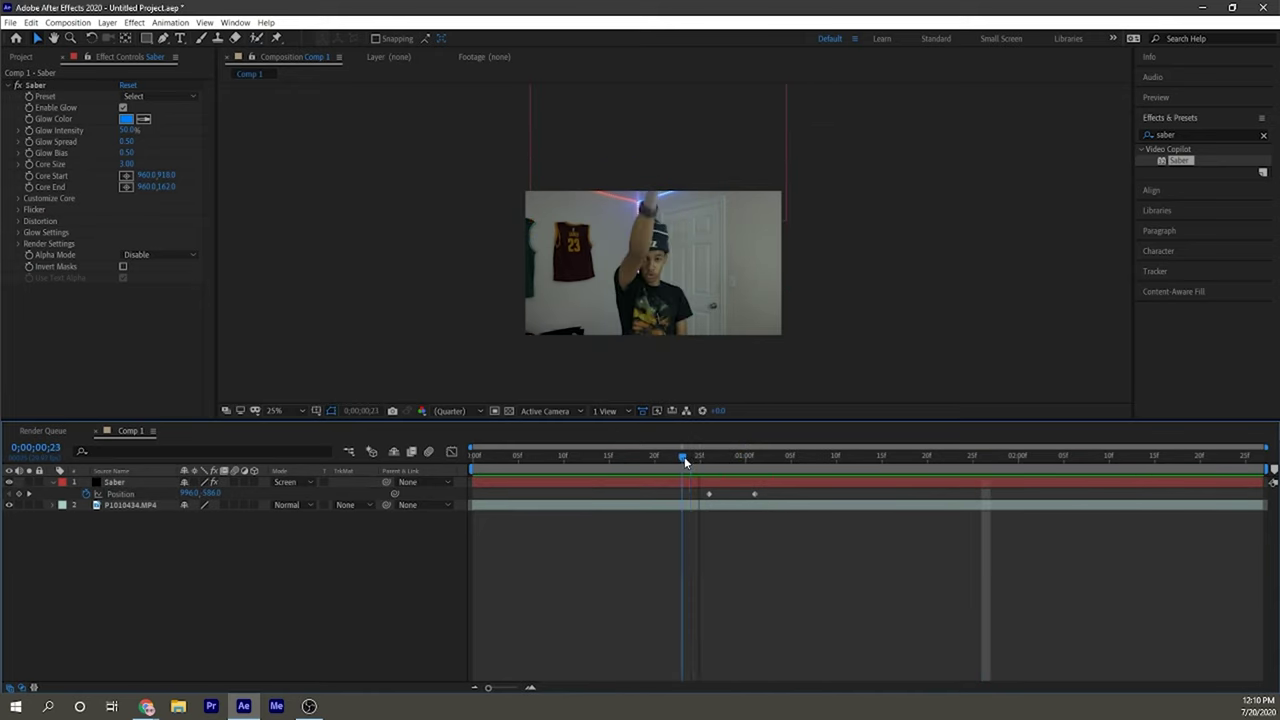
pyautogui.press('space')
pyautogui.press('space')
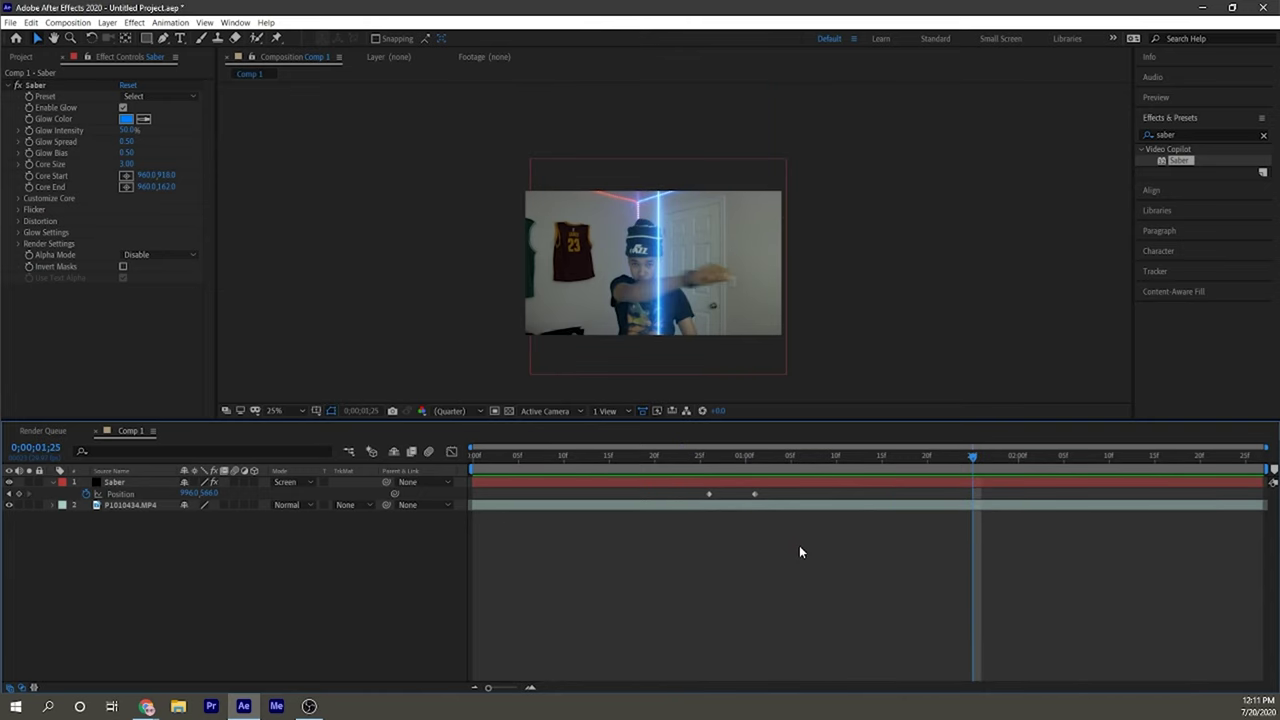
pyautogui.press('pageup')
pyautogui.press('pageup')
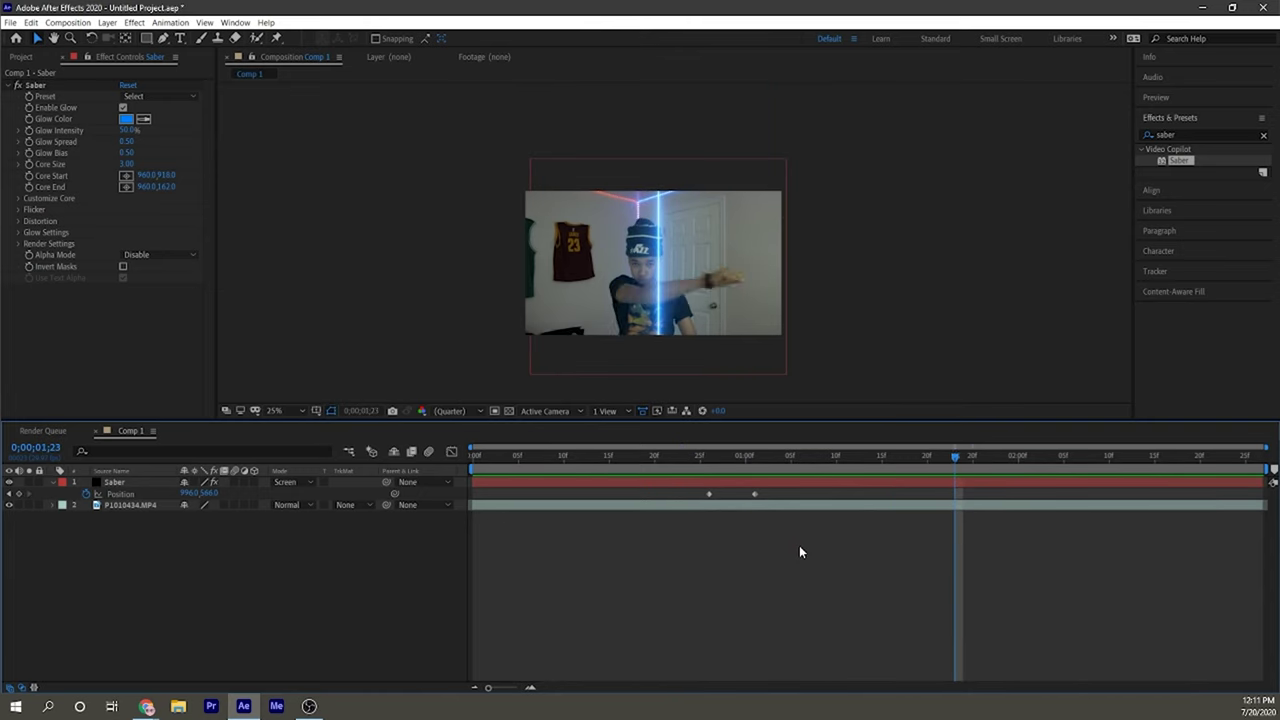
pyautogui.press('pageup')
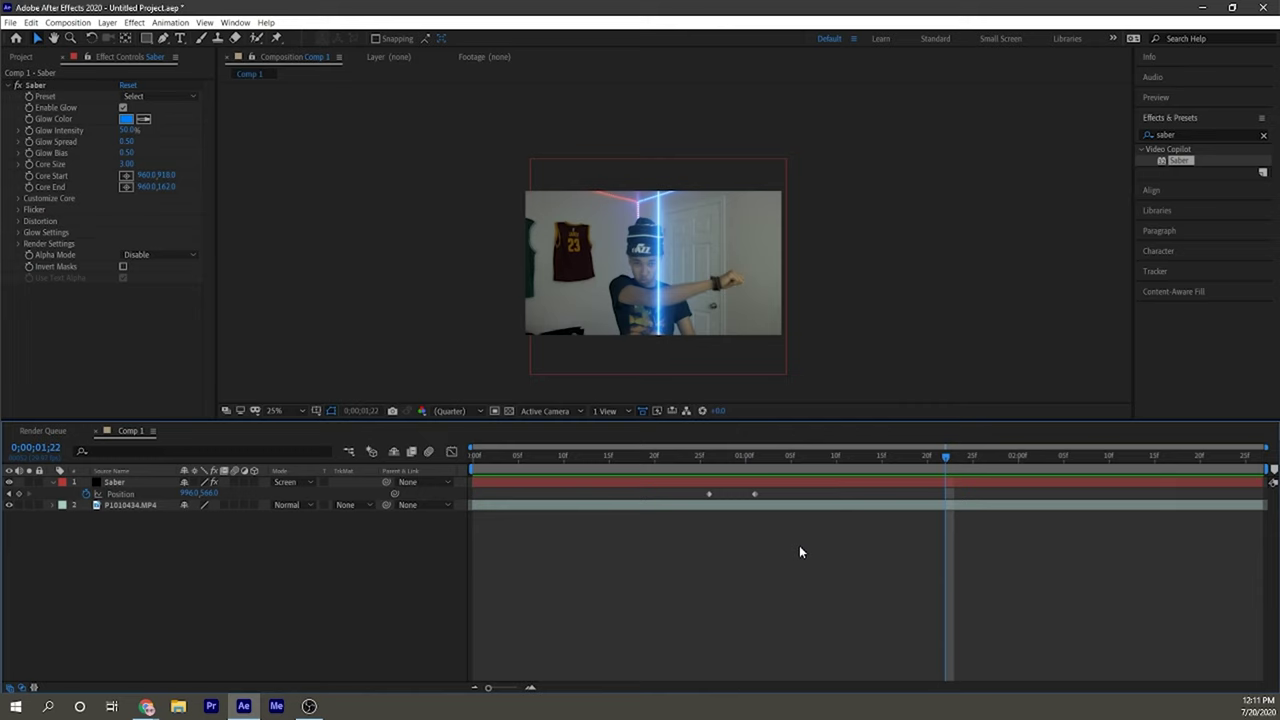
pyautogui.press('pagedown')
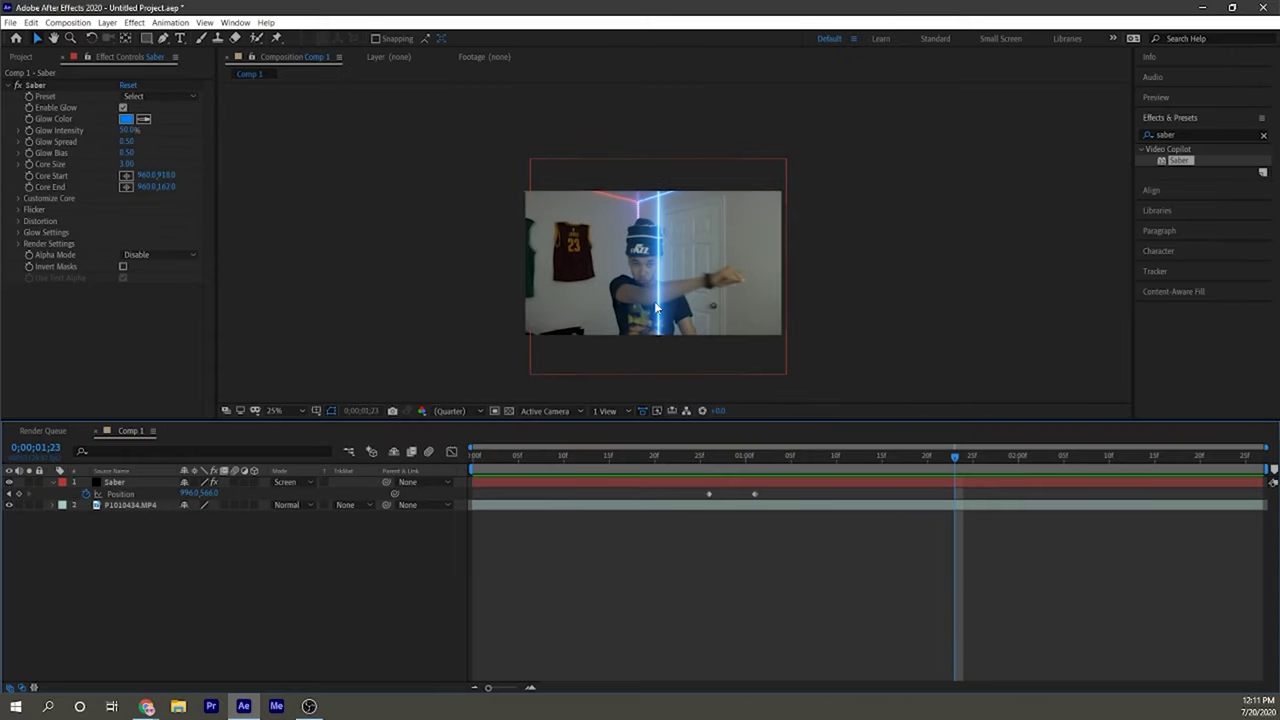
# Duplicate the Saber layer and shift the copy so it starts just after one second
pyautogui.click(114, 484)
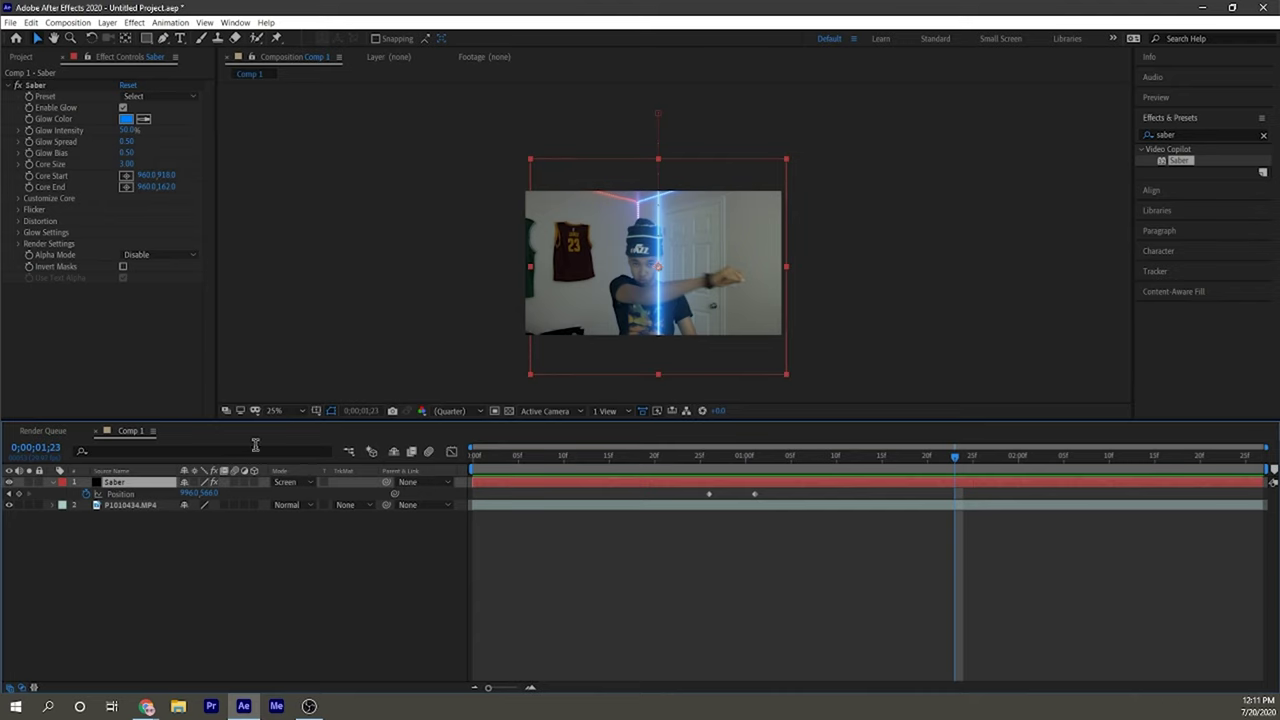
pyautogui.hotkey('ctrl', 'd')
pyautogui.moveTo(638, 492); pyautogui.dragTo(1110, 440)
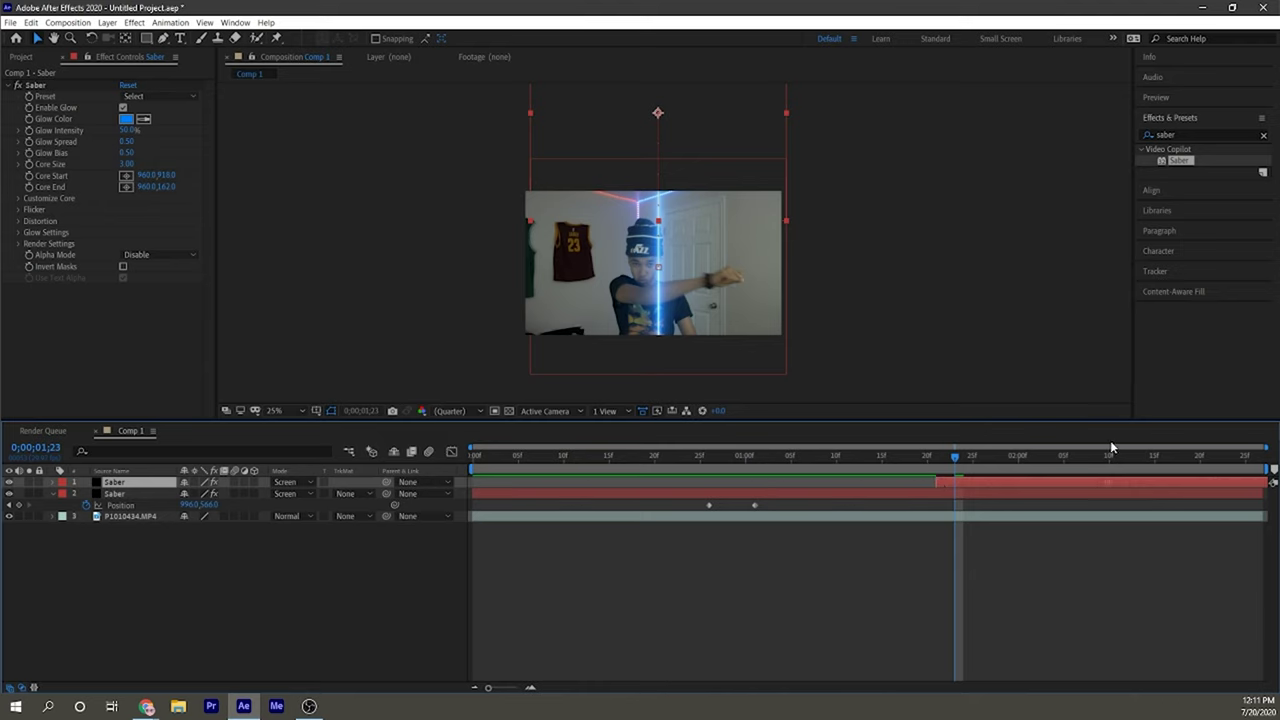
pyautogui.moveTo(883, 475); pyautogui.dragTo(849, 503)
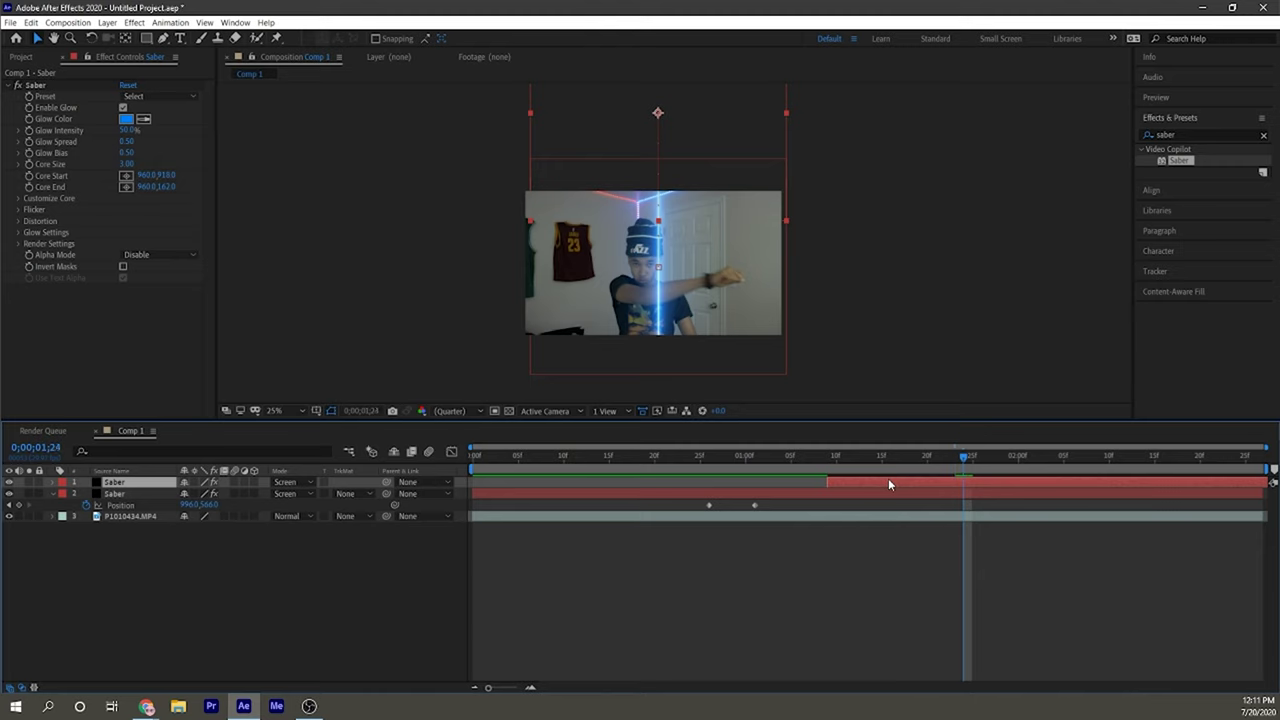
# At frame 0;01;24, clear the copy's inherited Position keyframes and move it down into frame
pyautogui.press('pagedown')
pyautogui.press('pageup')
pyautogui.press('pageup')
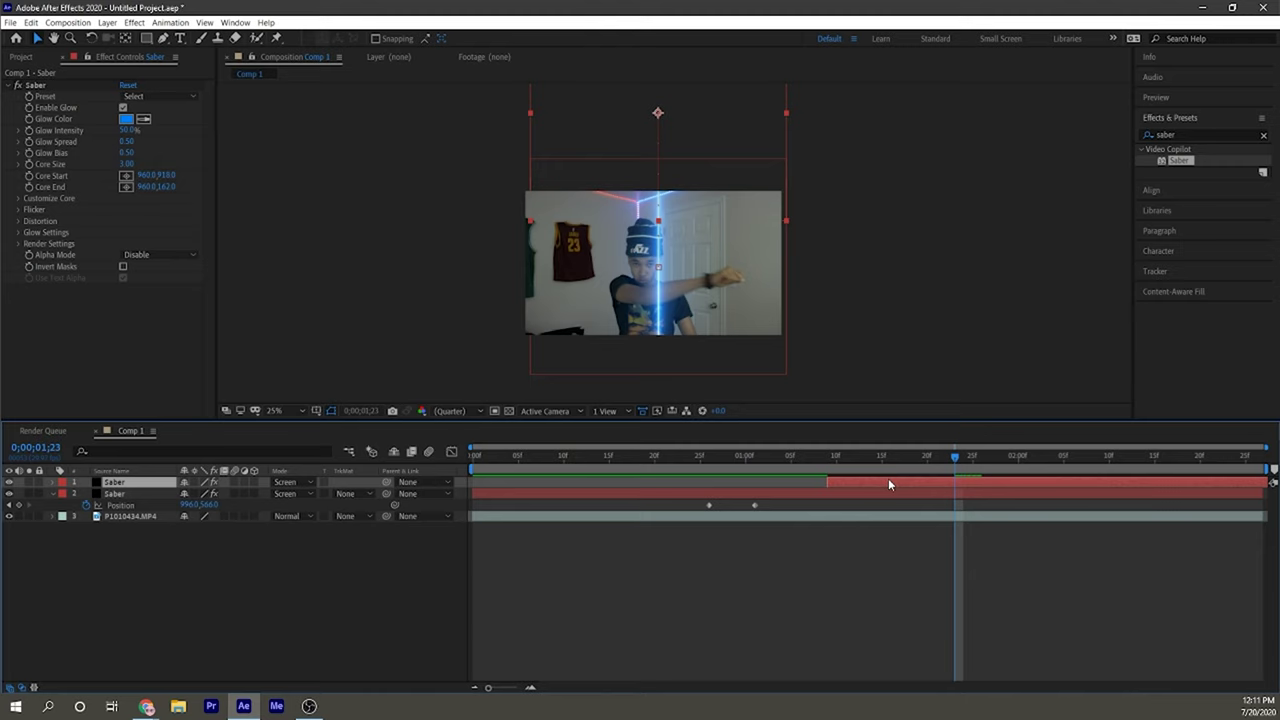
pyautogui.press('pagedown')
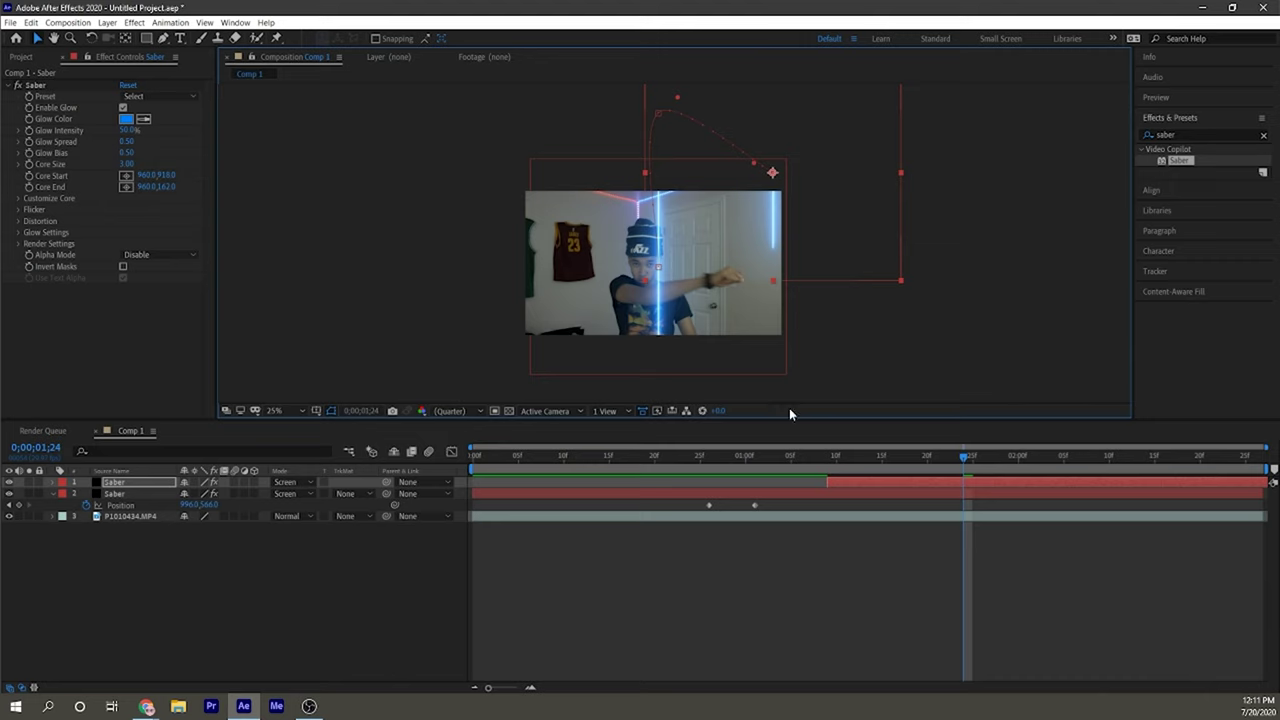
pyautogui.press('p')
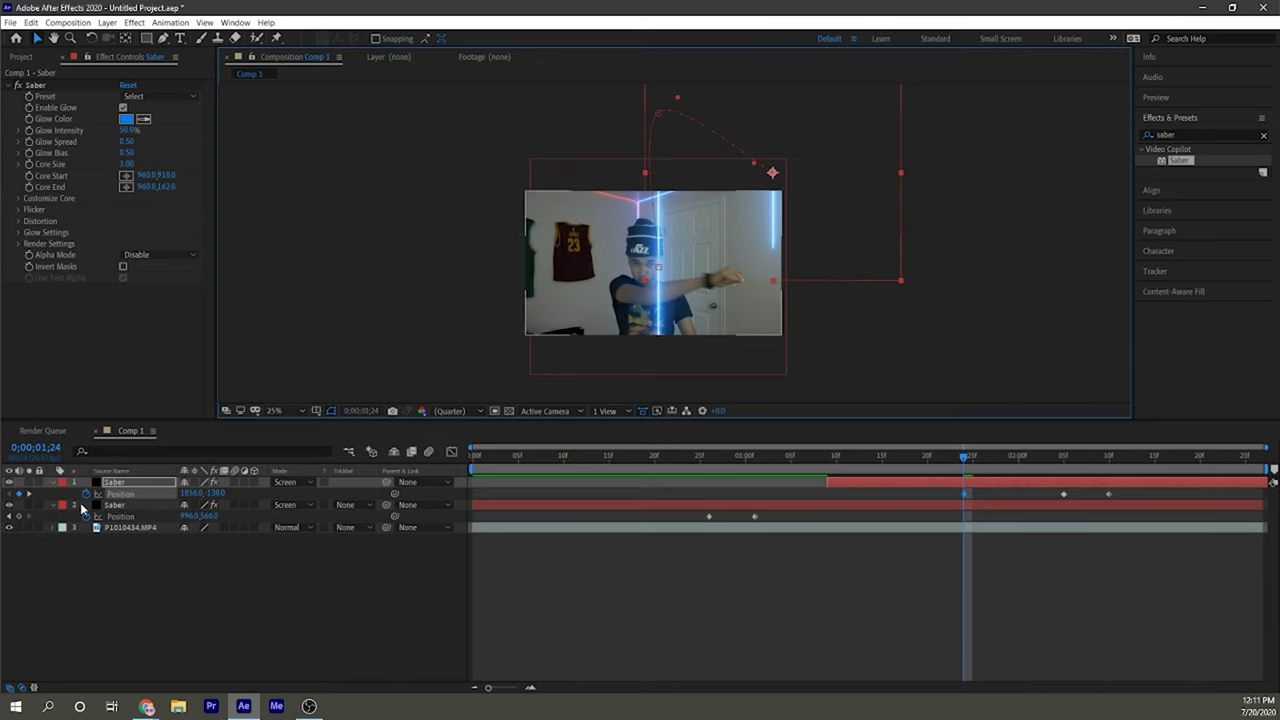
pyautogui.click(87, 493)
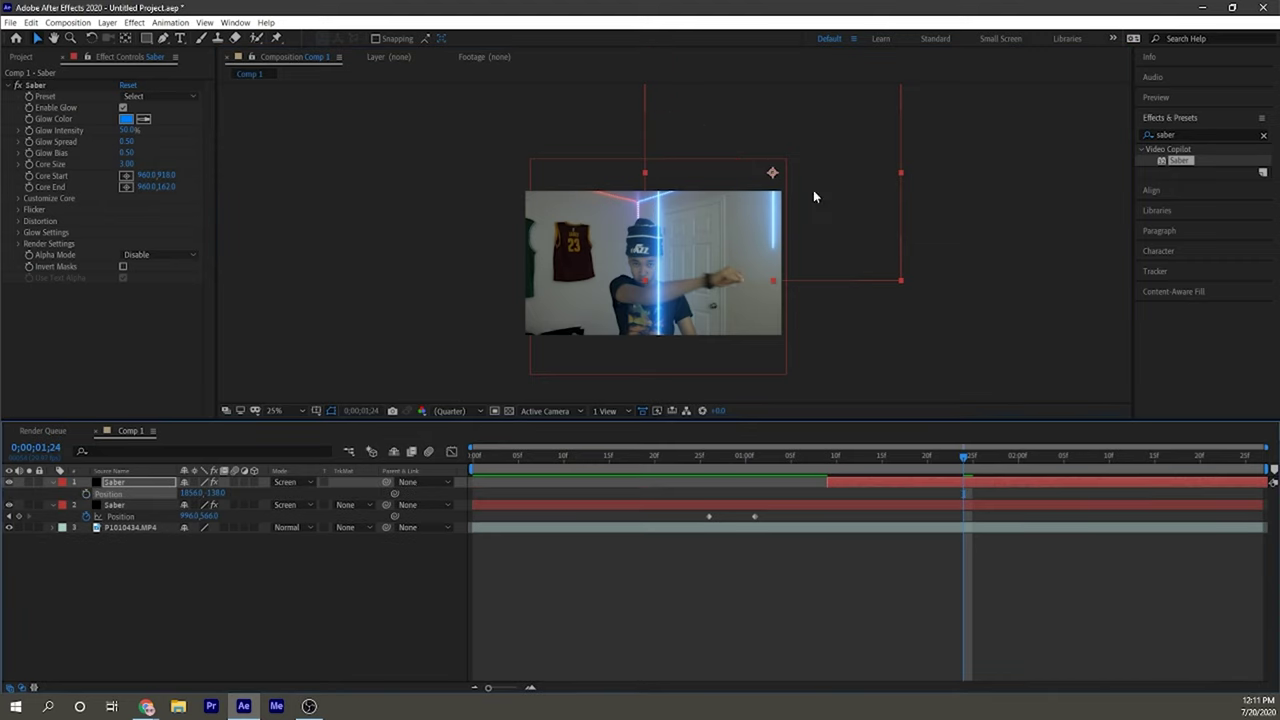
pyautogui.moveTo(817, 203); pyautogui.dragTo(782, 290)
# Rotate the copied Saber 90° into a horizontal beam and move it right
pyautogui.press('r')
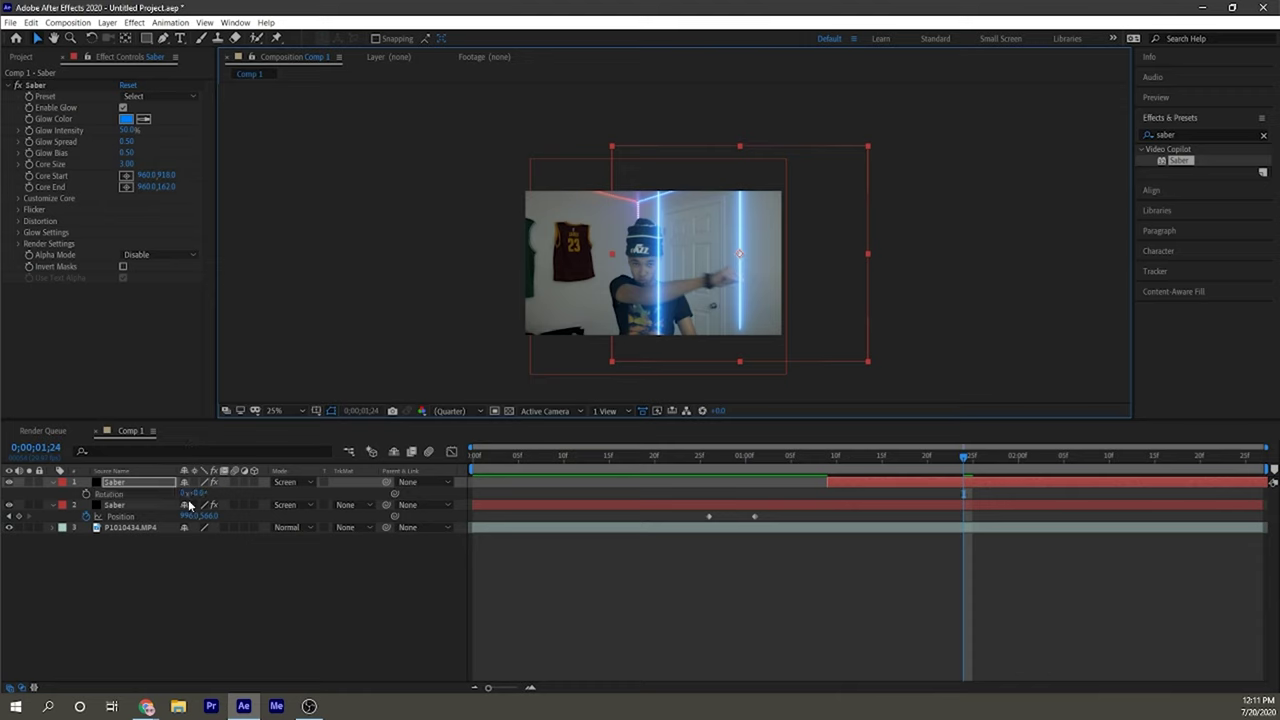
pyautogui.click(200, 493)
pyautogui.write('90')
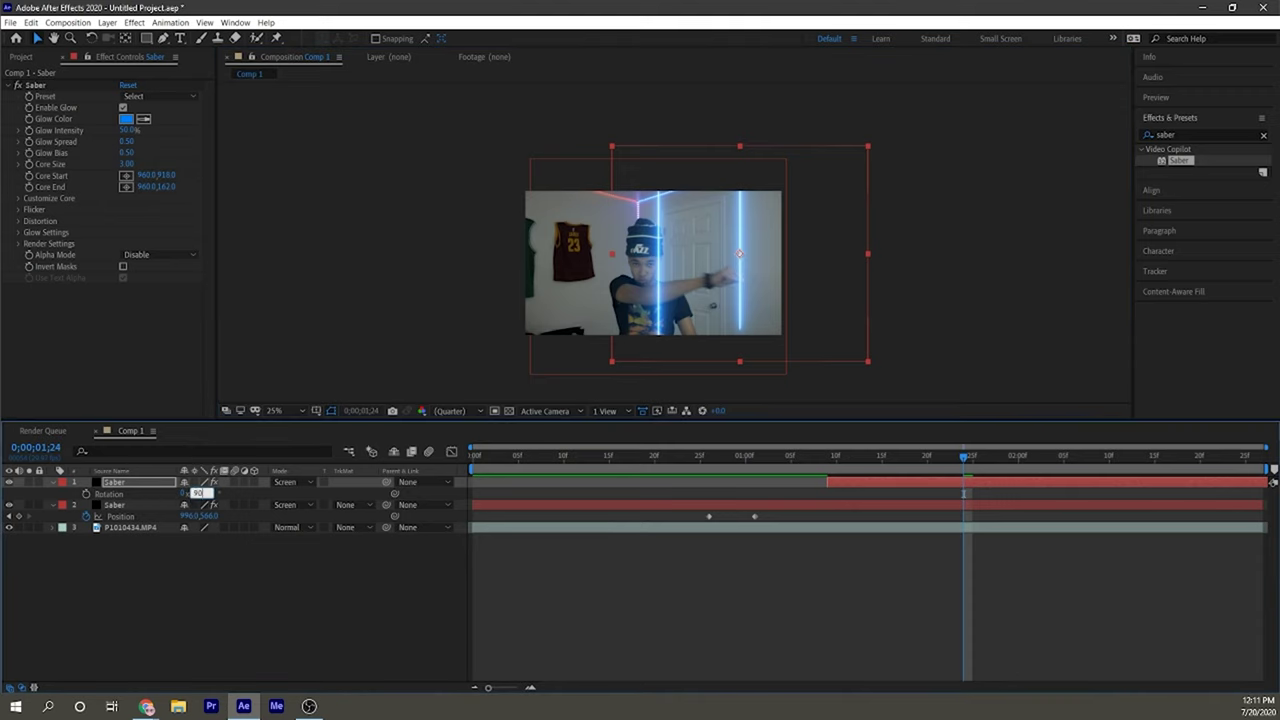
pyautogui.press('Return')
pyautogui.moveTo(692, 296); pyautogui.dragTo(805, 313)
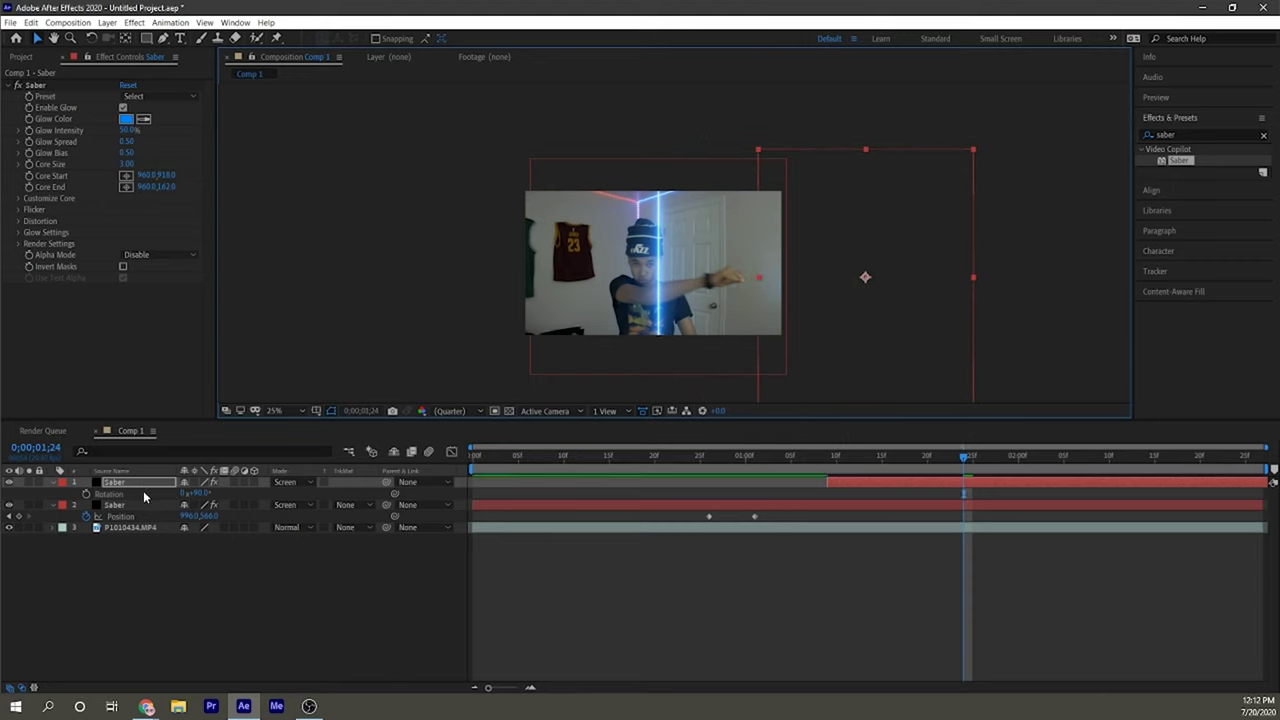
# Start Position keyframes on the horizontal beam and shift it left one frame later
pyautogui.click(86, 494)
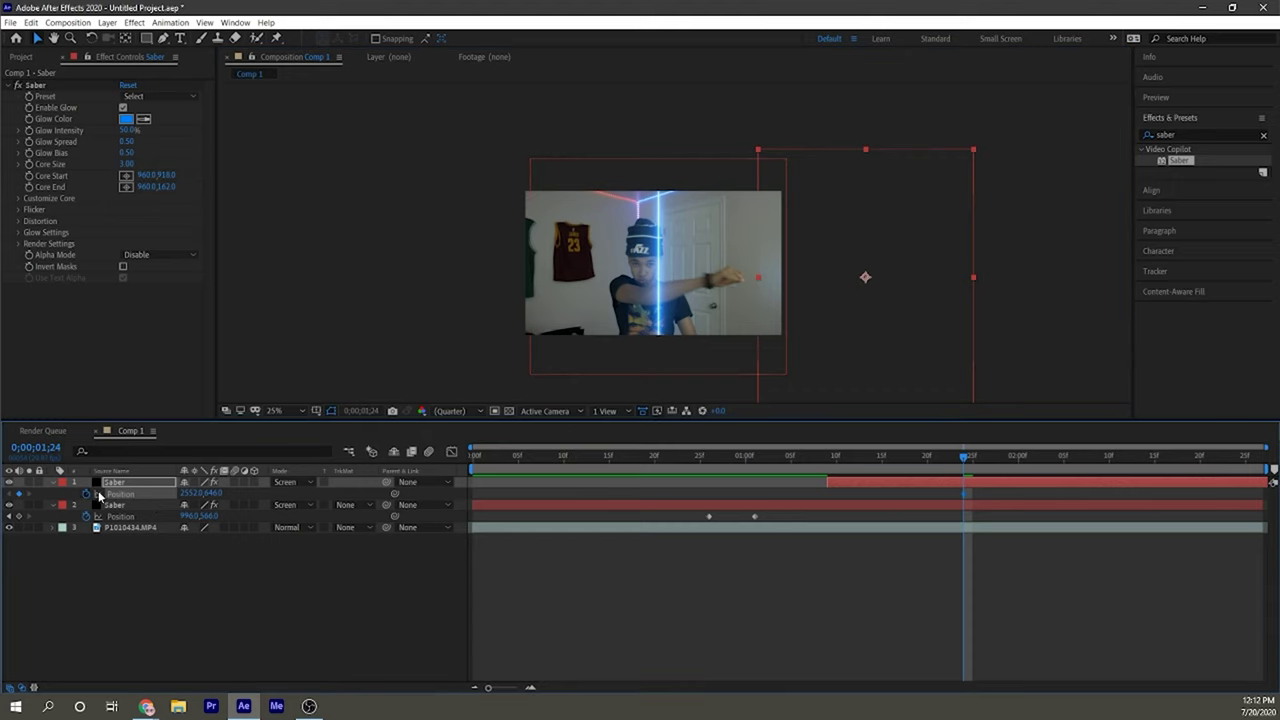
pyautogui.press('pagedown')
pyautogui.press('pagedown')
pyautogui.press('pagedown')
pyautogui.press('pagedown')
pyautogui.press('pagedown')
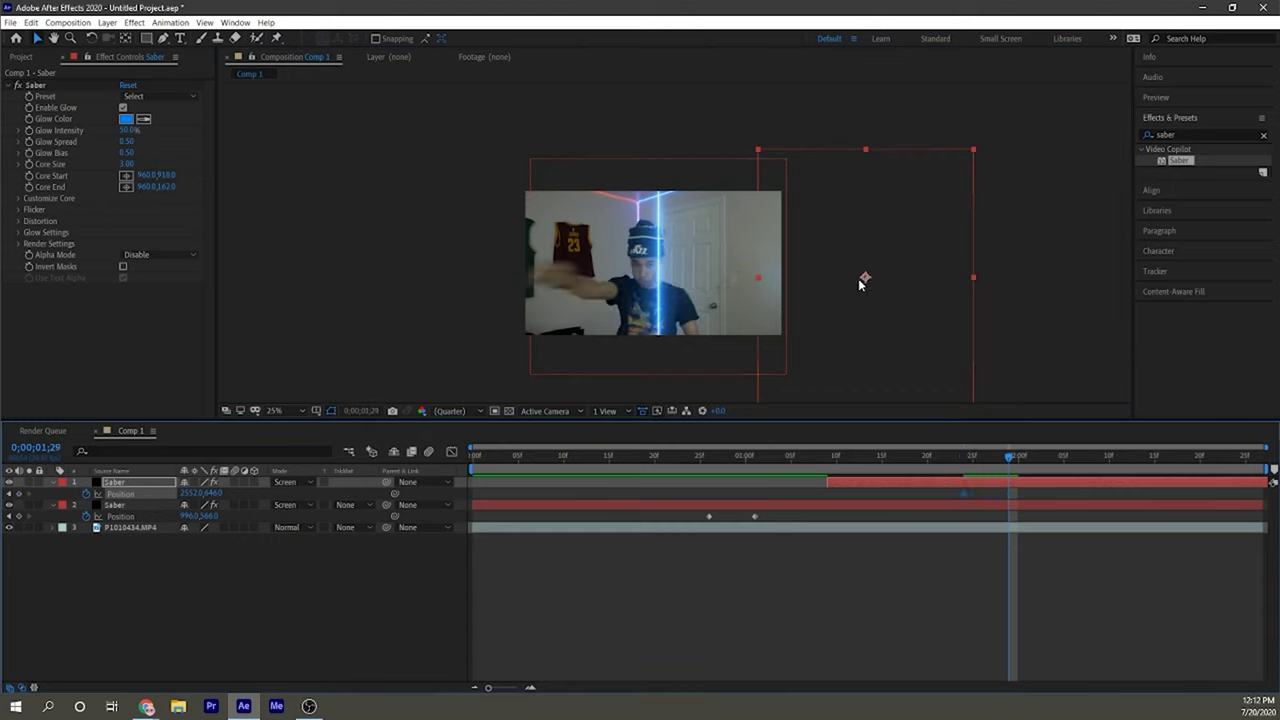
pyautogui.moveTo(834, 301)
pyautogui.mouseDown()
pyautogui.moveTo(536, 314)
pyautogui.moveTo(814, 314)
pyautogui.mouseUp()
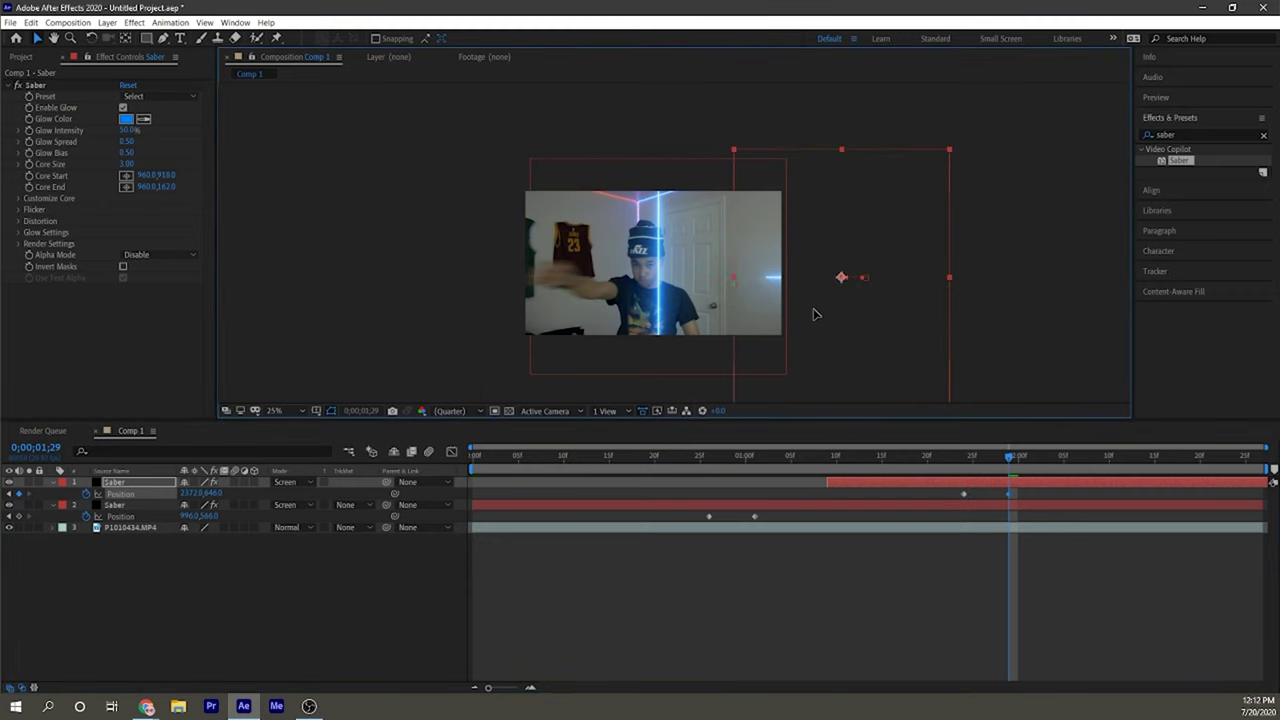
pyautogui.moveTo(686, 291); pyautogui.dragTo(712, 285)
pyautogui.hotkey('ctrl', 'z')
pyautogui.hotkey('ctrl', 'z')
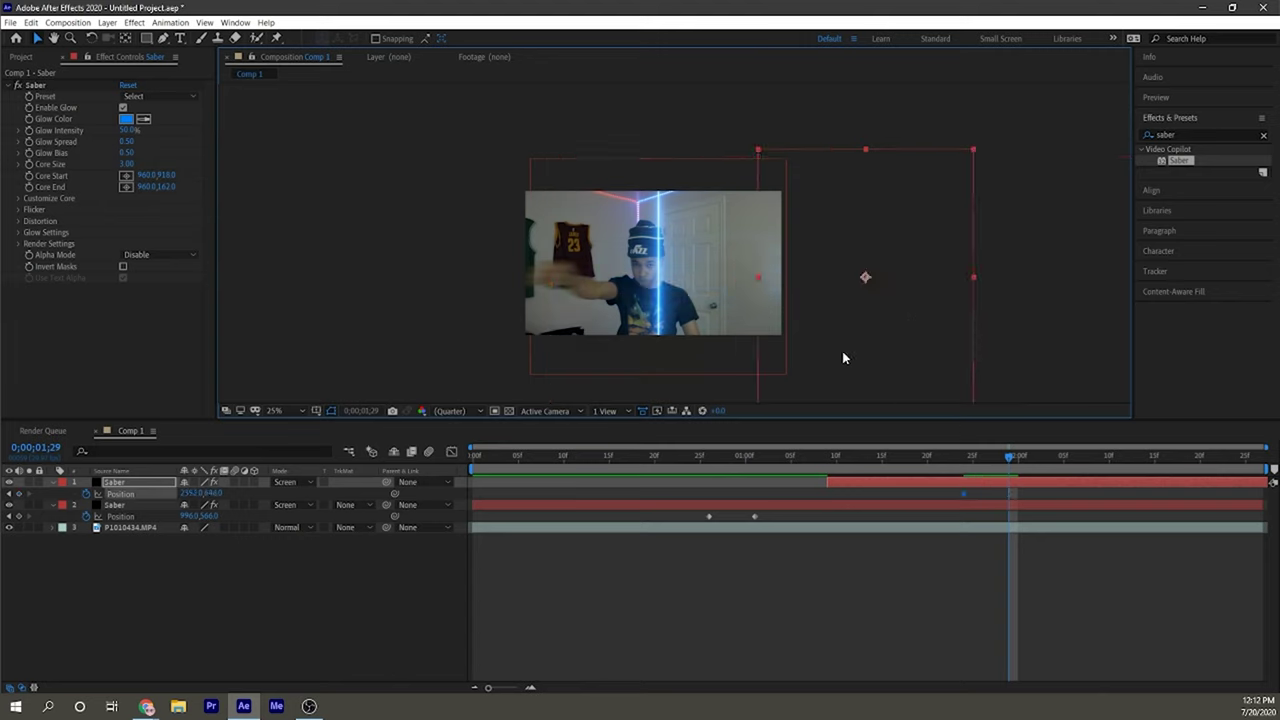
pyautogui.moveTo(758, 280); pyautogui.dragTo(449, 270)
pyautogui.moveTo(686, 297)
pyautogui.mouseDown()
pyautogui.moveTo(600, 290)
pyautogui.moveTo(963, 286)
pyautogui.moveTo(640, 290)
pyautogui.mouseUp()
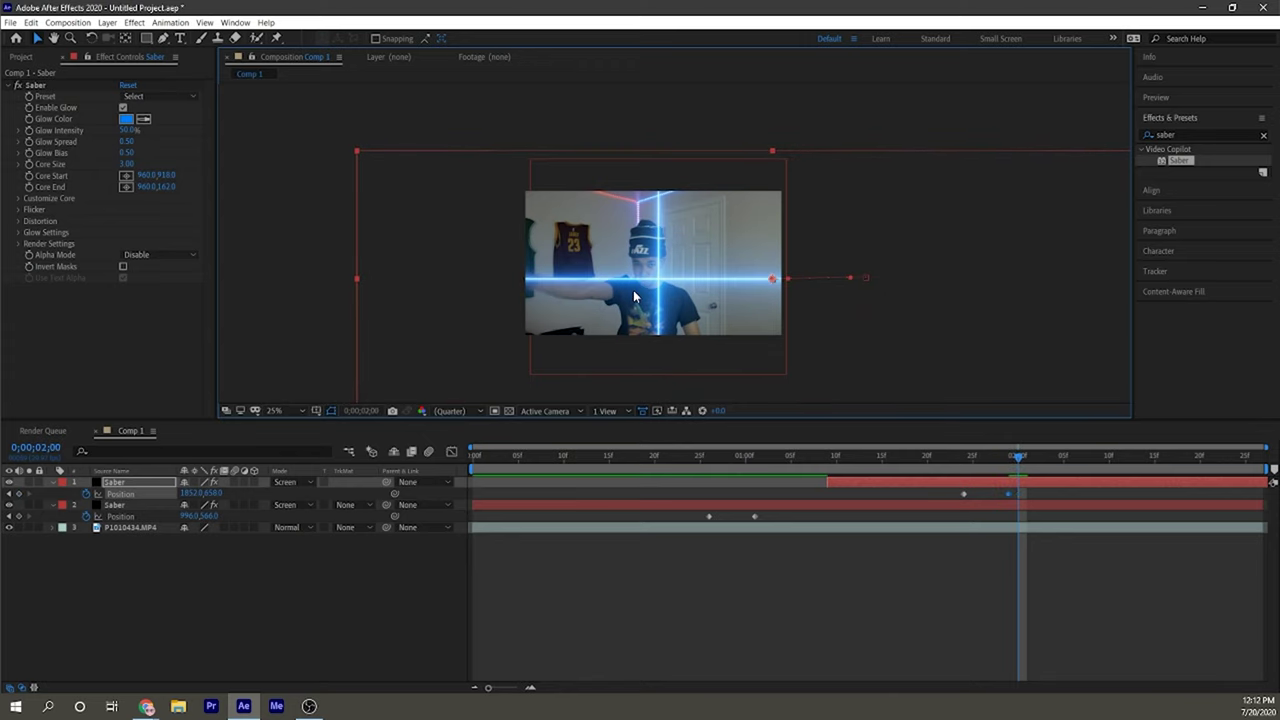
# Move the horizontal beam right at frames 0;00;01;24 and 0;00;01;23 to key its slide-in
pyautogui.moveTo(1014, 540); pyautogui.dragTo(726, 572)
pyautogui.moveTo(1014, 458); pyautogui.dragTo(963, 520)
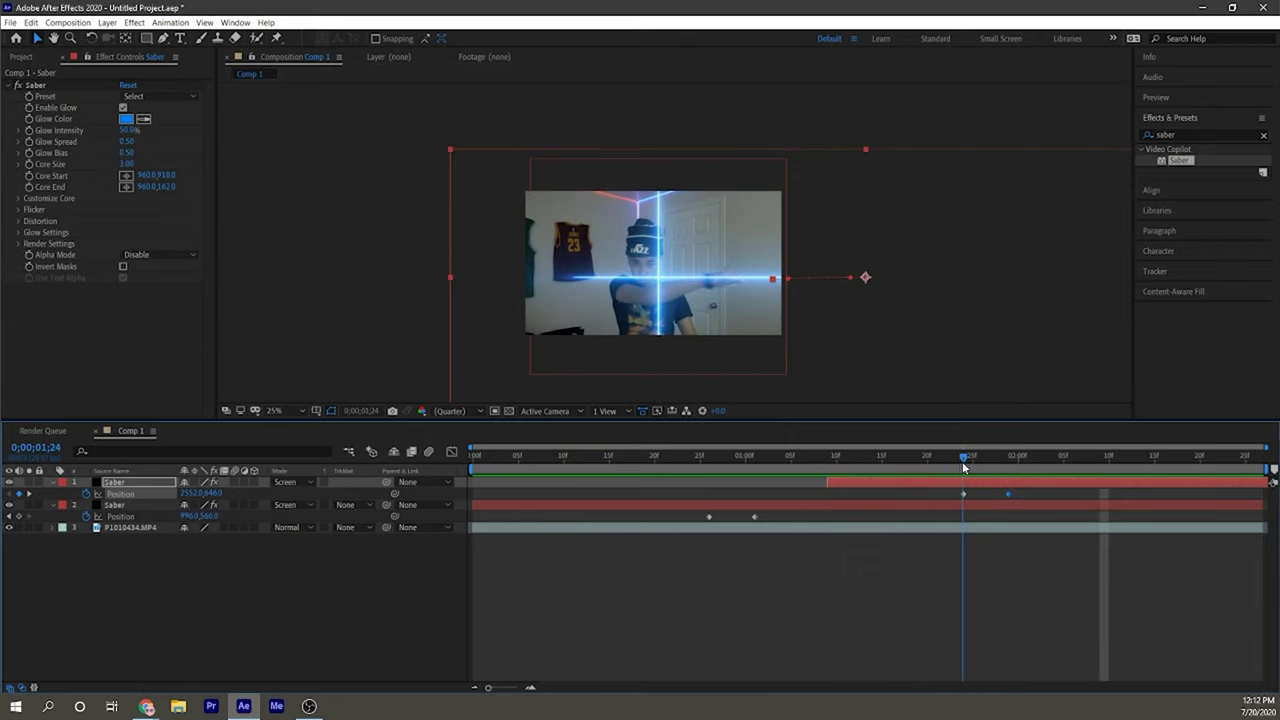
pyautogui.moveTo(622, 288); pyautogui.dragTo(811, 288)
pyautogui.moveTo(963, 458)
pyautogui.mouseDown()
pyautogui.moveTo(1000, 458)
pyautogui.moveTo(902, 460)
pyautogui.moveTo(963, 458)
pyautogui.mouseUp()
pyautogui.moveTo(770, 333); pyautogui.dragTo(800, 333)
pyautogui.moveTo(680, 458); pyautogui.dragTo(679, 461)
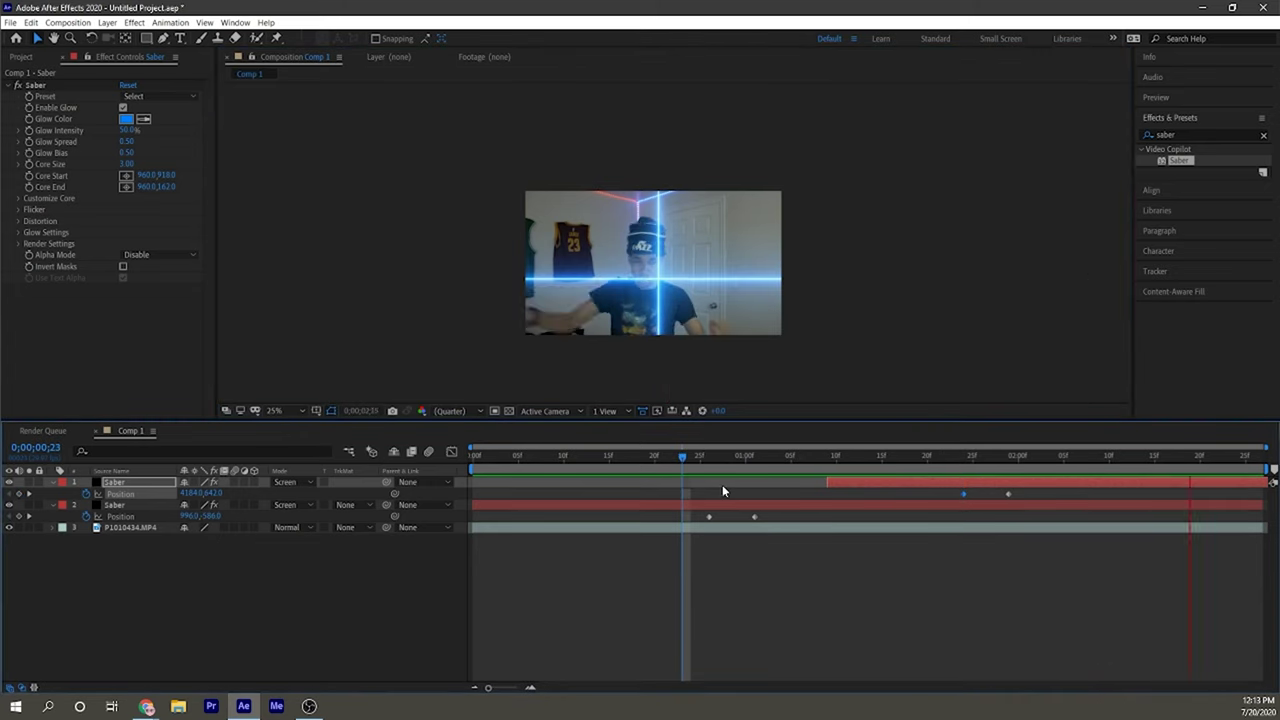
pyautogui.click(955, 458)
pyautogui.moveTo(784, 305); pyautogui.dragTo(815, 305)
pyautogui.moveTo(791, 458); pyautogui.dragTo(691, 472)
pyautogui.press('space')
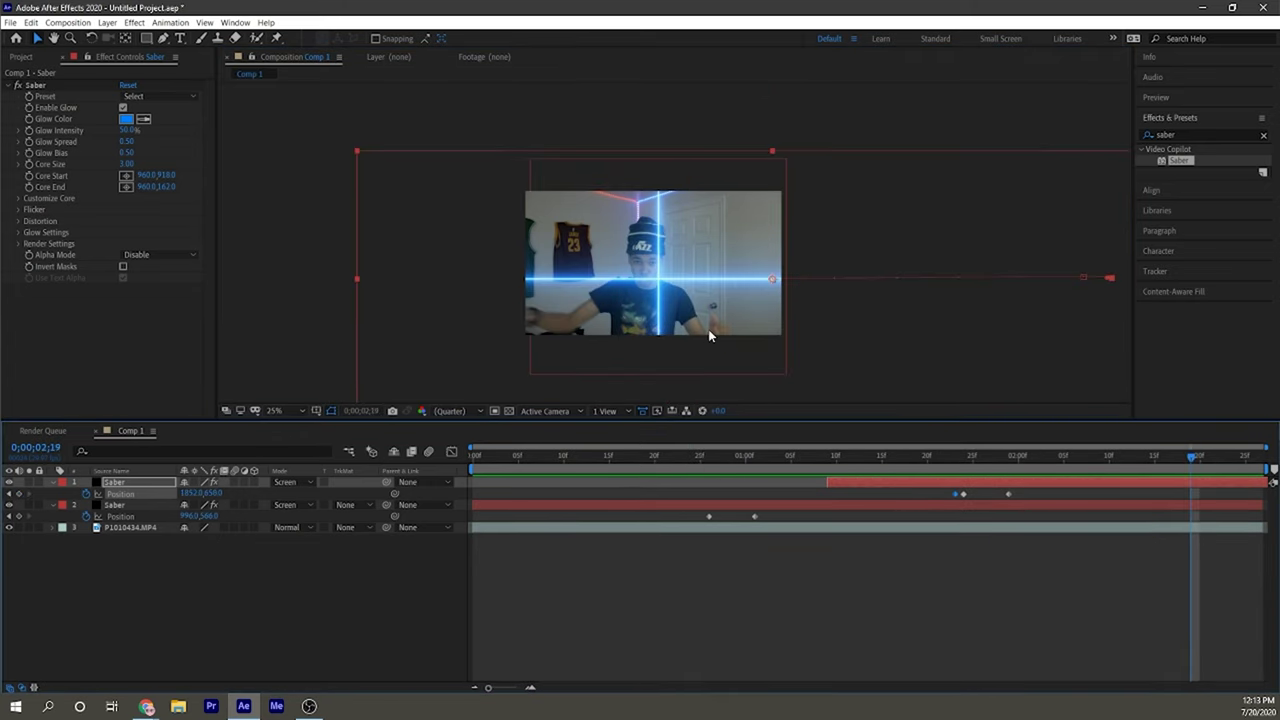
# Apply the Cellular preset to the vertical Saber layer after trying the Fire preset
pyautogui.moveTo(733, 463); pyautogui.dragTo(773, 458)
pyautogui.click(541, 505)
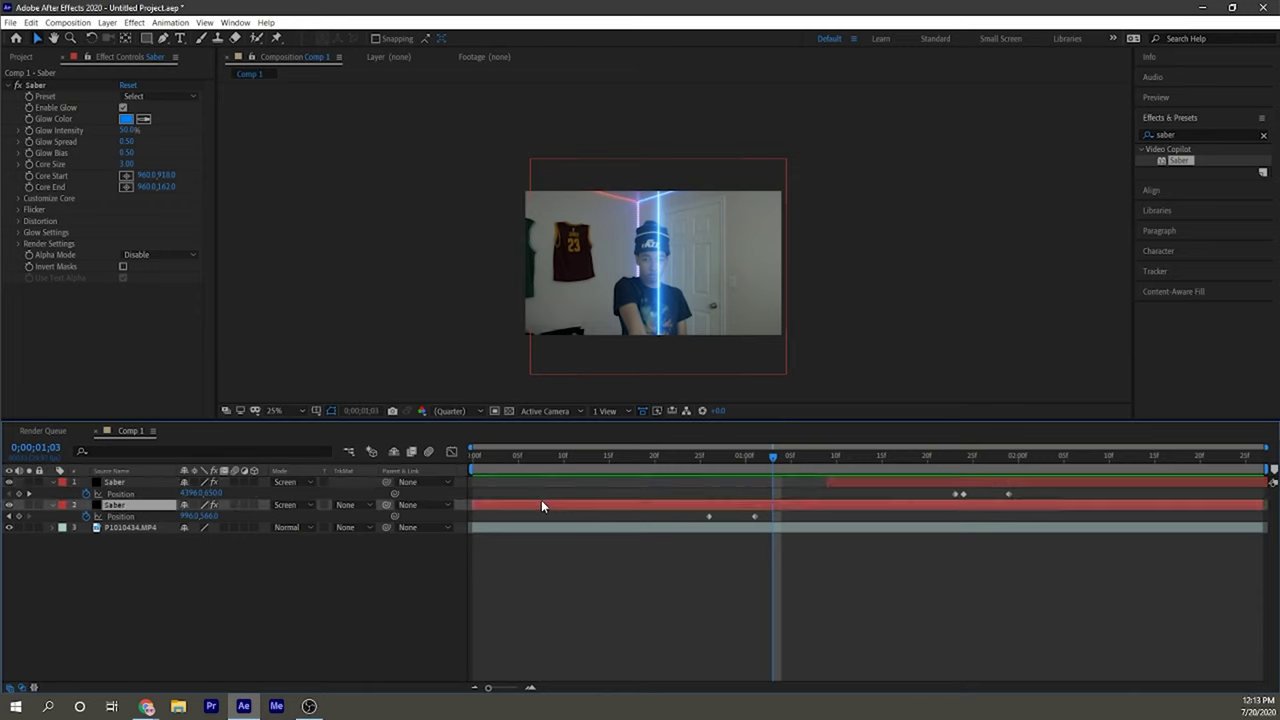
pyautogui.click(144, 96)
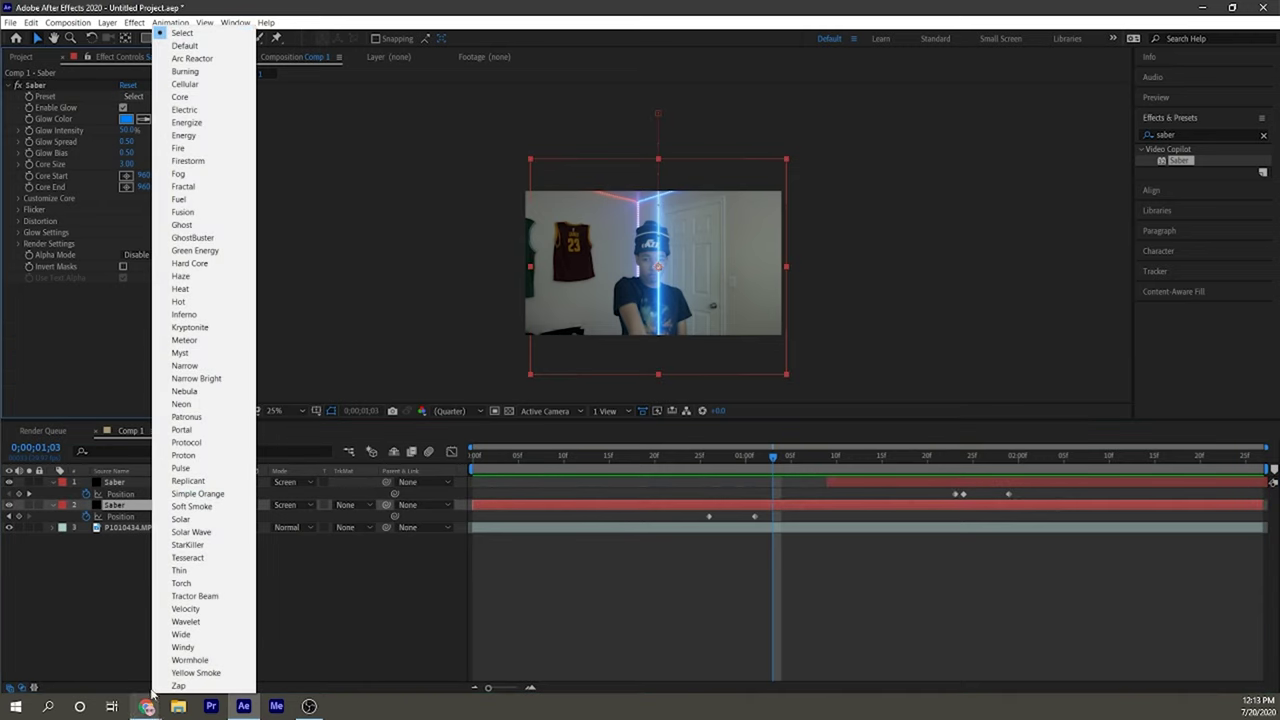
pyautogui.click(178, 148)
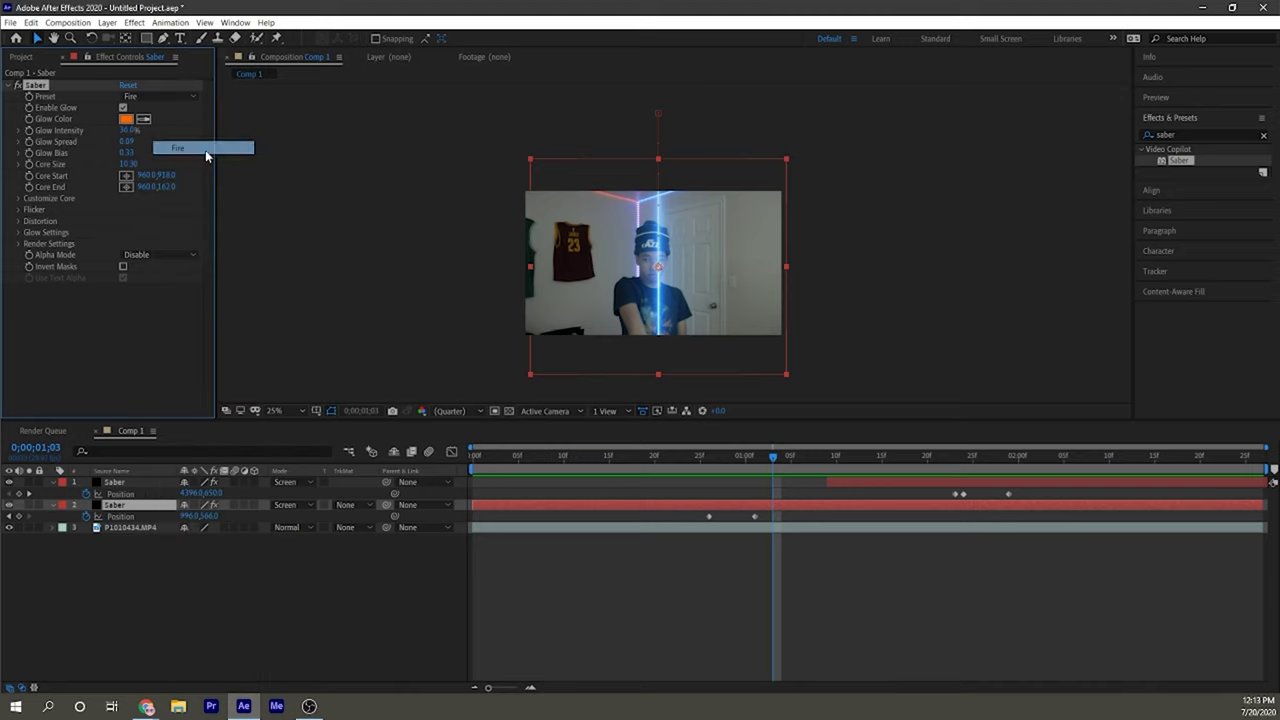
pyautogui.click(161, 97)
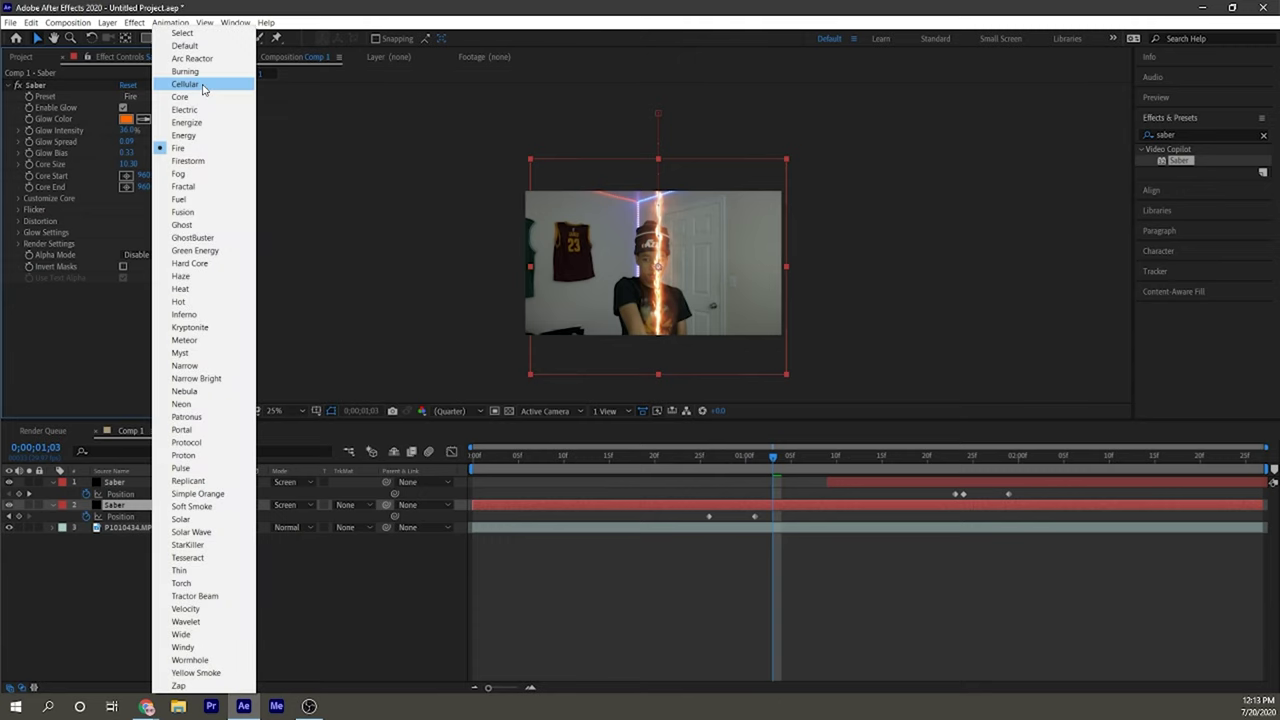
pyautogui.click(203, 86)
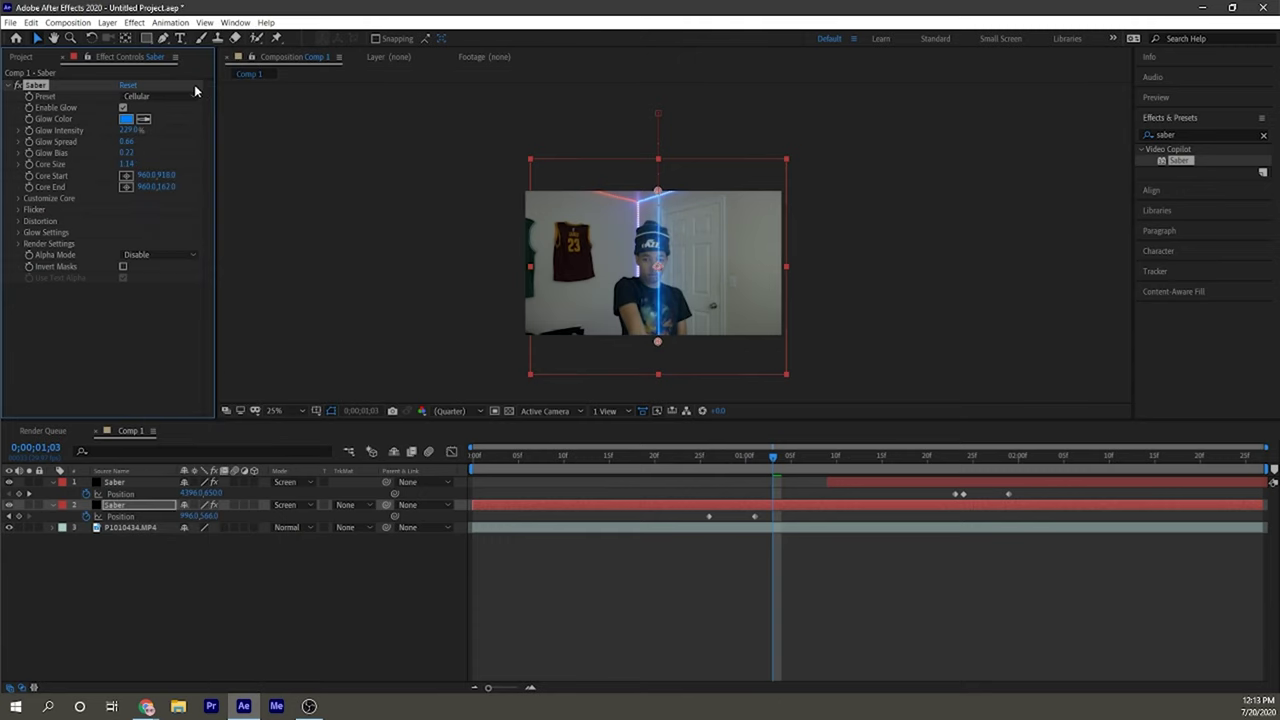
# Adjust the vertical beam's Glow Color toward purple, settling on yellow-green
pyautogui.click(125, 122)
pyautogui.moveTo(600, 250); pyautogui.dragTo(600, 316)
pyautogui.click(703, 184)
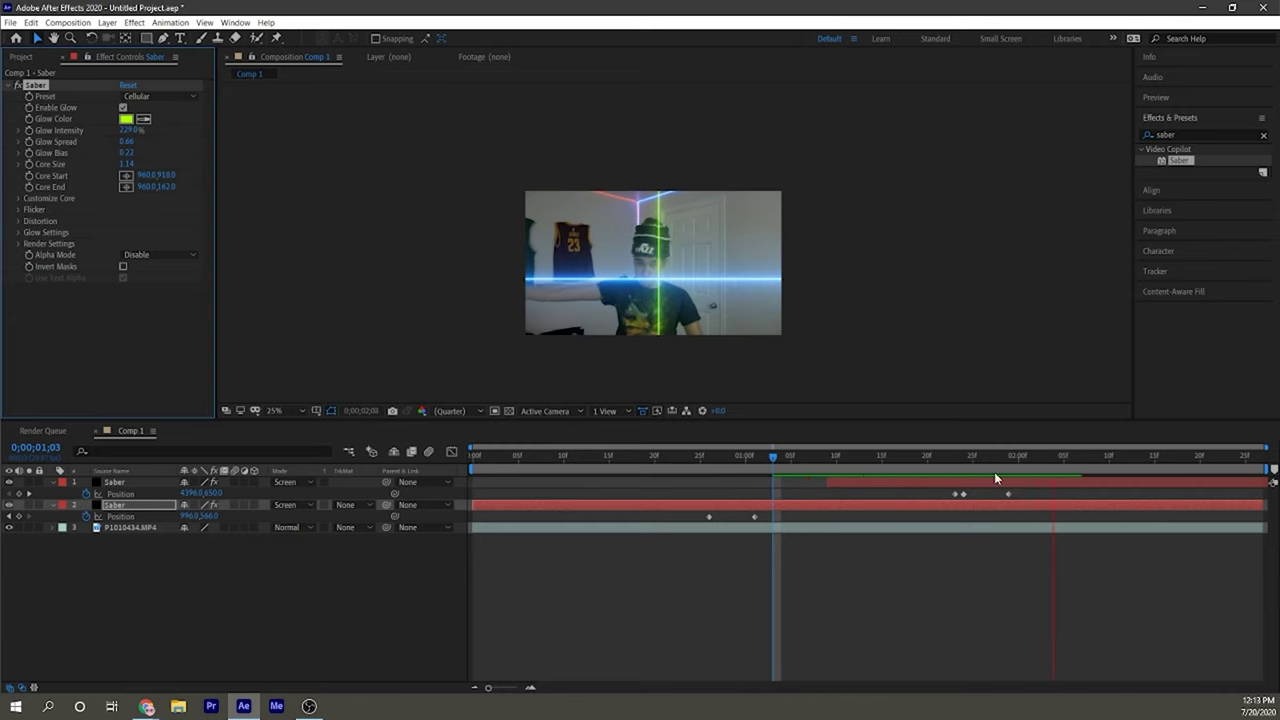
# Rewind to frame 24 and switch the viewer resolution to Full, then back to Quarter
pyautogui.moveTo(742, 464); pyautogui.dragTo(690, 461)
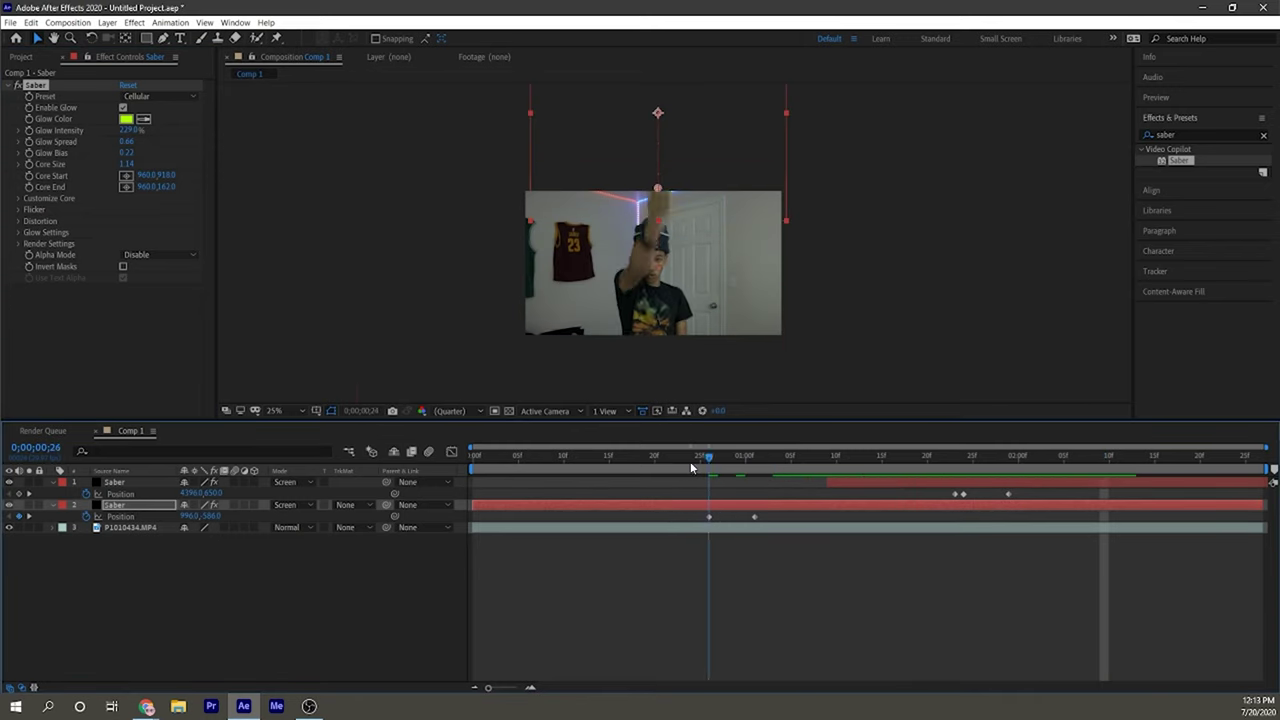
pyautogui.click(456, 410)
pyautogui.click(456, 441)
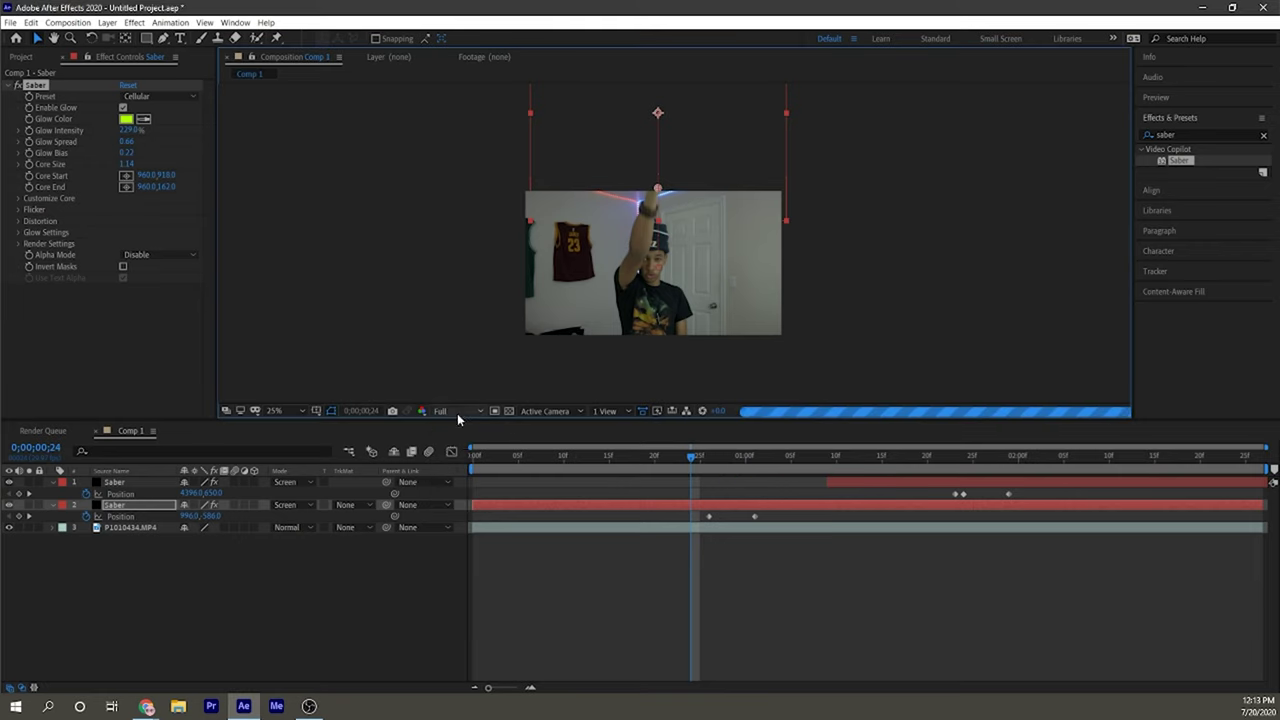
pyautogui.click(452, 411)
pyautogui.click(456, 486)
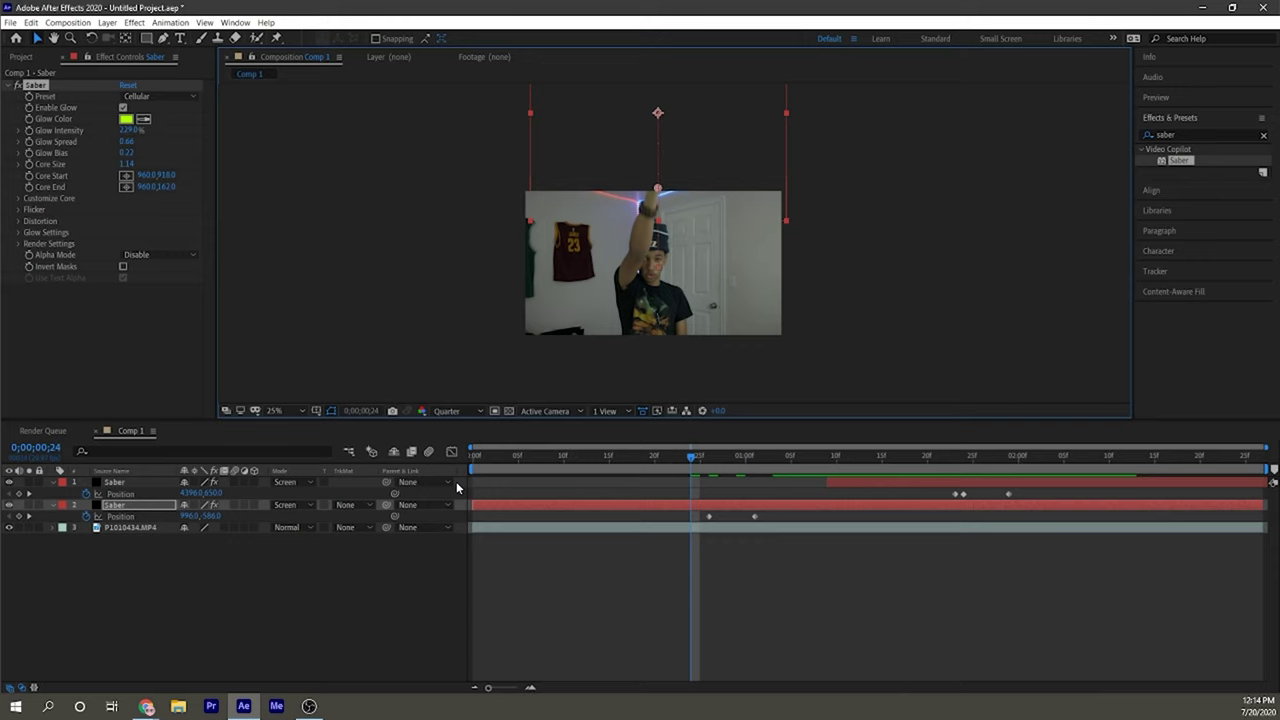
# Preview the swipe animation, checking the Preview panel's resolution setting along the way
pyautogui.press('space')
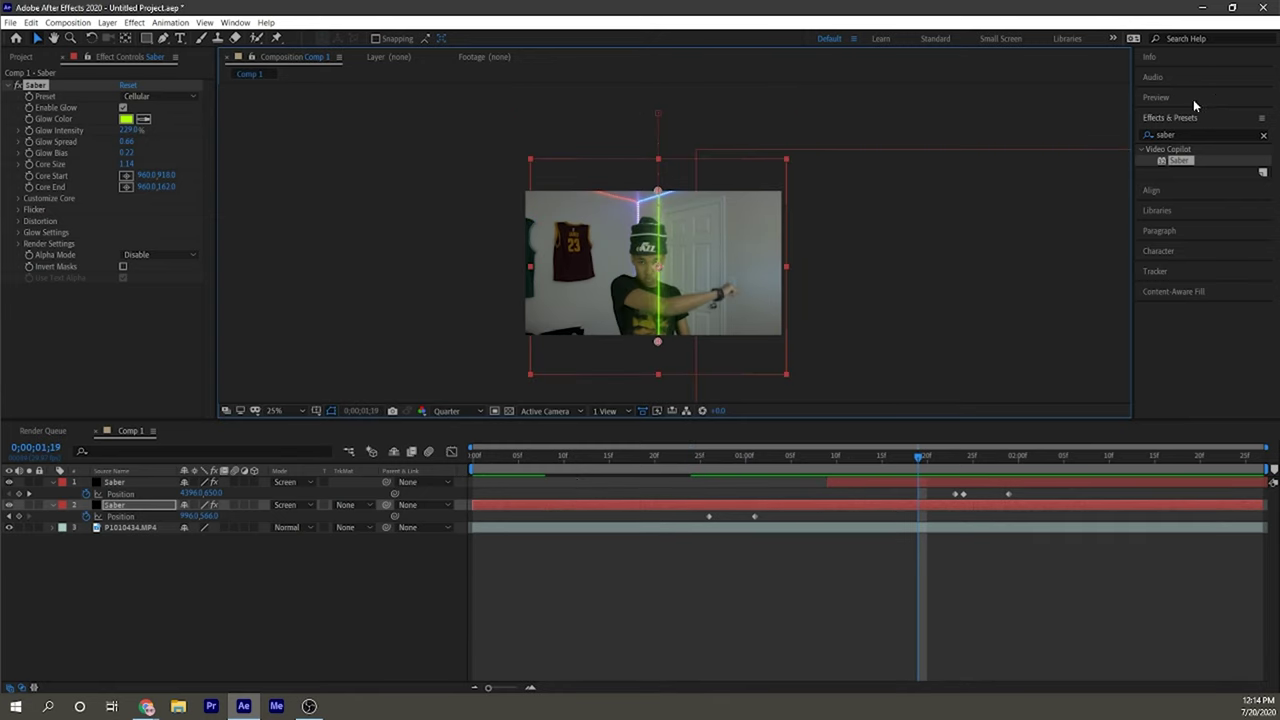
pyautogui.click(1163, 98)
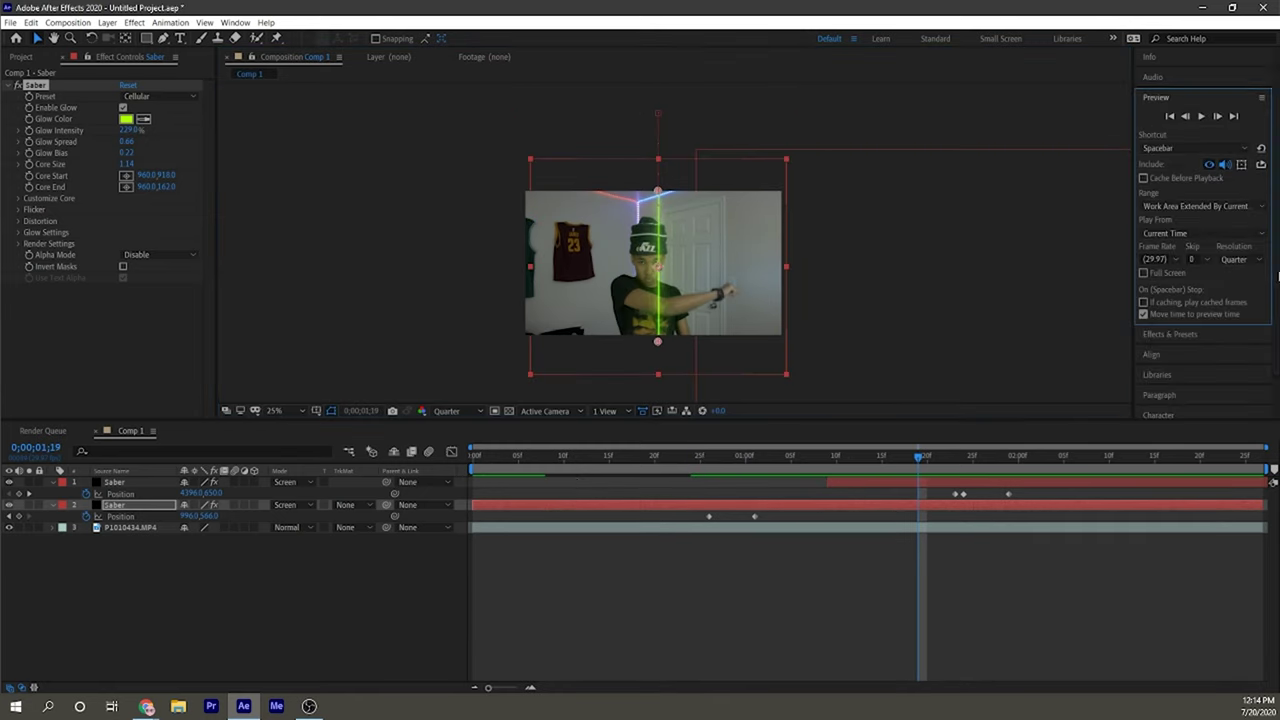
pyautogui.click(1248, 260)
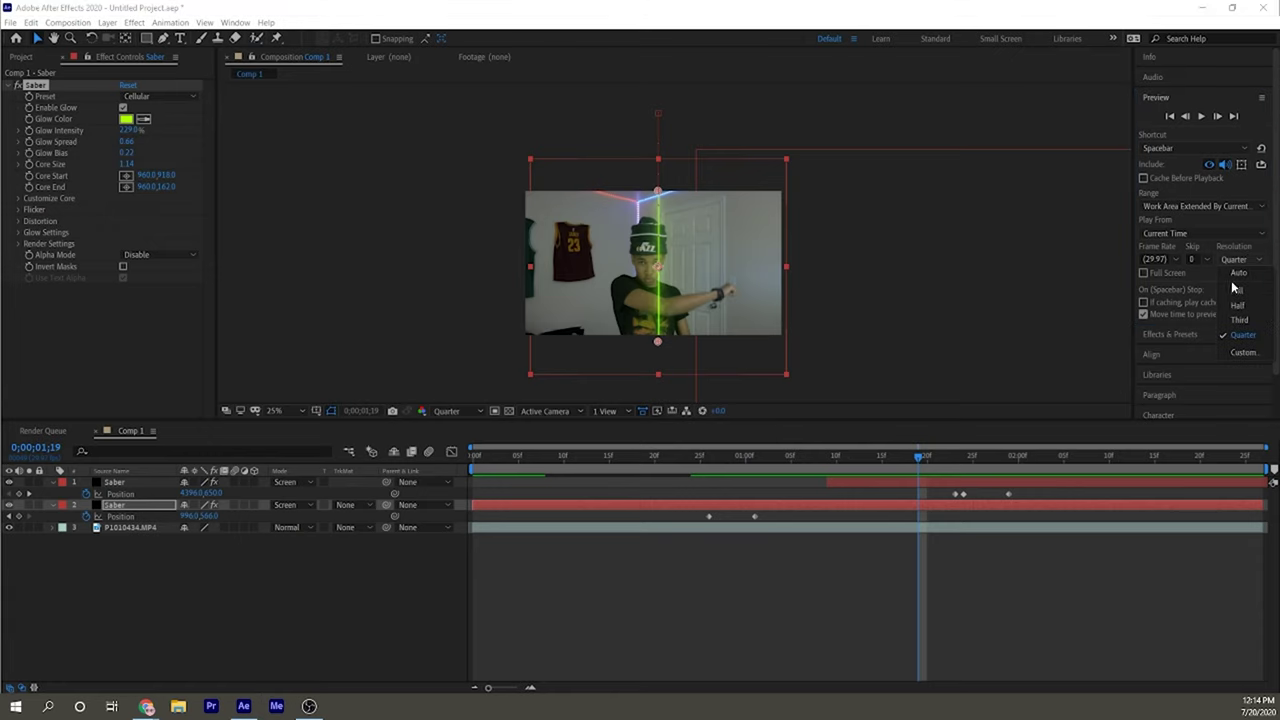
pyautogui.click(709, 493)
pyautogui.press('space')
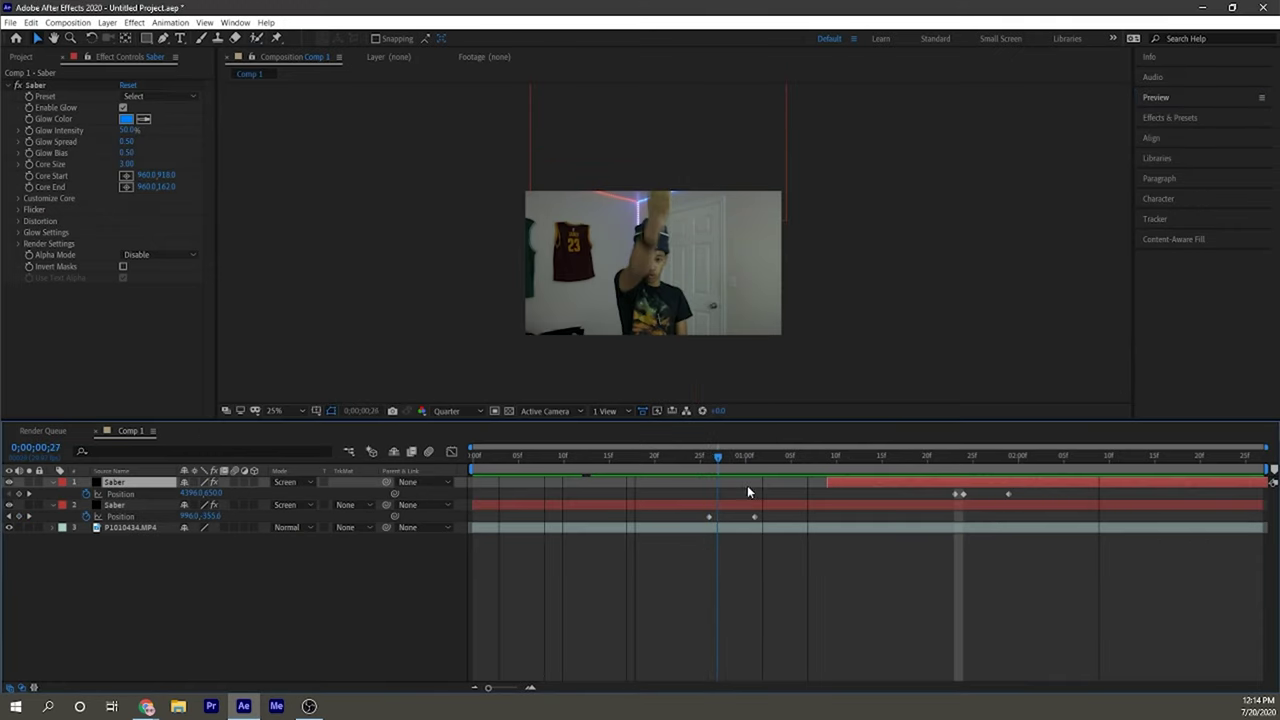
pyautogui.press('space')
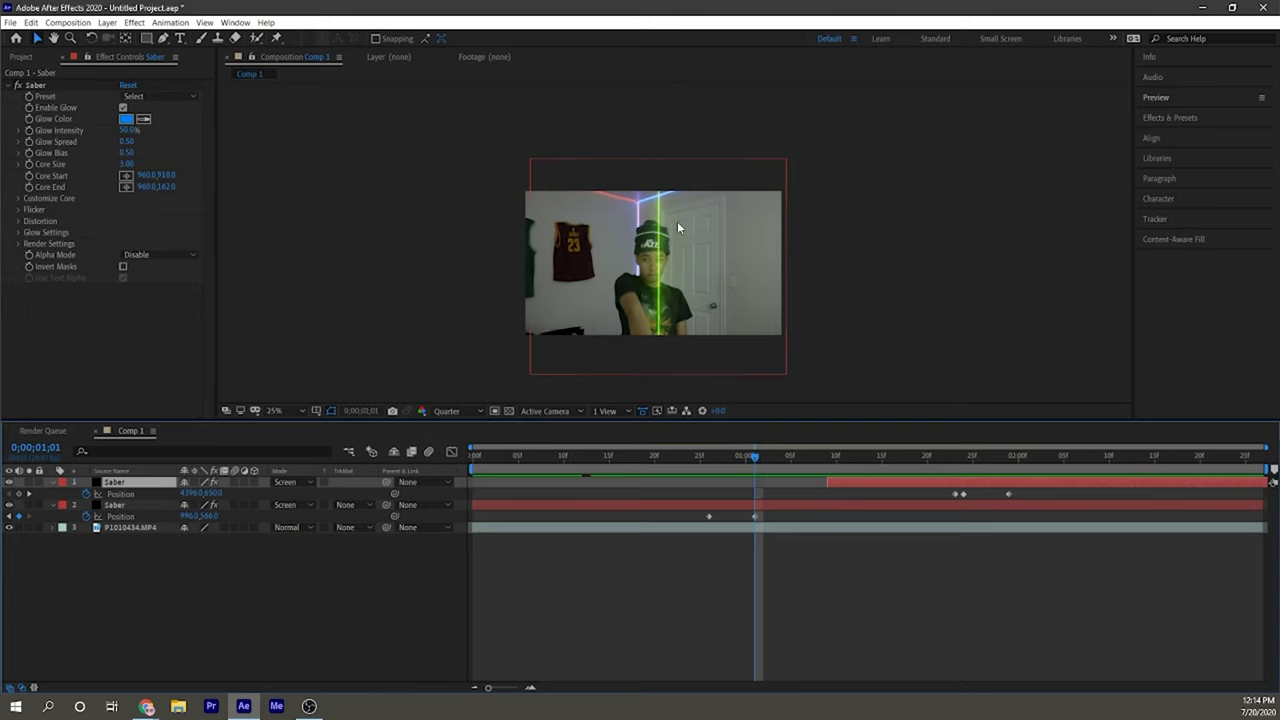
# Try green Saber core and glow adjustments, then set the core Start Size to 200%
pyautogui.scroll(2, 677, 228)
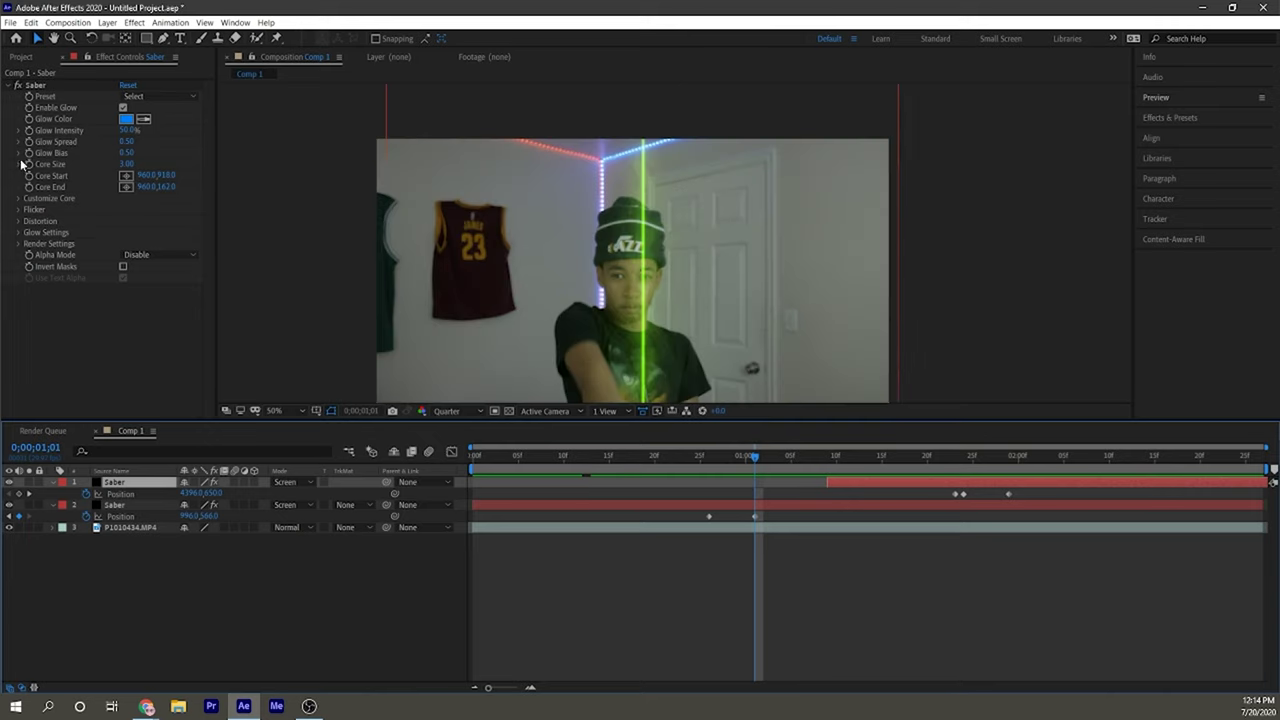
pyautogui.moveTo(123, 164); pyautogui.dragTo(335, 235)
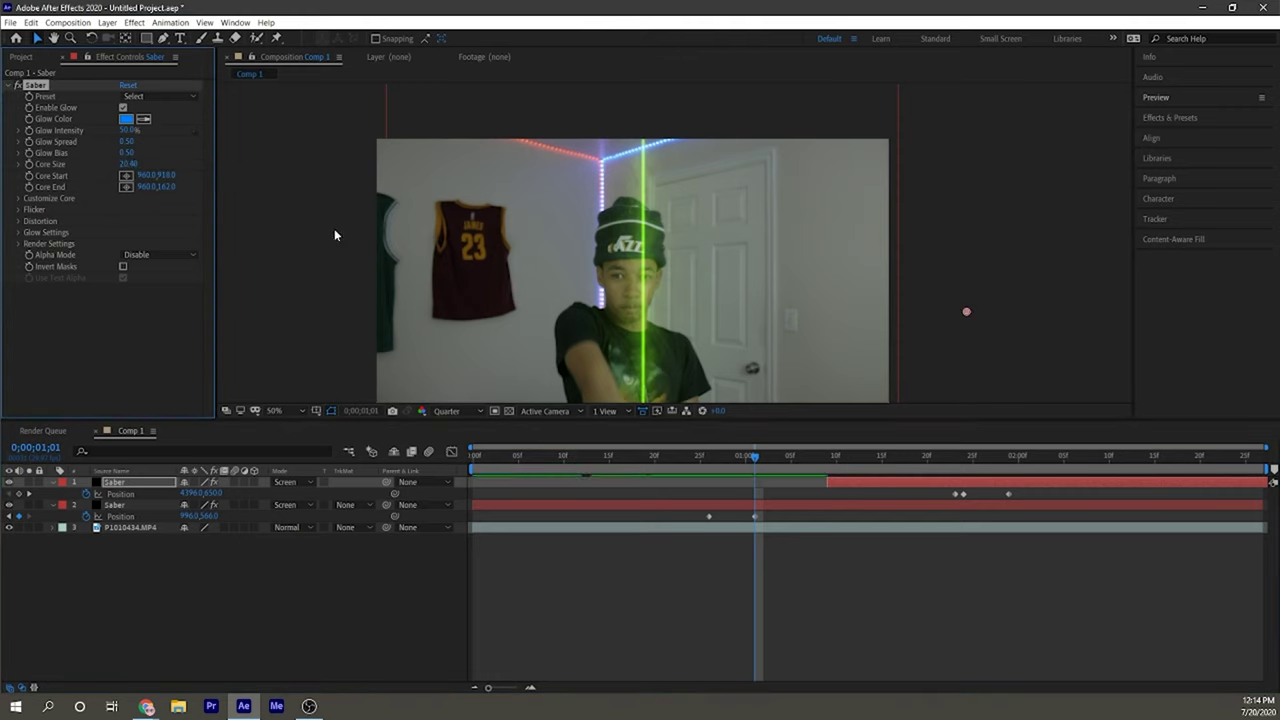
pyautogui.click(776, 504)
pyautogui.moveTo(125, 168)
pyautogui.mouseDown()
pyautogui.moveTo(232, 153)
pyautogui.moveTo(76, 154)
pyautogui.moveTo(93, 171)
pyautogui.moveTo(139, 167)
pyautogui.moveTo(104, 169)
pyautogui.mouseUp()
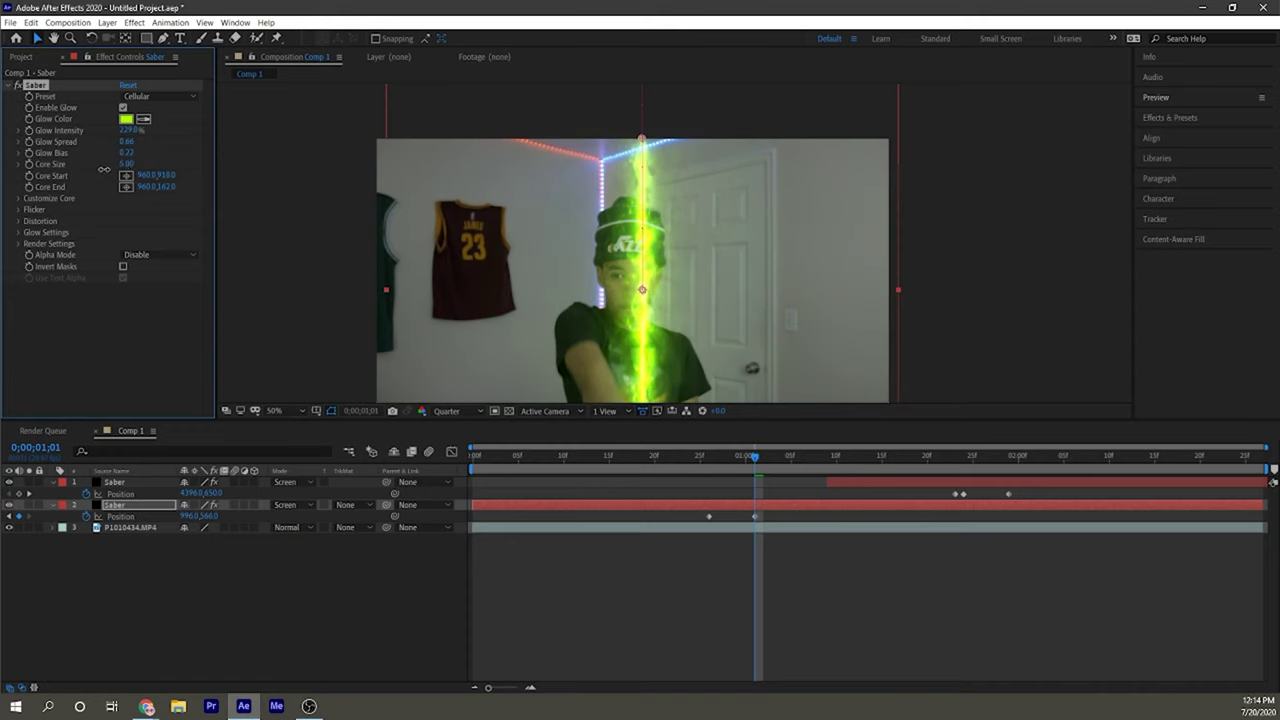
pyautogui.hotkey('ctrl', 'z')
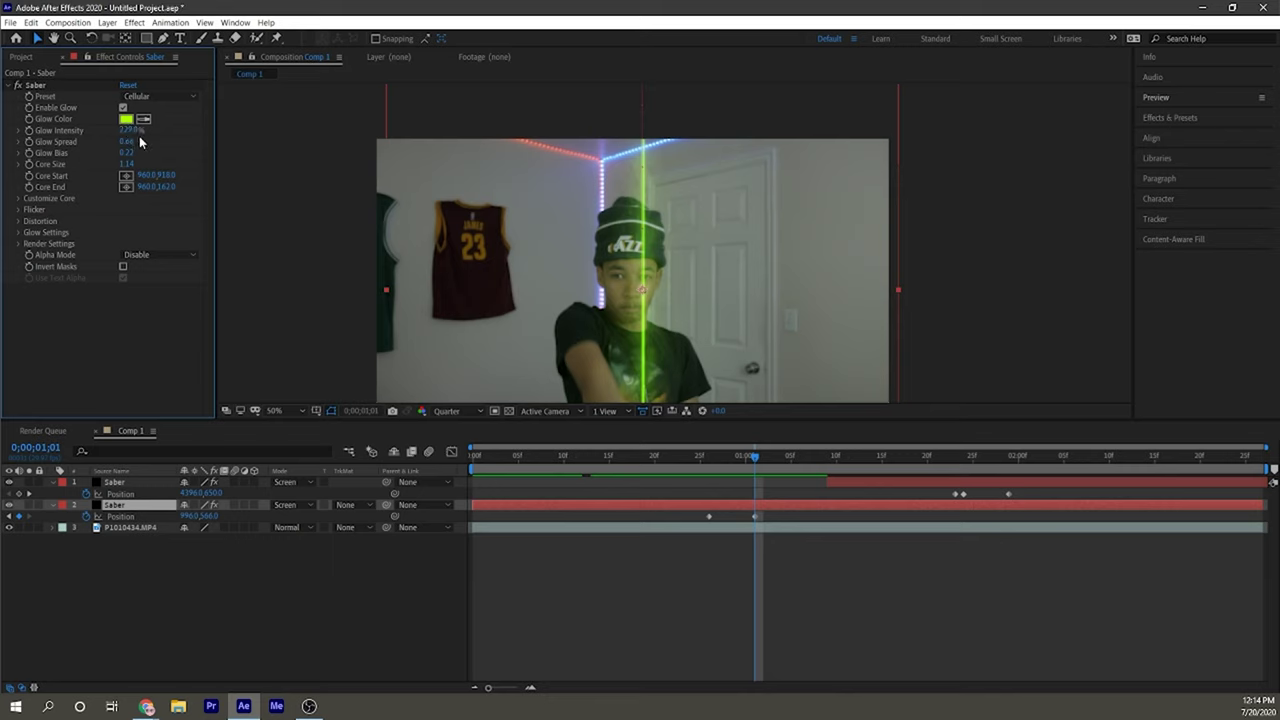
pyautogui.moveTo(128, 131)
pyautogui.mouseDown()
pyautogui.moveTo(178, 126)
pyautogui.moveTo(129, 130)
pyautogui.mouseUp()
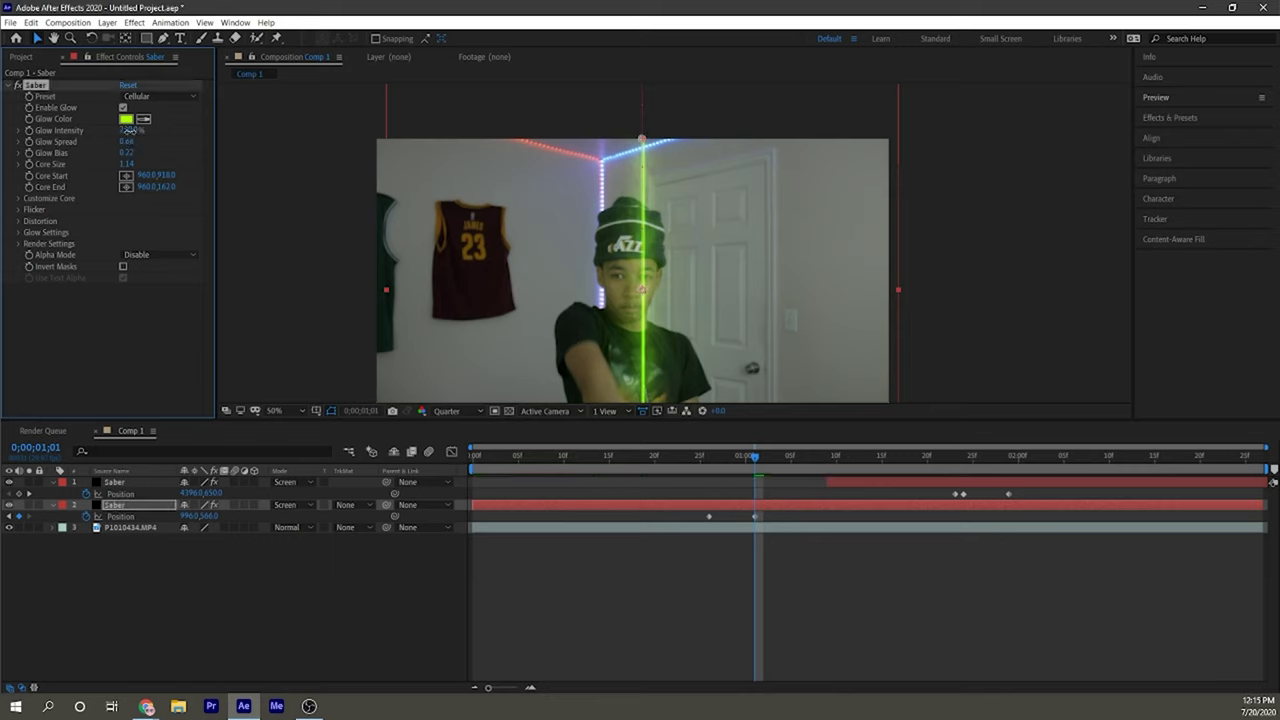
pyautogui.click(14, 200)
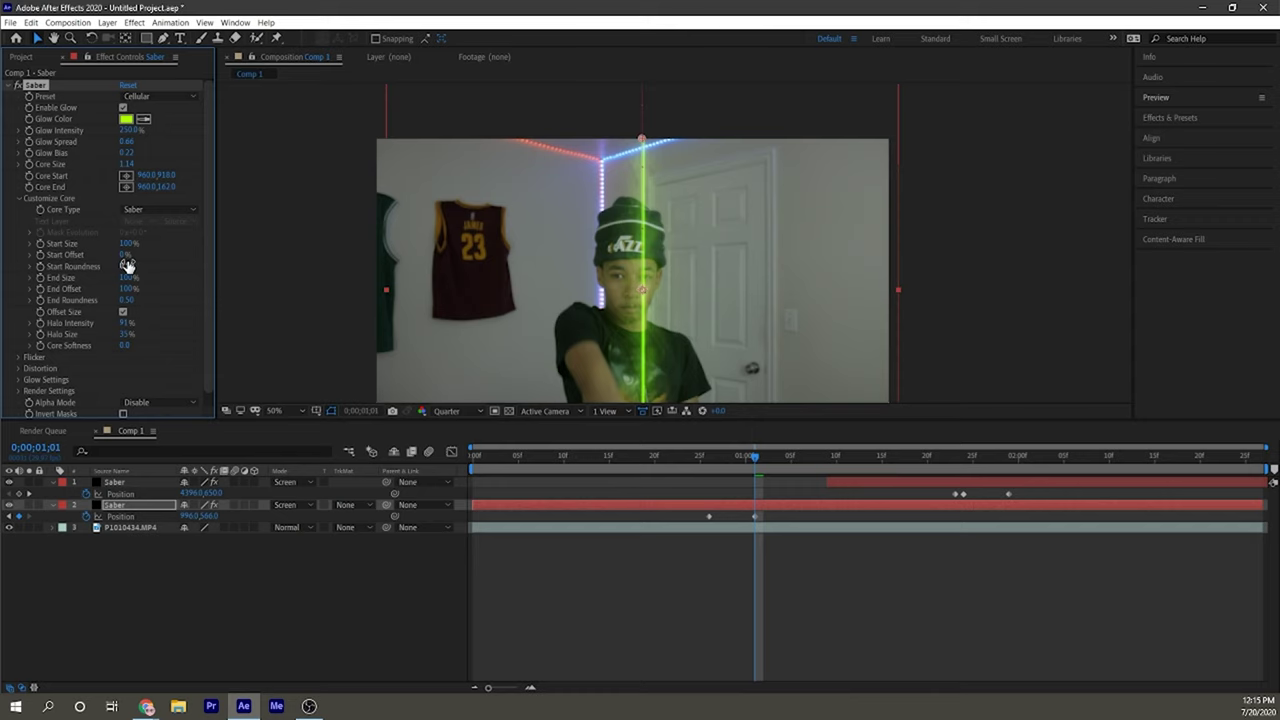
pyautogui.moveTo(124, 248); pyautogui.dragTo(250, 231)
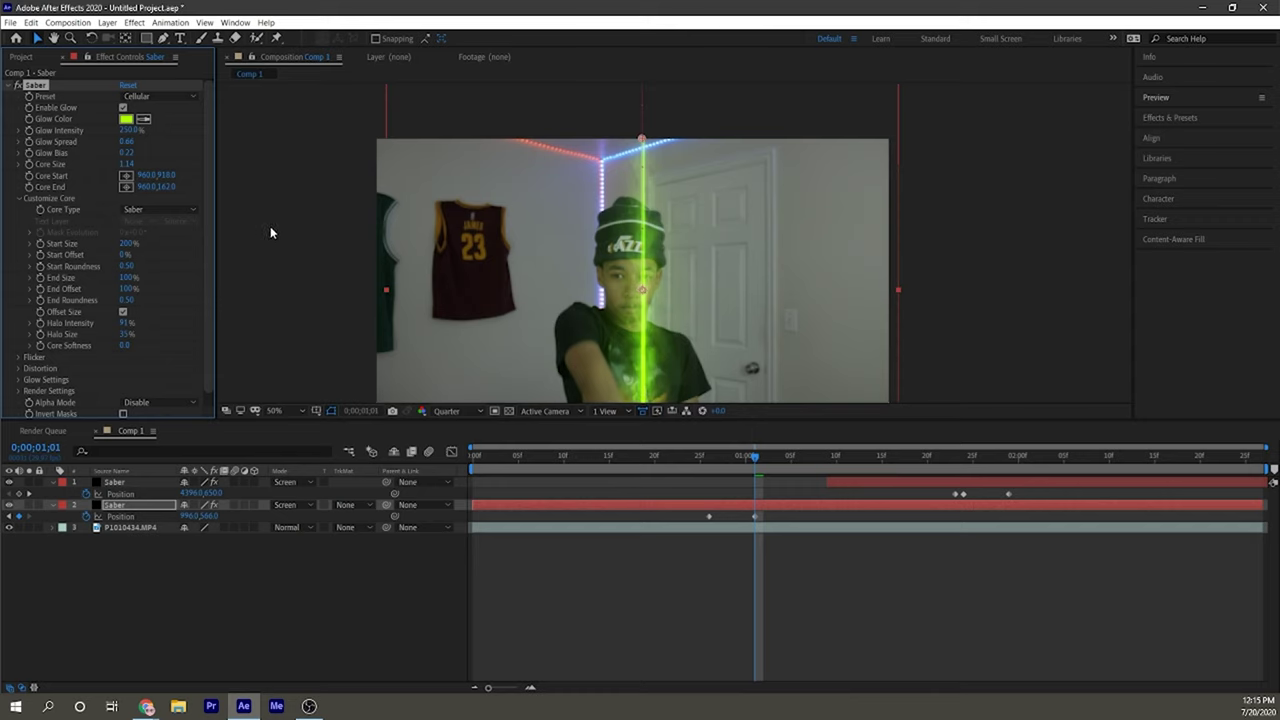
# Fit the composition in the viewer and move the playhead to frame 24
pyautogui.press(',')
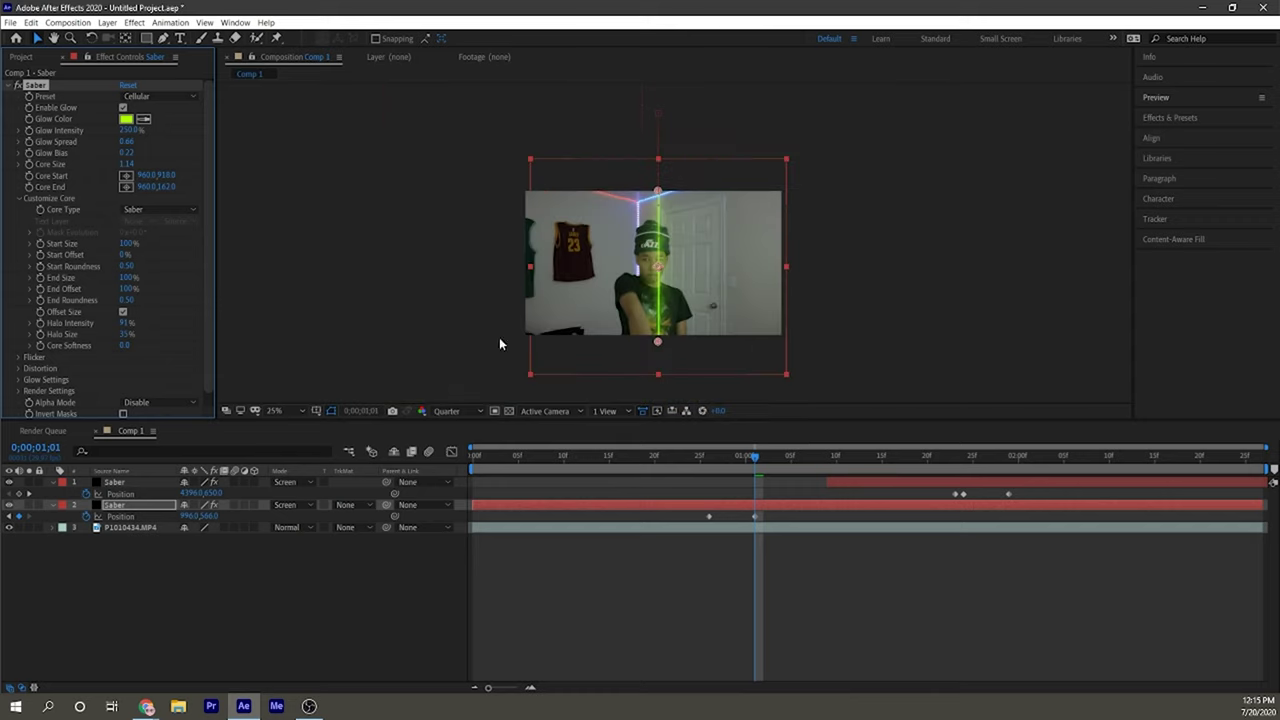
pyautogui.click(298, 411)
pyautogui.click(292, 447)
pyautogui.click(691, 455)
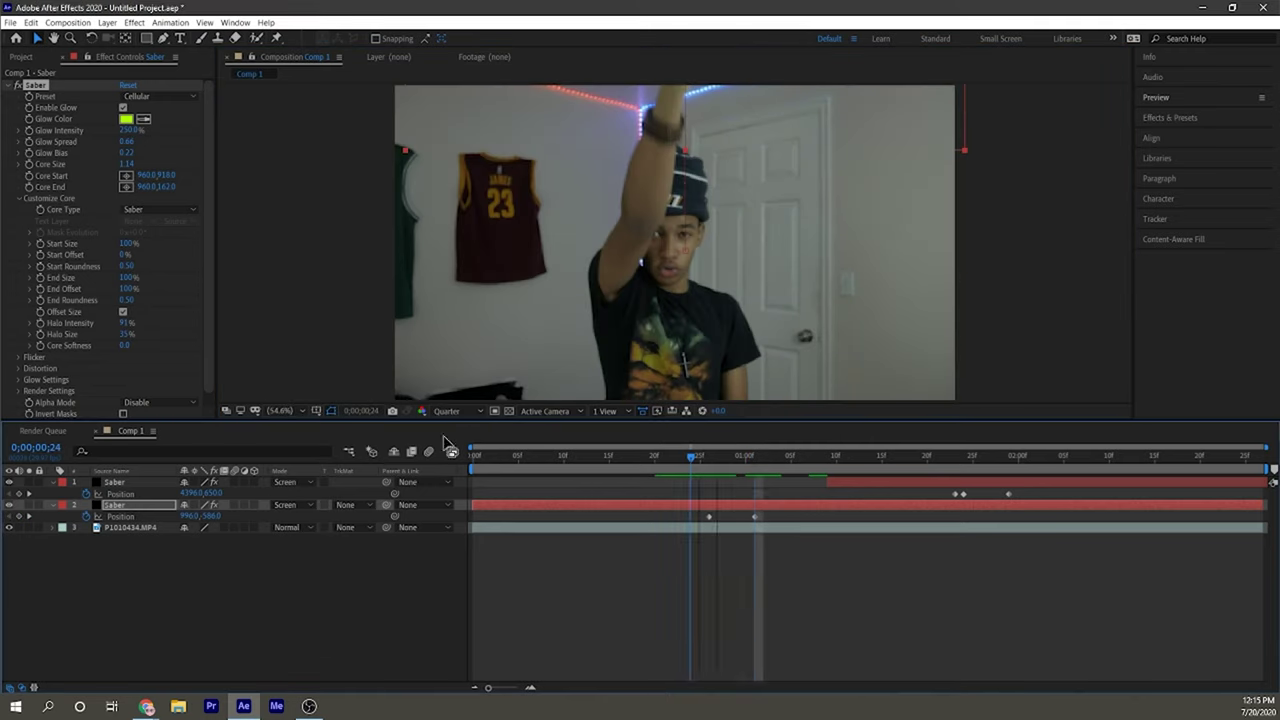
pyautogui.scroll(-1, 643, 270)
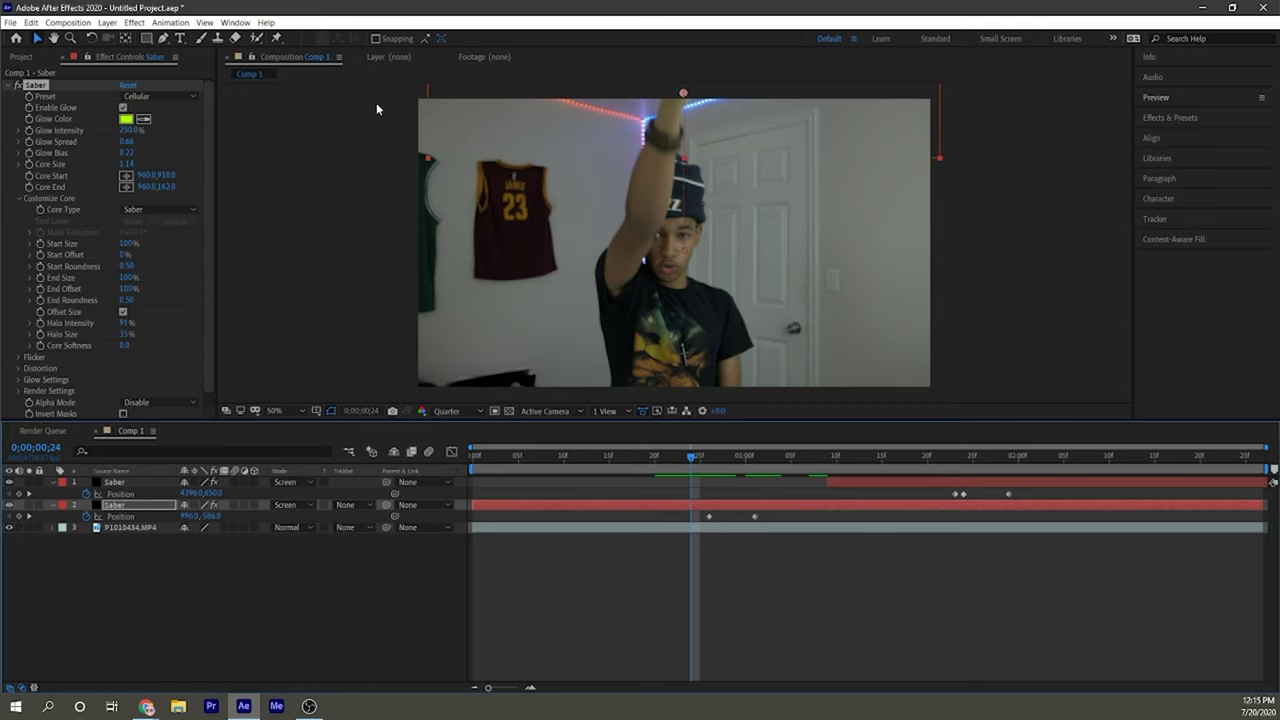
# Collapse both Saber layers' properties and choose New > Solid from the timeline context menu
pyautogui.click(220, 602)
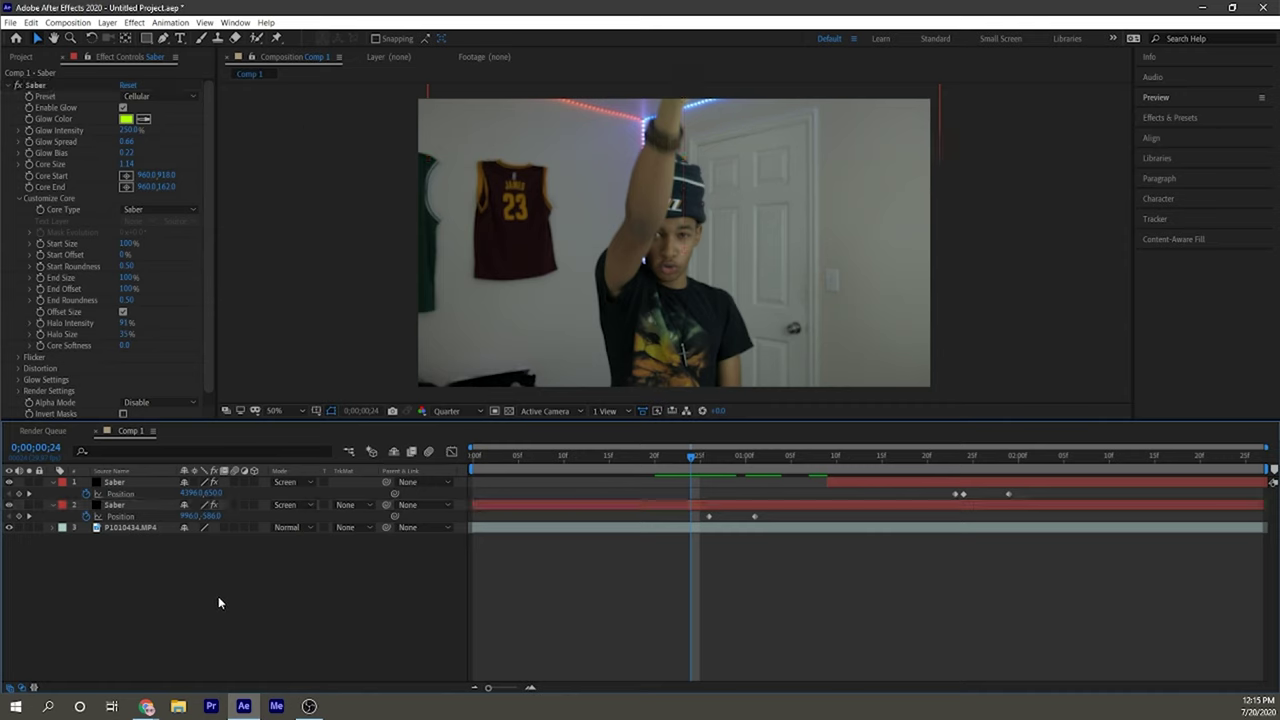
pyautogui.click(112, 470)
pyautogui.click(132, 482)
pyautogui.keyDown('shift'); pyautogui.click(117, 506); pyautogui.keyUp('shift')
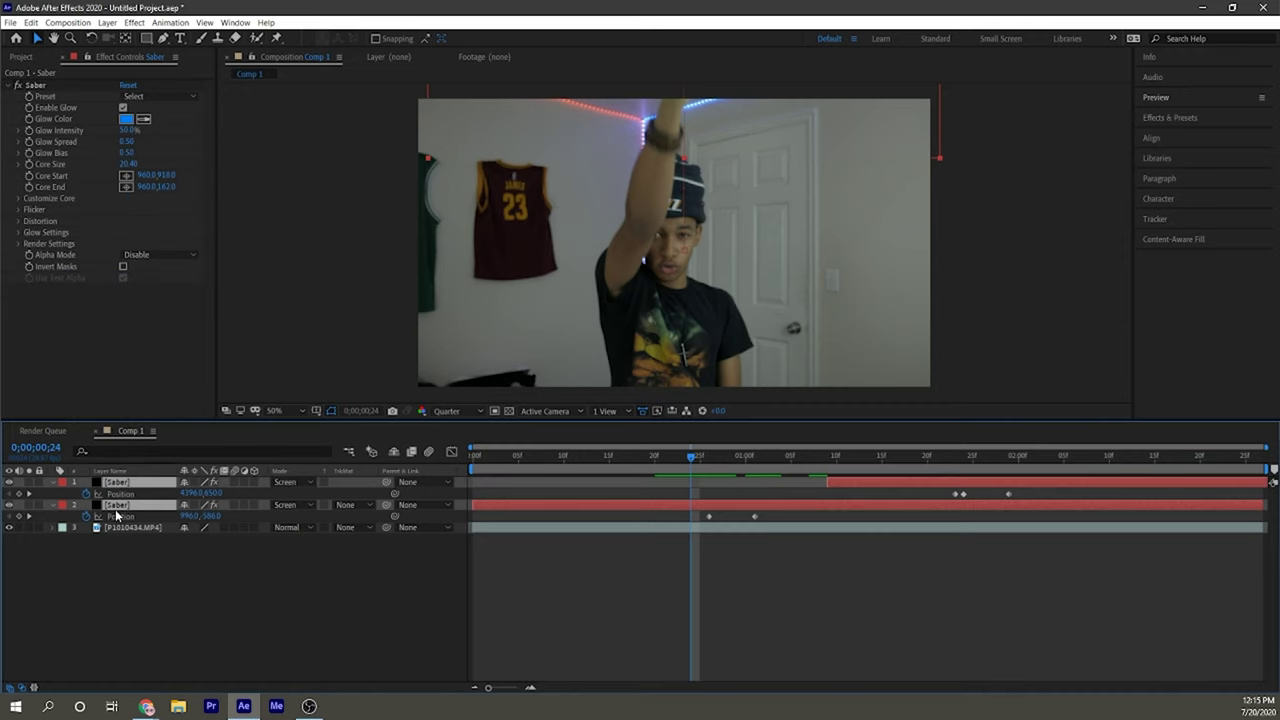
pyautogui.press('u')
pyautogui.click(153, 584)
pyautogui.rightClick(145, 590)
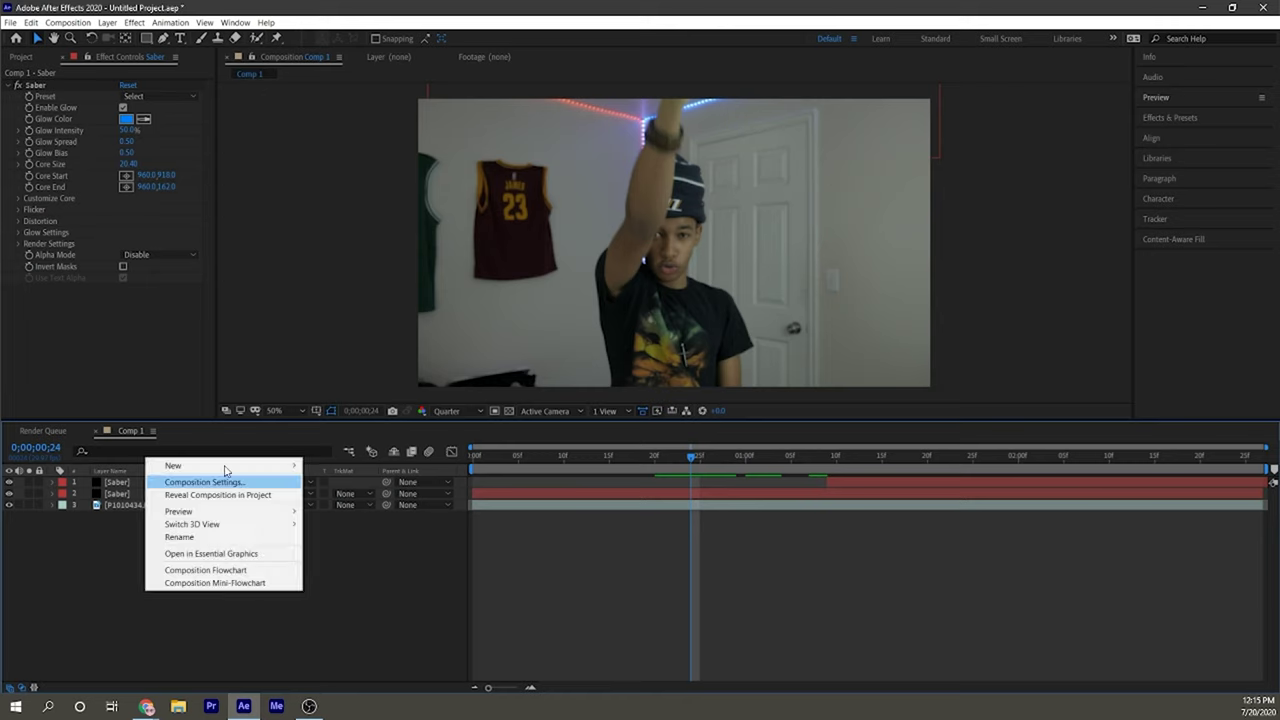
pyautogui.moveTo(211, 466)
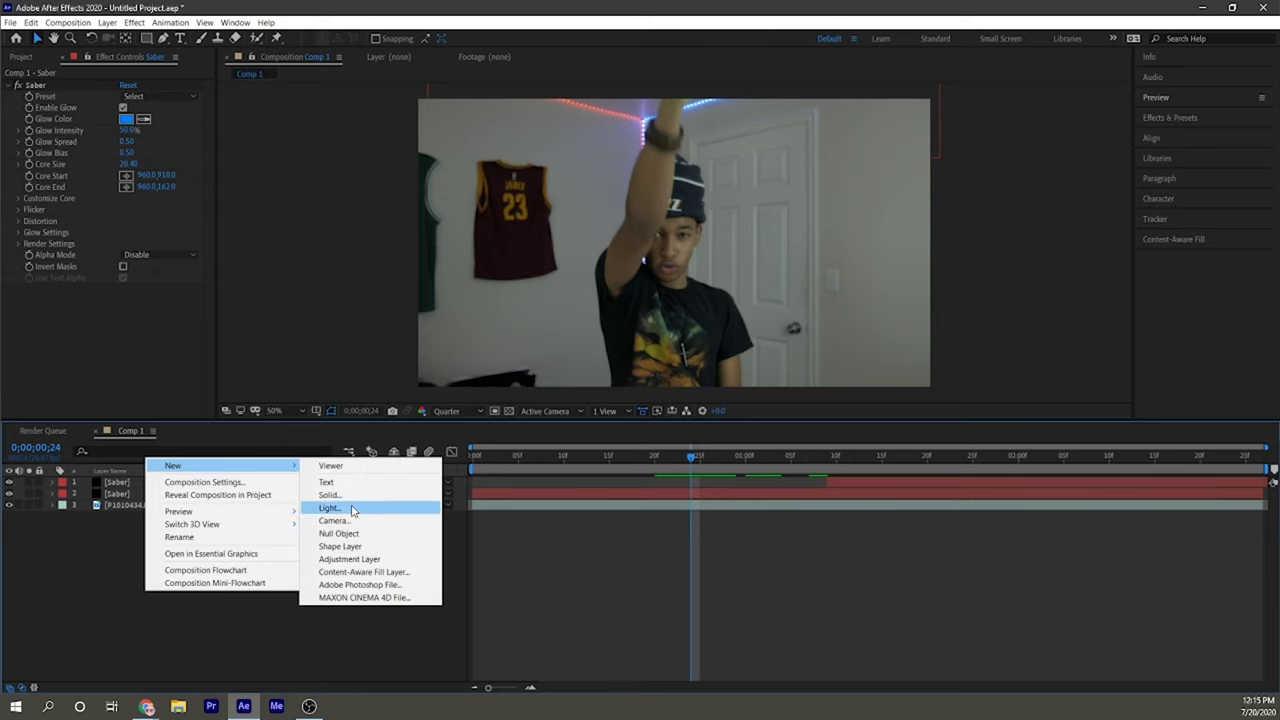
pyautogui.click(333, 494)
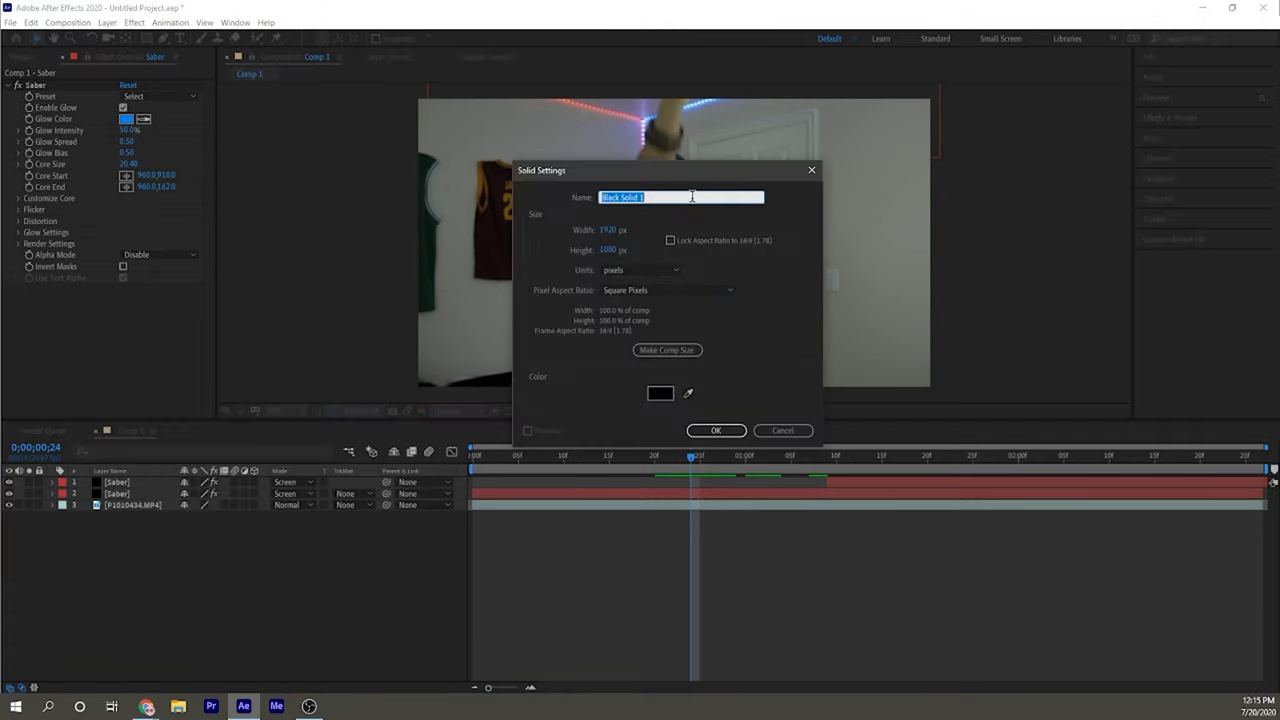
# Name the new solid 'Text', then add a white title text layer showing a name at 252 px
pyautogui.write('Text')
pyautogui.press('Return')
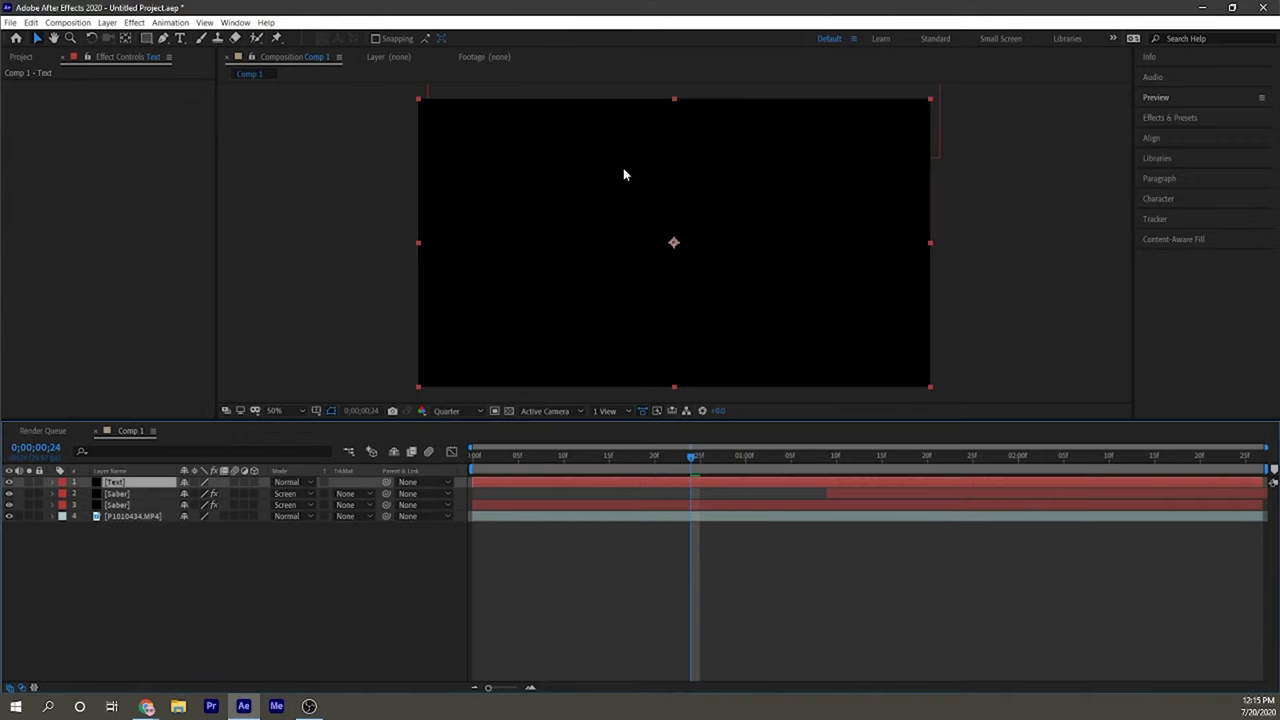
pyautogui.click(182, 38)
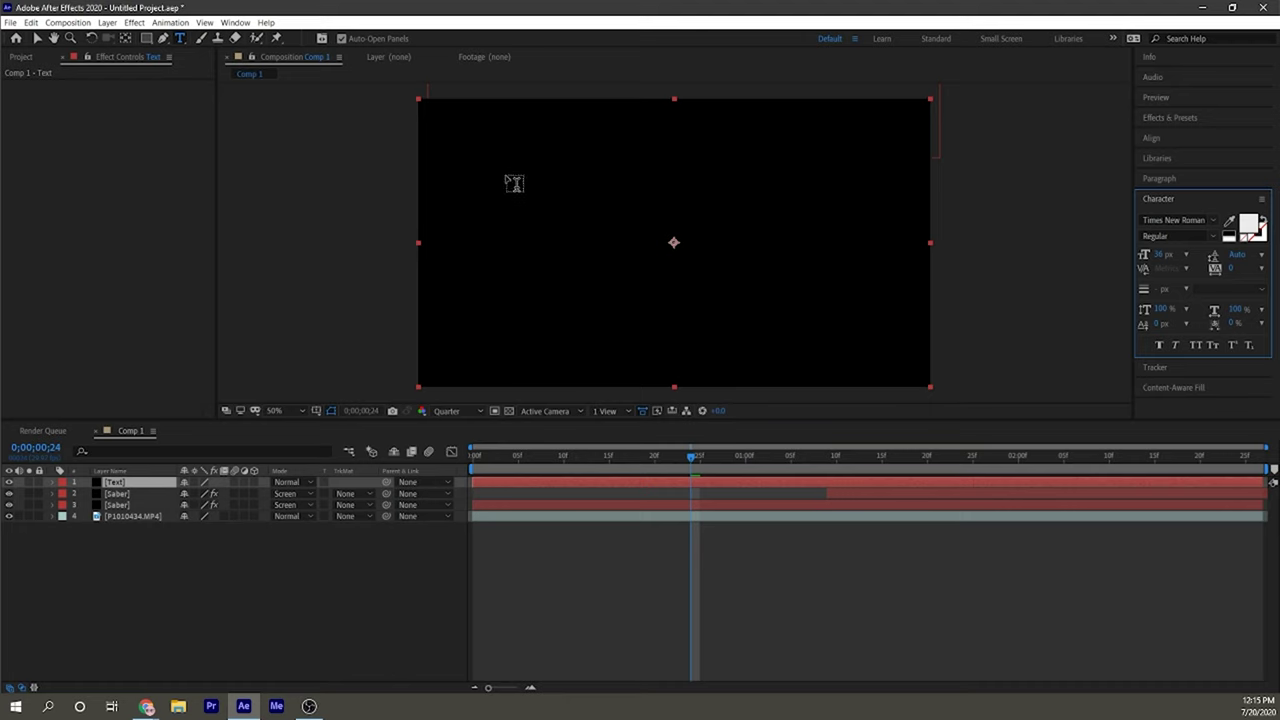
pyautogui.moveTo(506, 177); pyautogui.dragTo(878, 308)
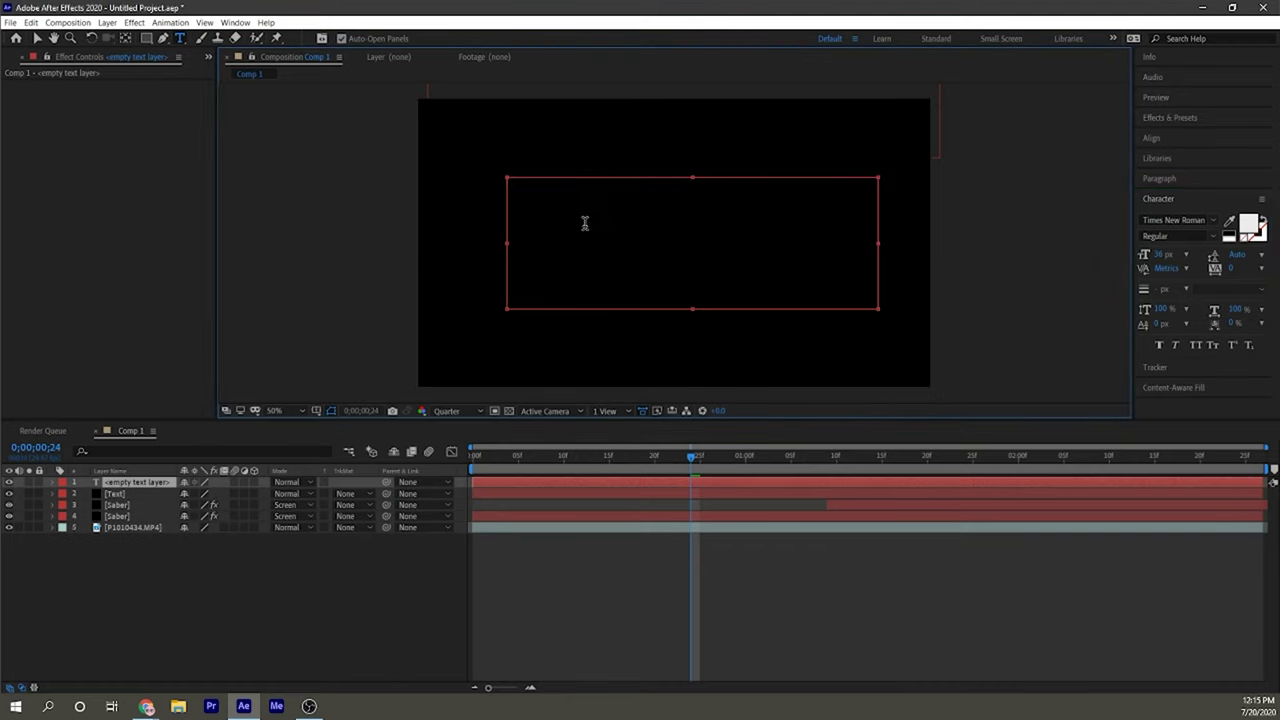
pyautogui.write('Zay')
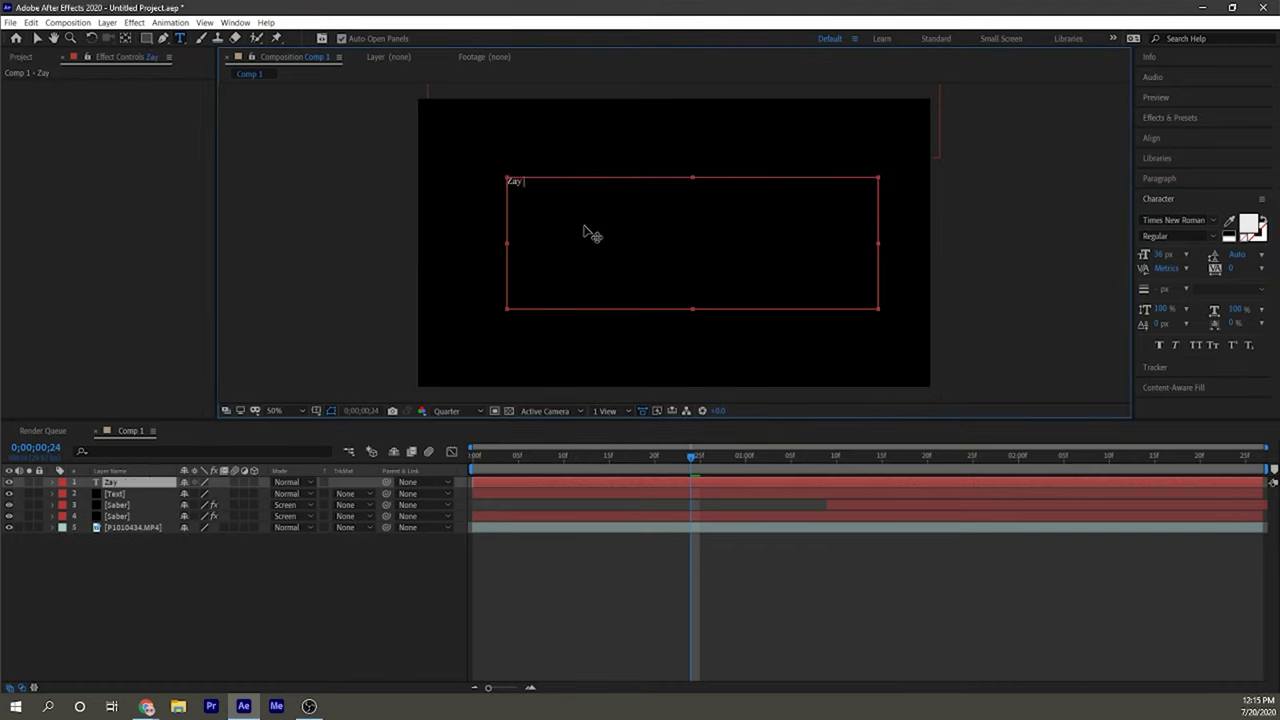
pyautogui.write(' Jay')
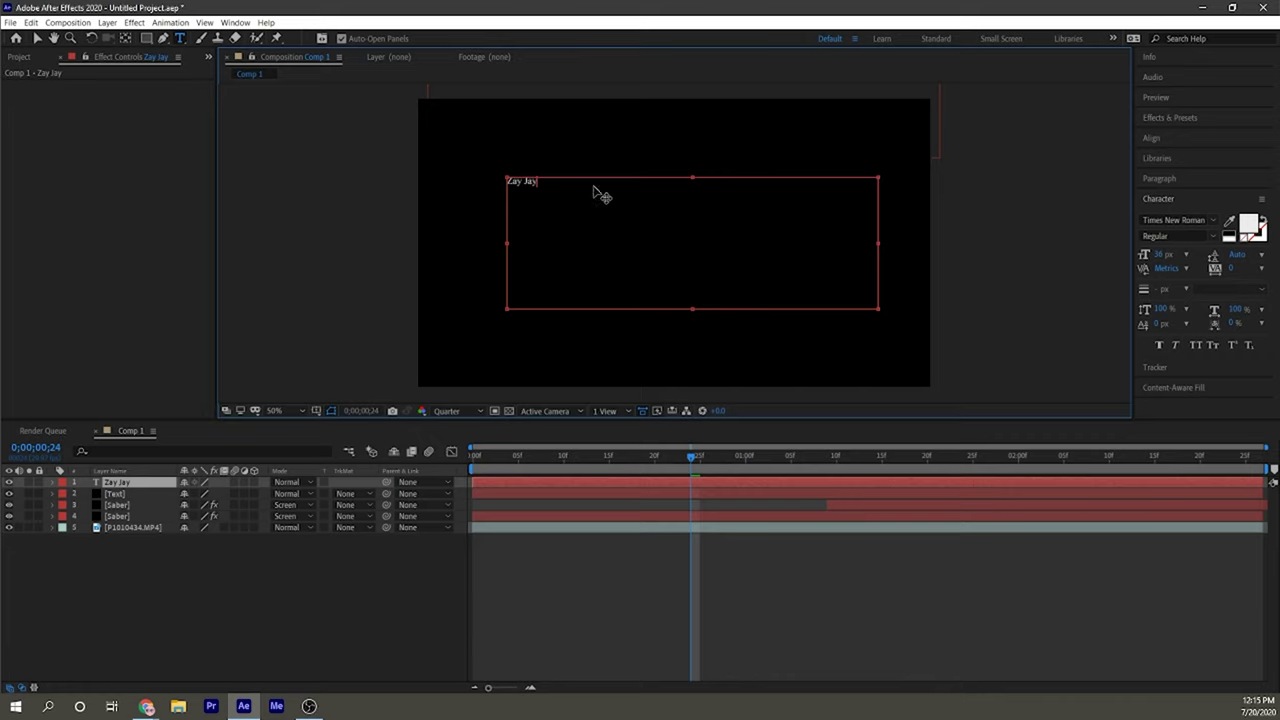
pyautogui.hotkey('ctrl', 'a')
pyautogui.moveTo(1160, 254); pyautogui.dragTo(1275, 250)
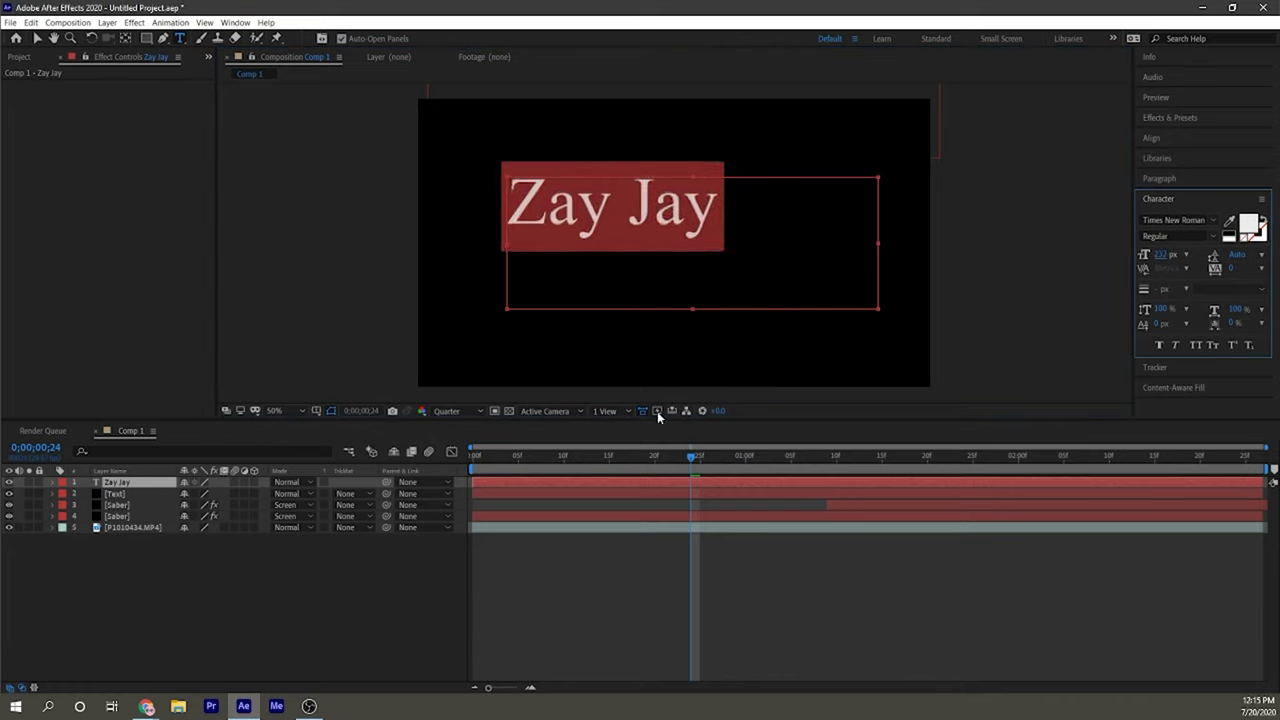
pyautogui.click(166, 583)
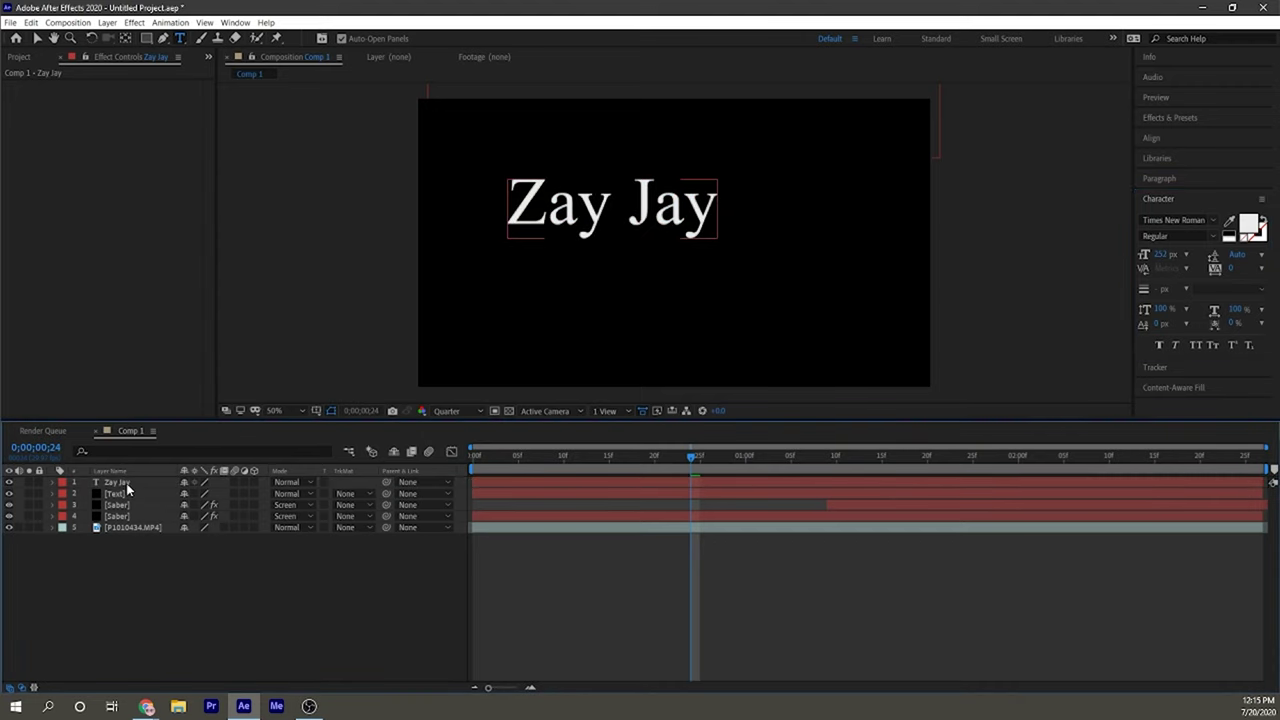
pyautogui.click(127, 485)
# Apply the Saber effect to the [Text] solid and set its blending Mode to Screen
pyautogui.click(116, 496)
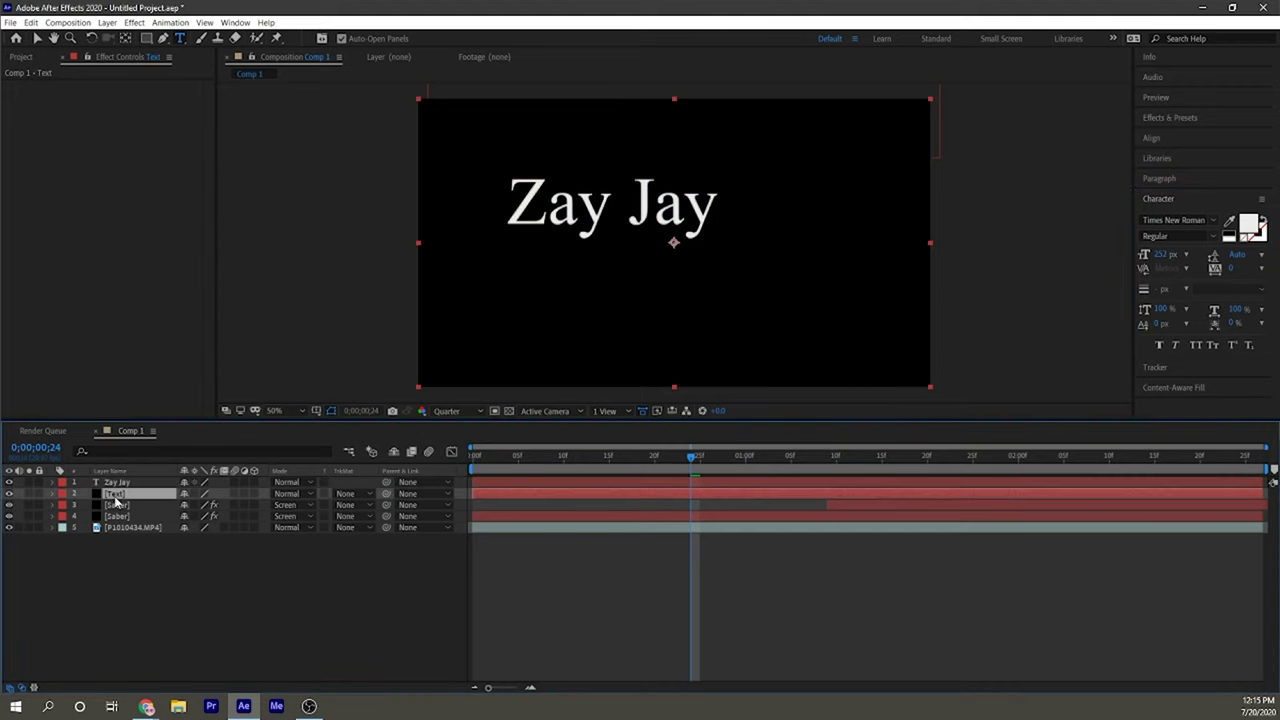
pyautogui.click(1170, 117)
pyautogui.moveTo(1179, 160); pyautogui.dragTo(116, 496)
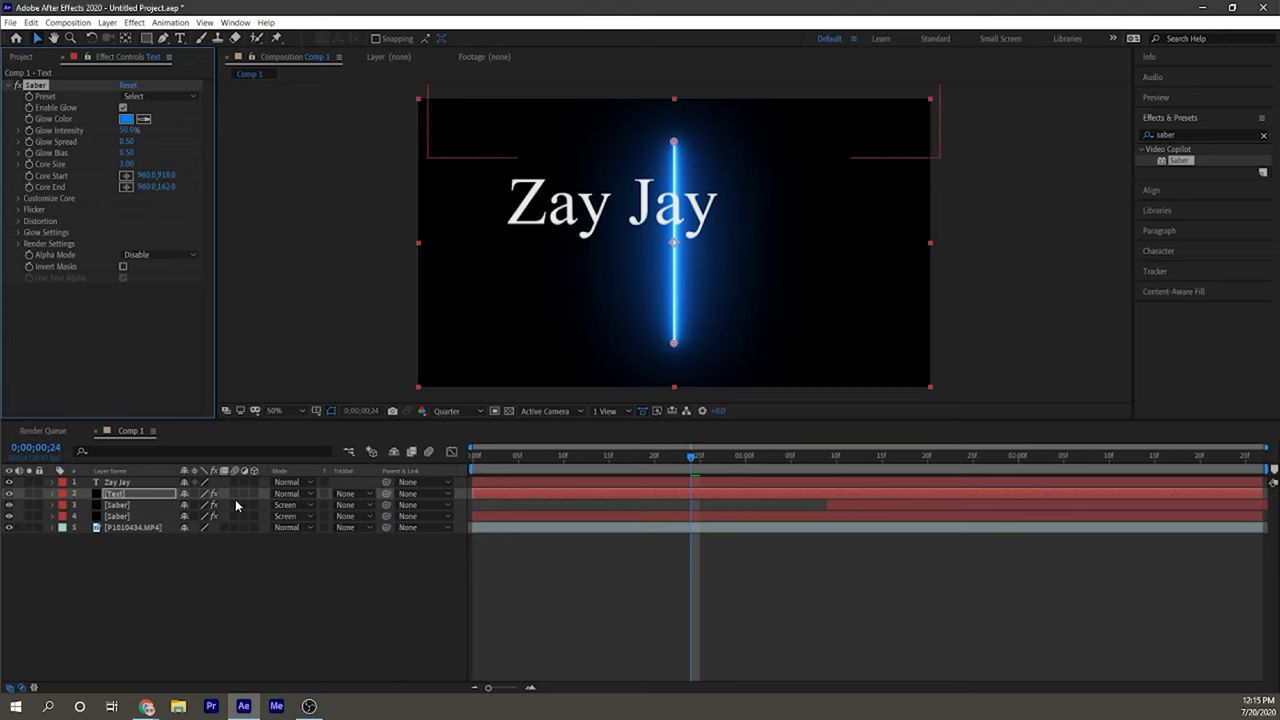
pyautogui.click(305, 493)
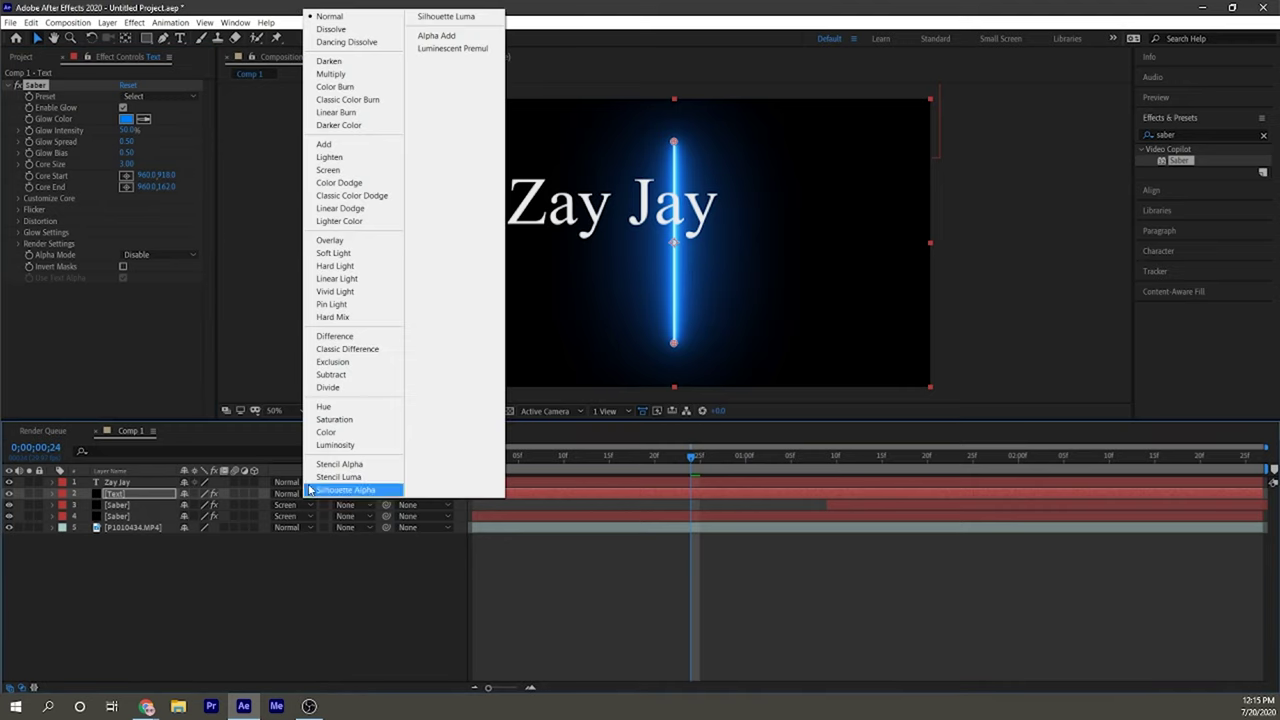
pyautogui.click(333, 171)
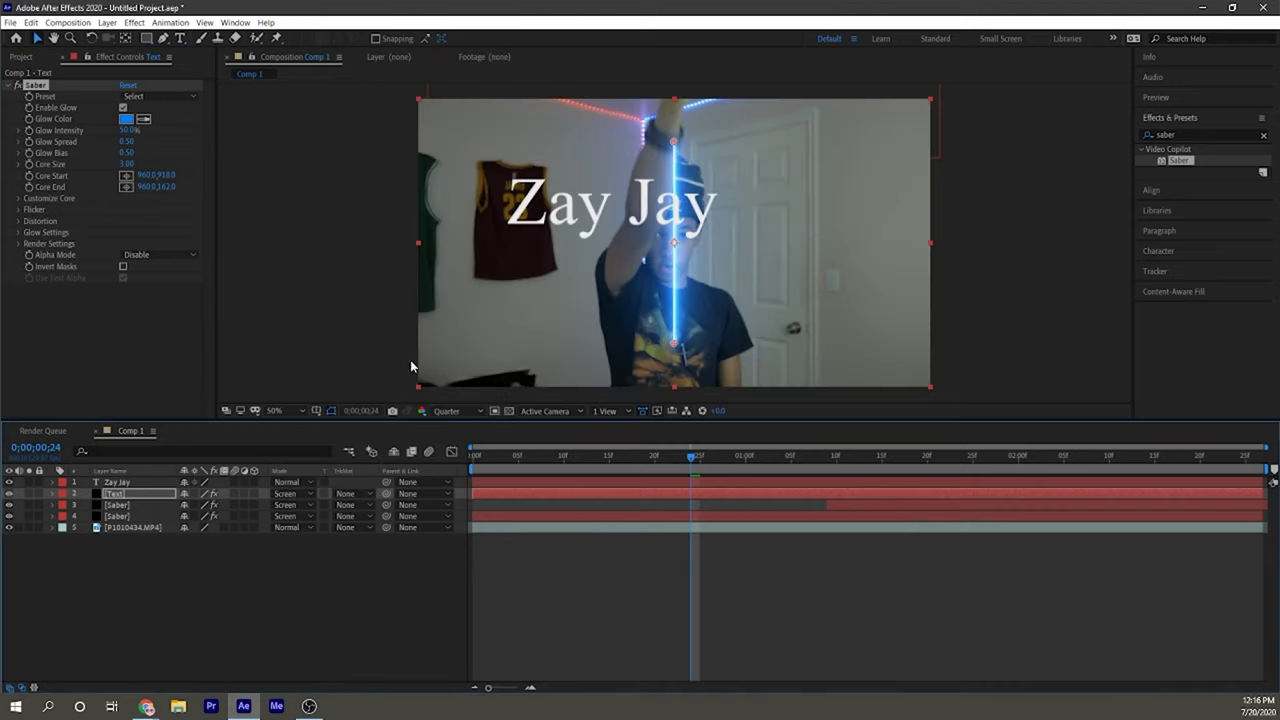
pyautogui.click(19, 198)
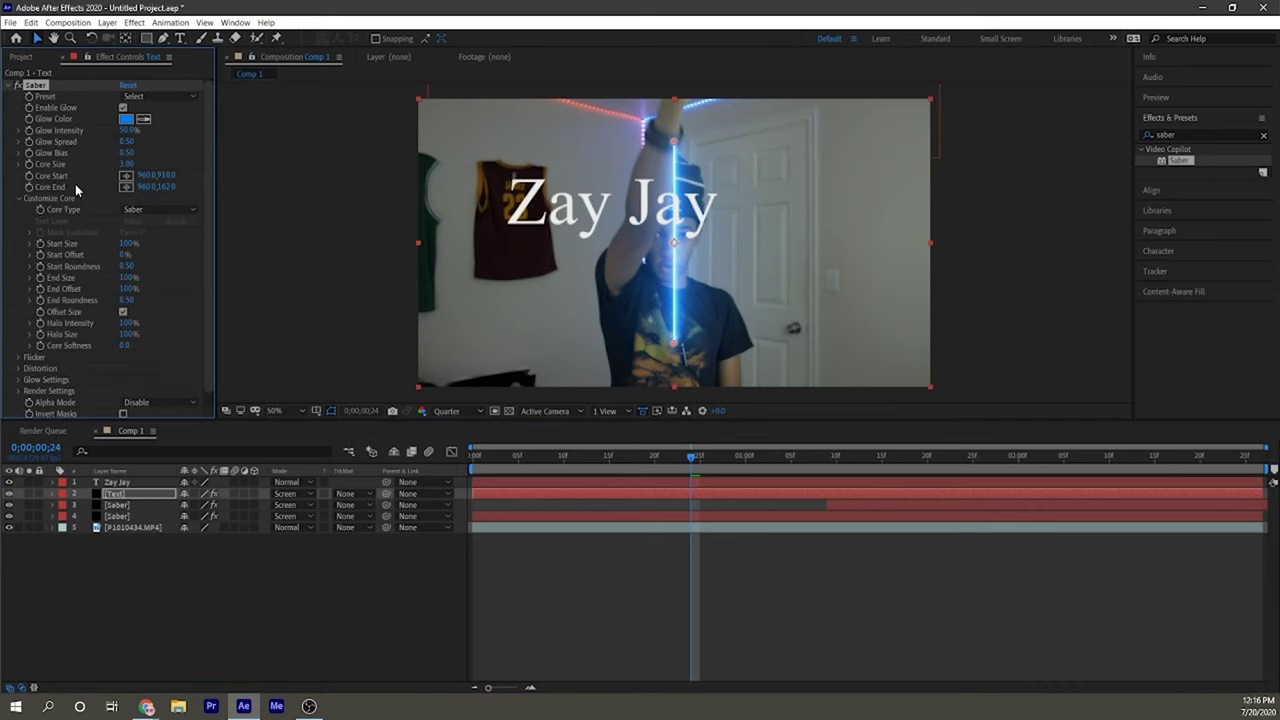
# Set Saber's Core Type to Text Layer and select the title layer for it to trace
pyautogui.click(142, 210)
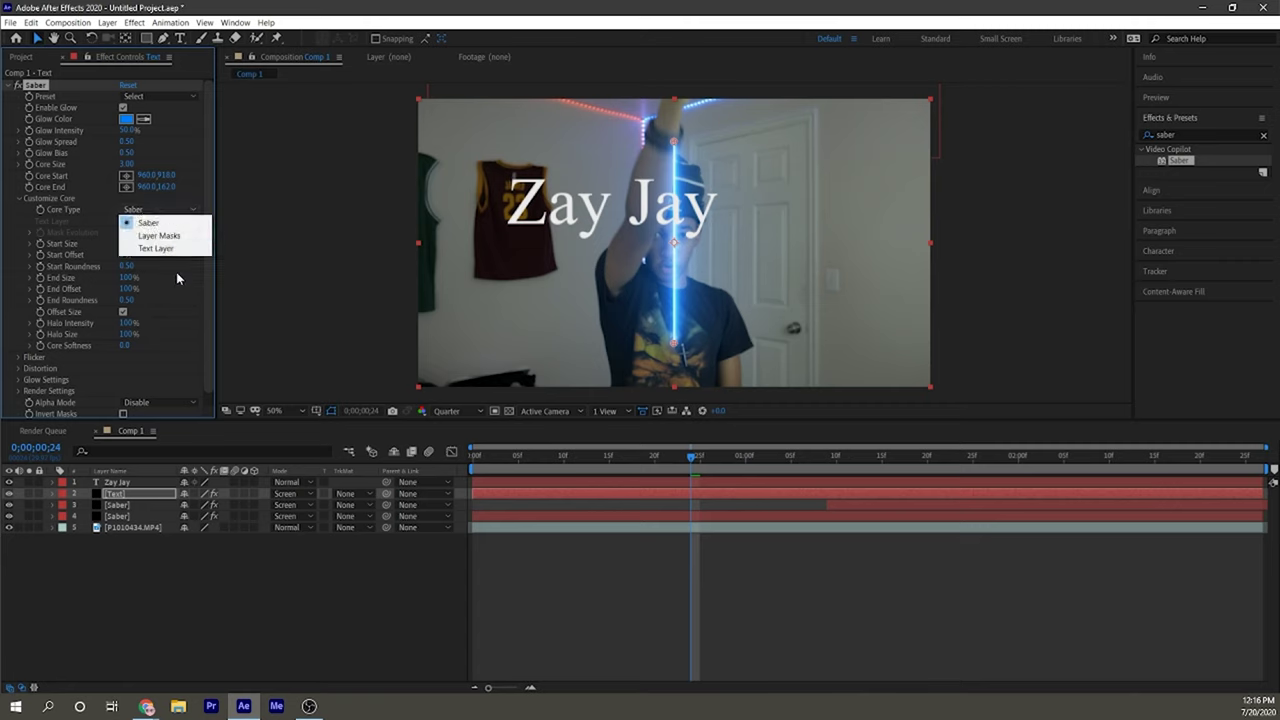
pyautogui.click(164, 249)
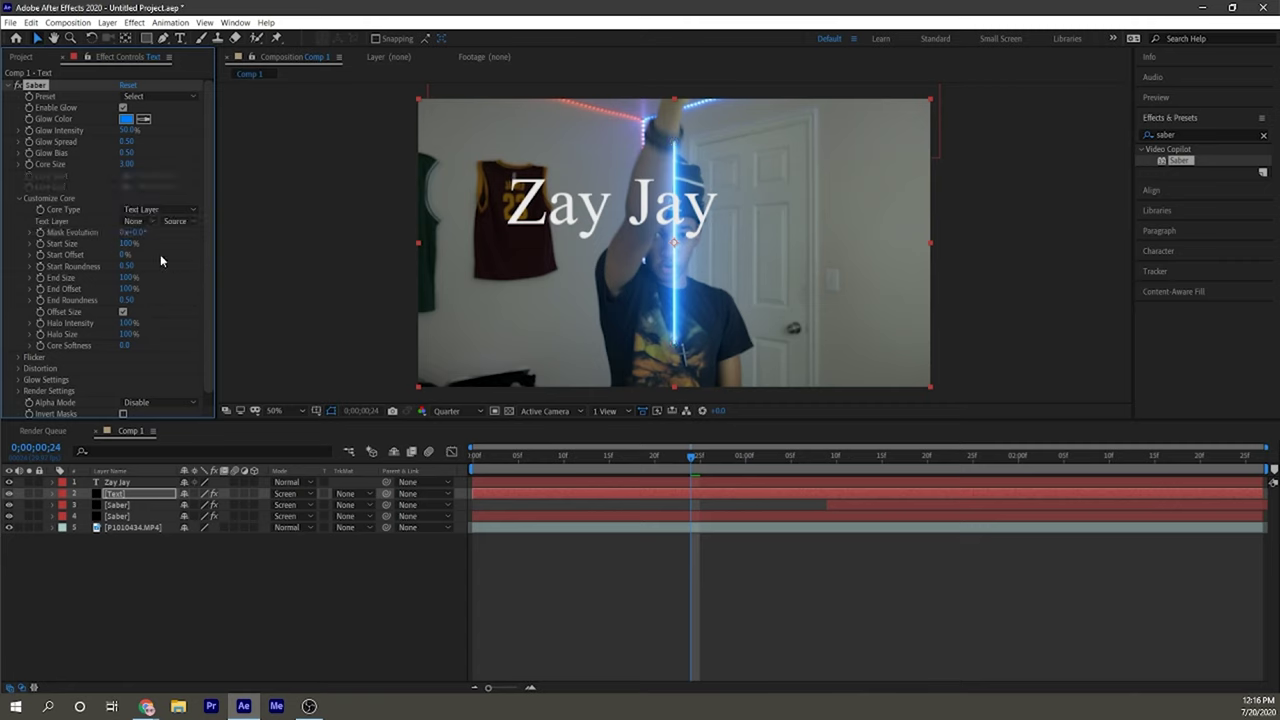
pyautogui.click(138, 221)
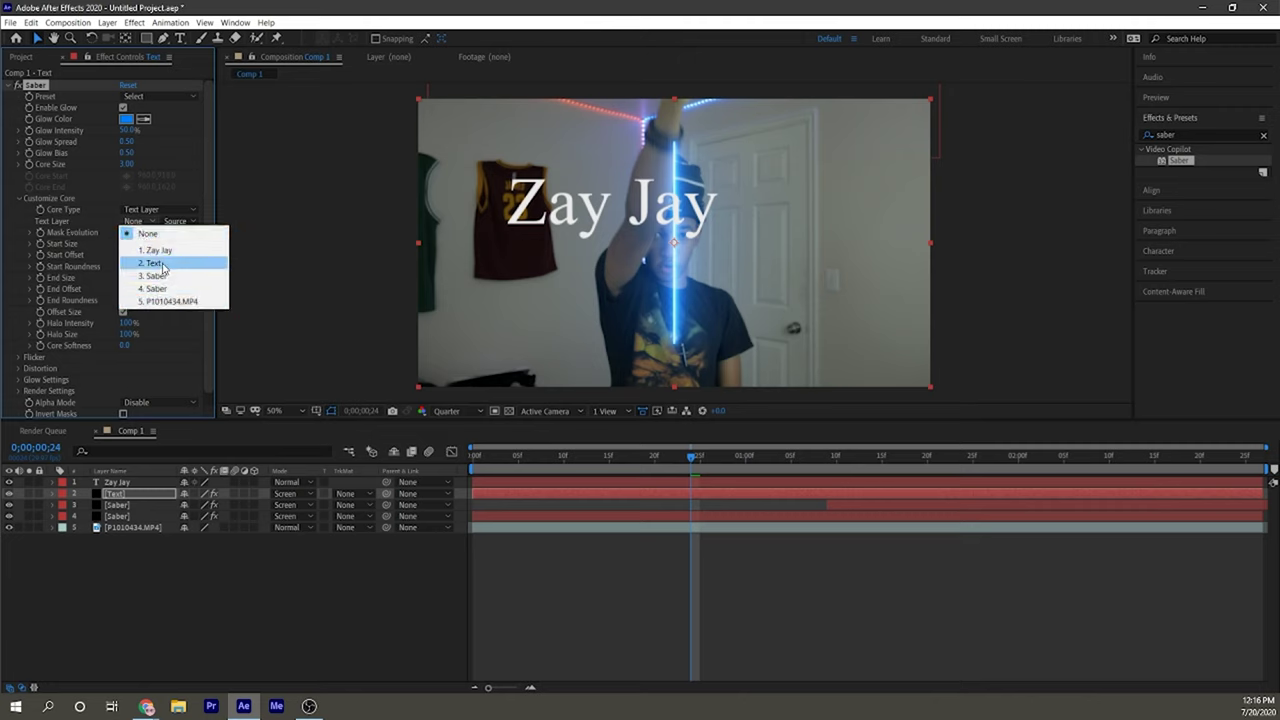
pyautogui.click(160, 250)
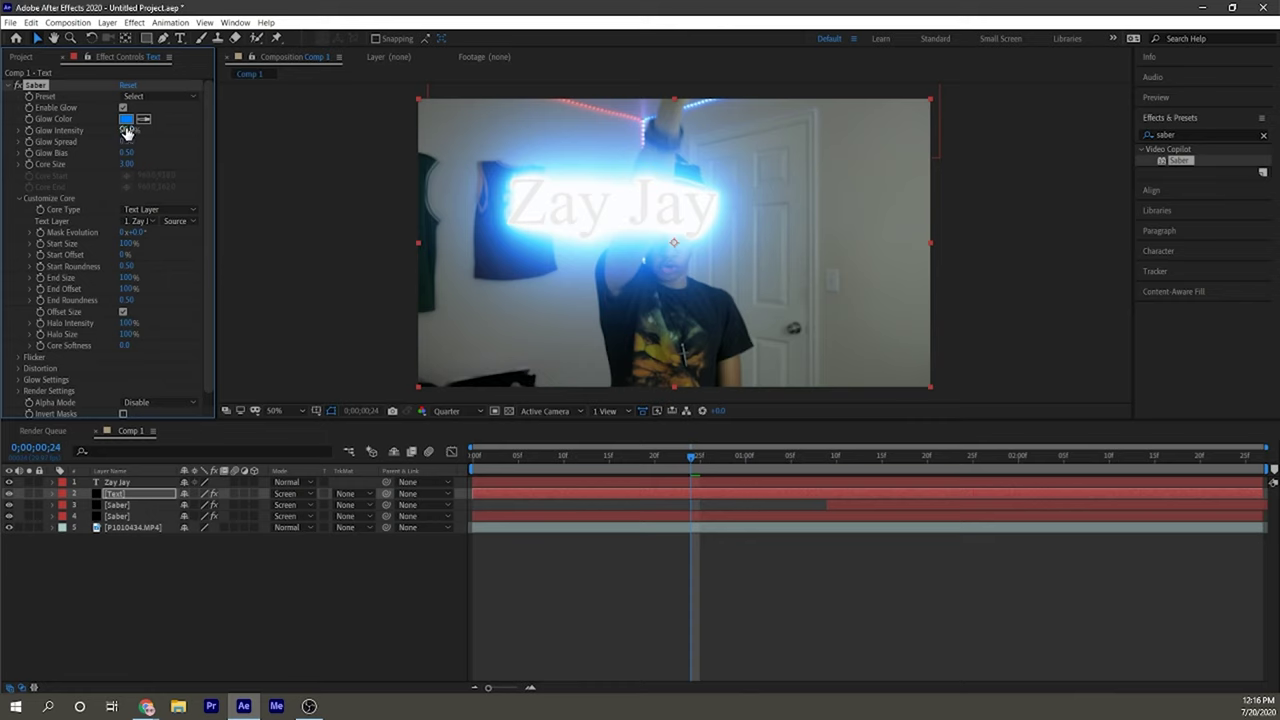
# Lower the glow intensity, try the Electric and Inferno presets, then settle on Neon
pyautogui.moveTo(126, 133); pyautogui.dragTo(99, 141)
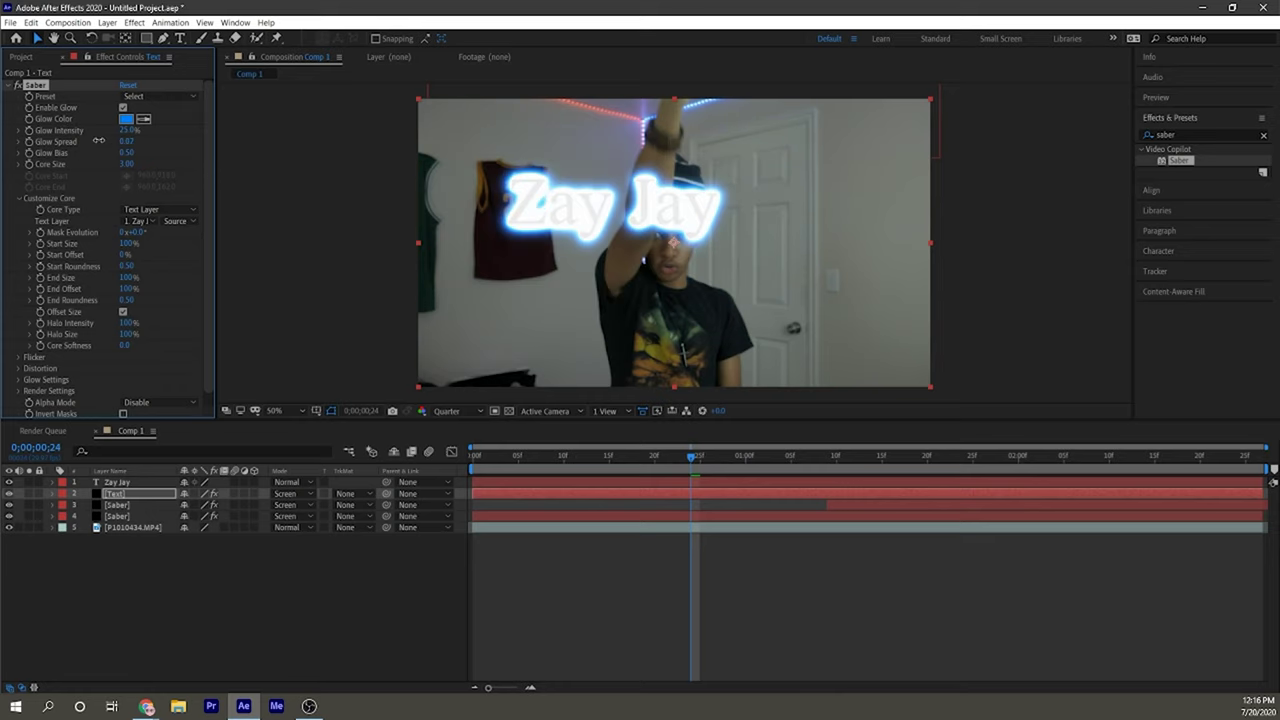
pyautogui.click(140, 101)
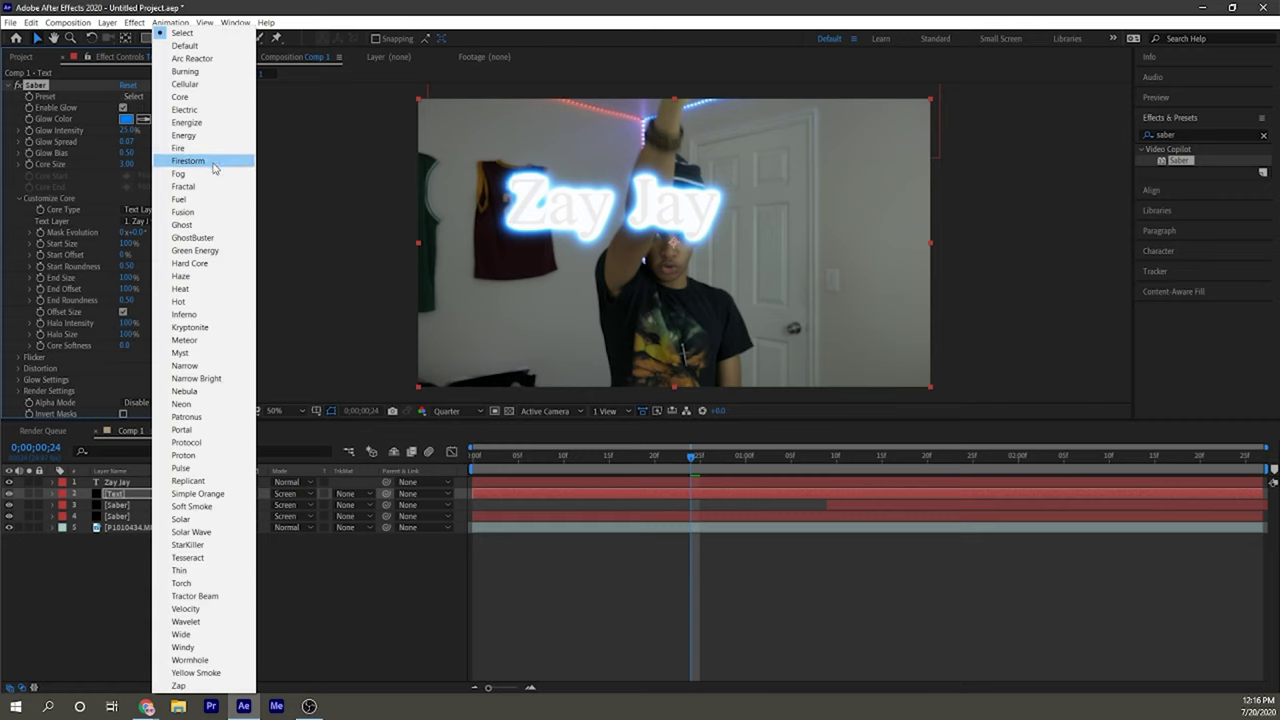
pyautogui.click(189, 110)
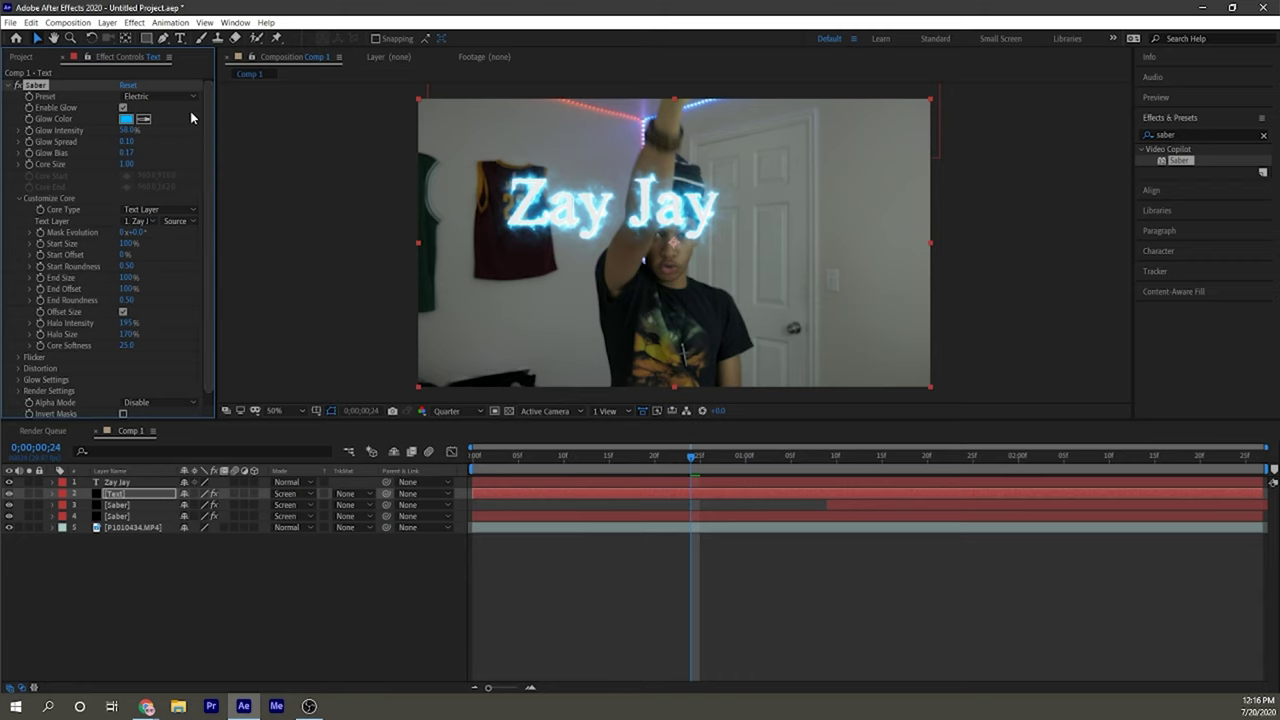
pyautogui.click(185, 96)
pyautogui.click(200, 314)
pyautogui.click(185, 96)
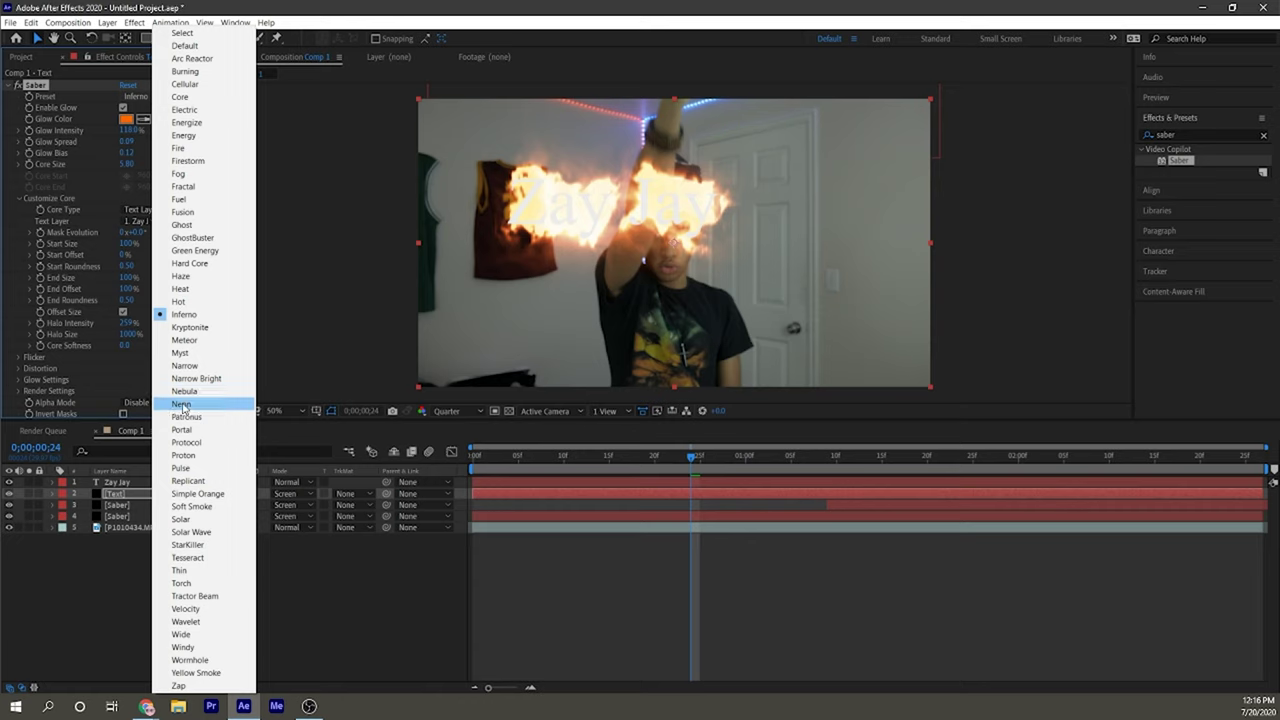
pyautogui.click(183, 405)
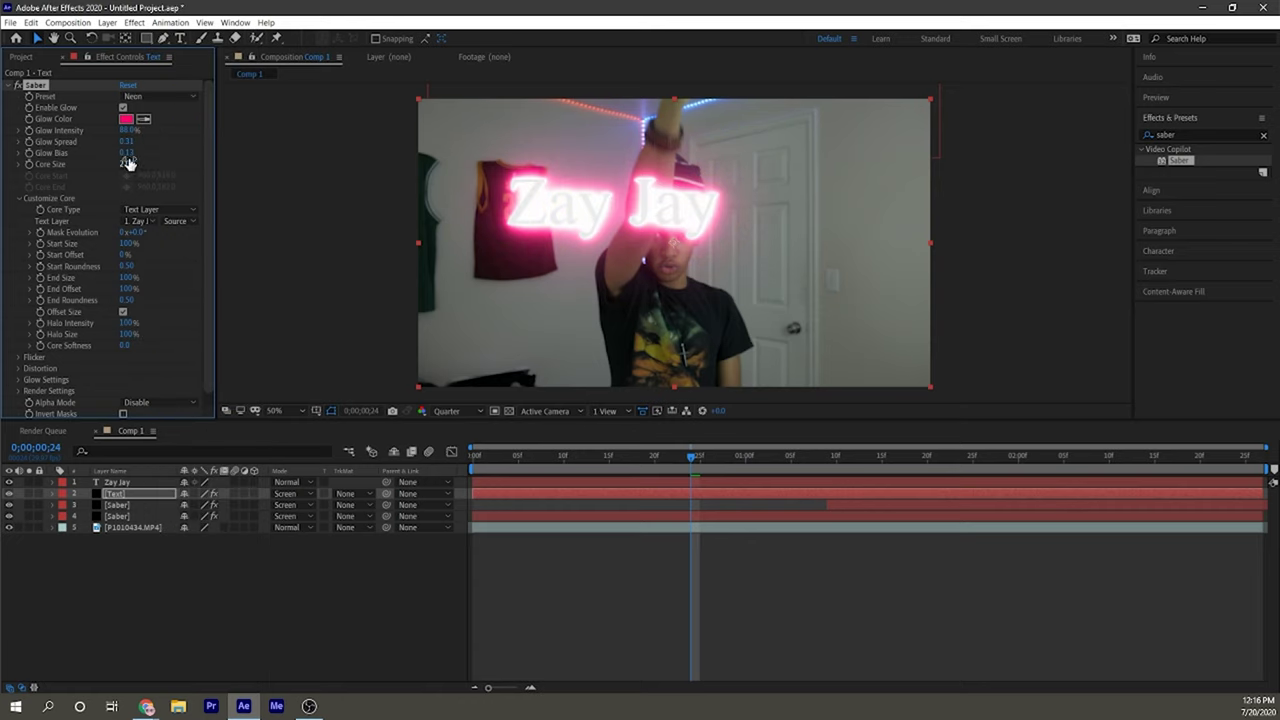
# Hide the title text layer, set Glow Intensity to 34% and Glow Bias to 0.26, then return to start
pyautogui.click(9, 483)
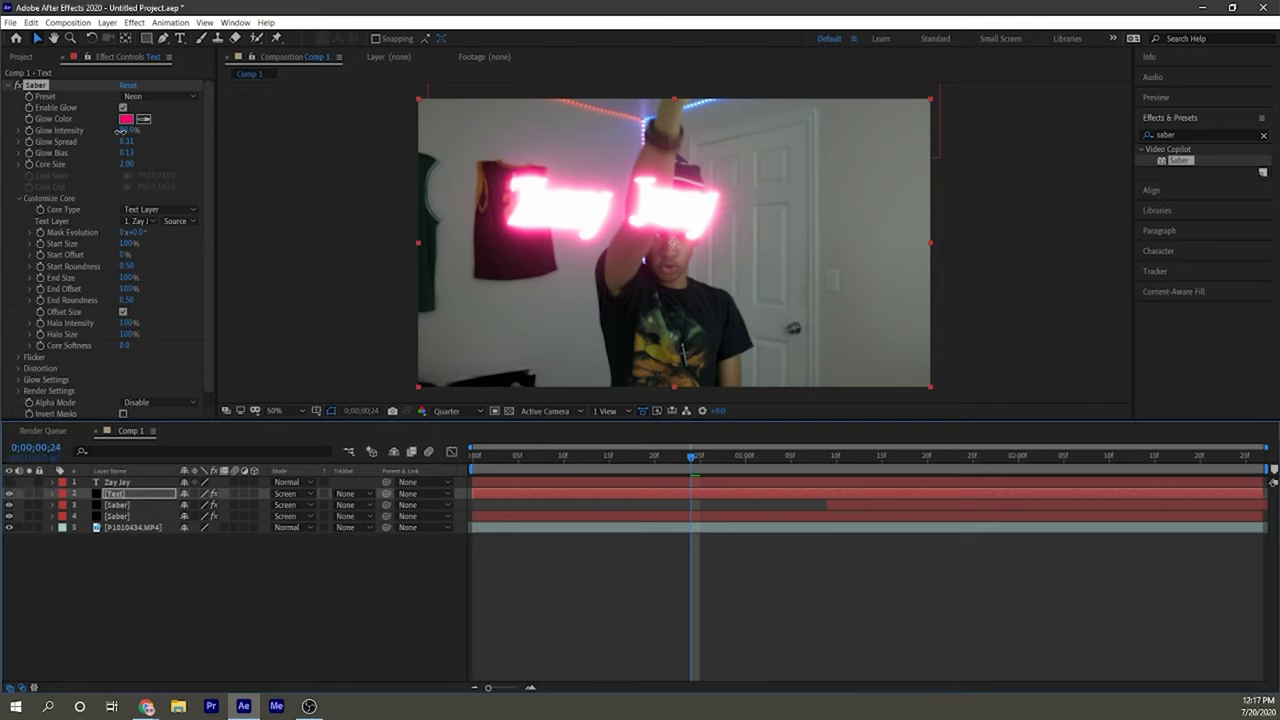
pyautogui.moveTo(127, 131); pyautogui.dragTo(93, 135)
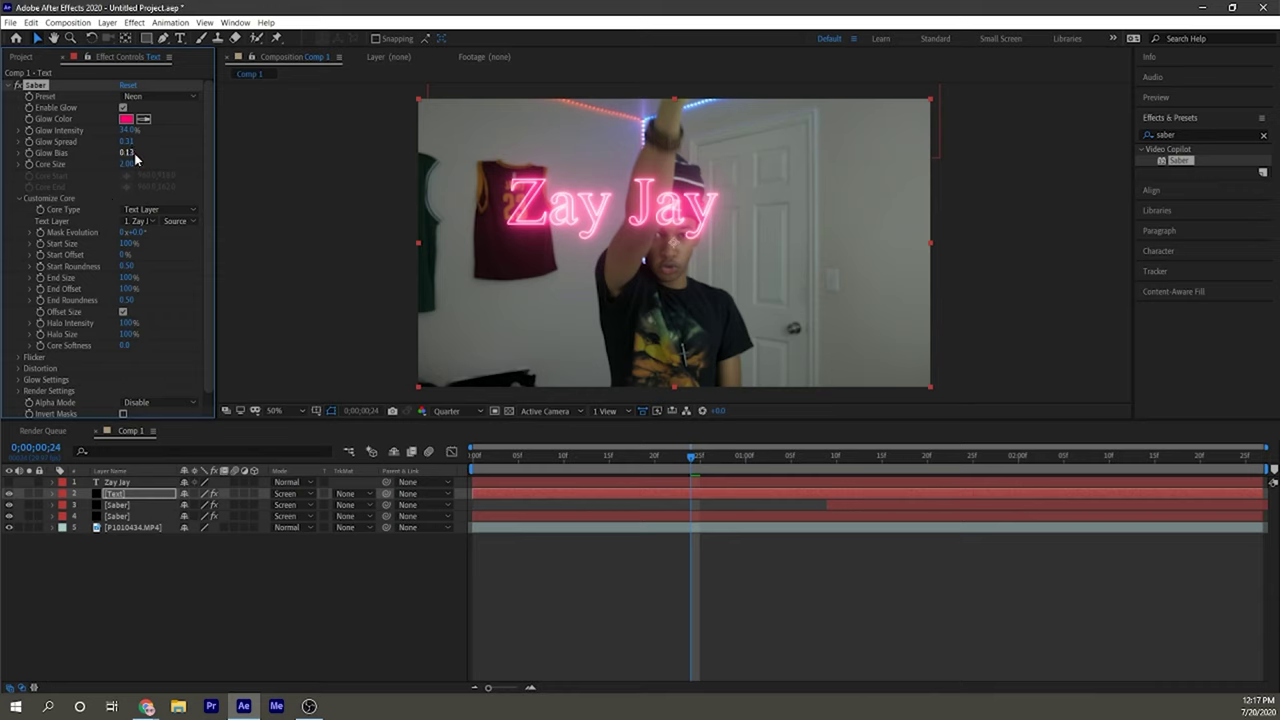
pyautogui.moveTo(126, 152)
pyautogui.mouseDown()
pyautogui.moveTo(140, 153)
pyautogui.moveTo(124, 162)
pyautogui.mouseUp()
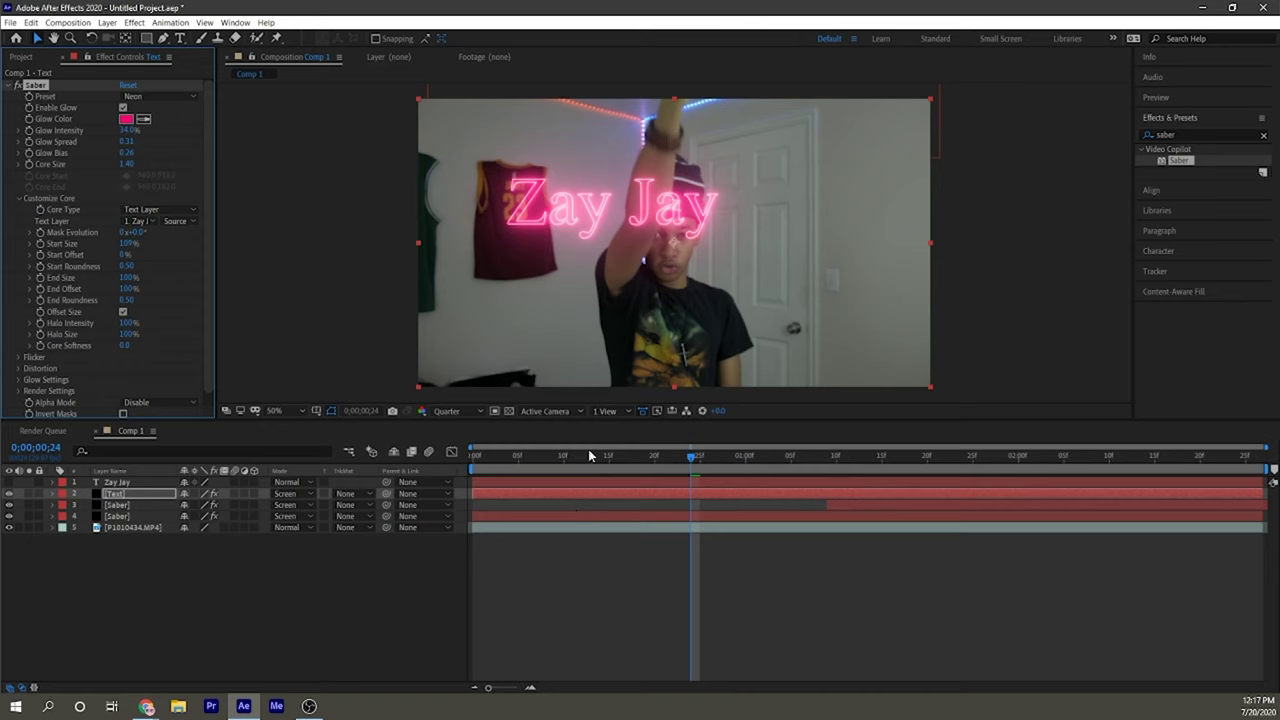
pyautogui.press('Home')
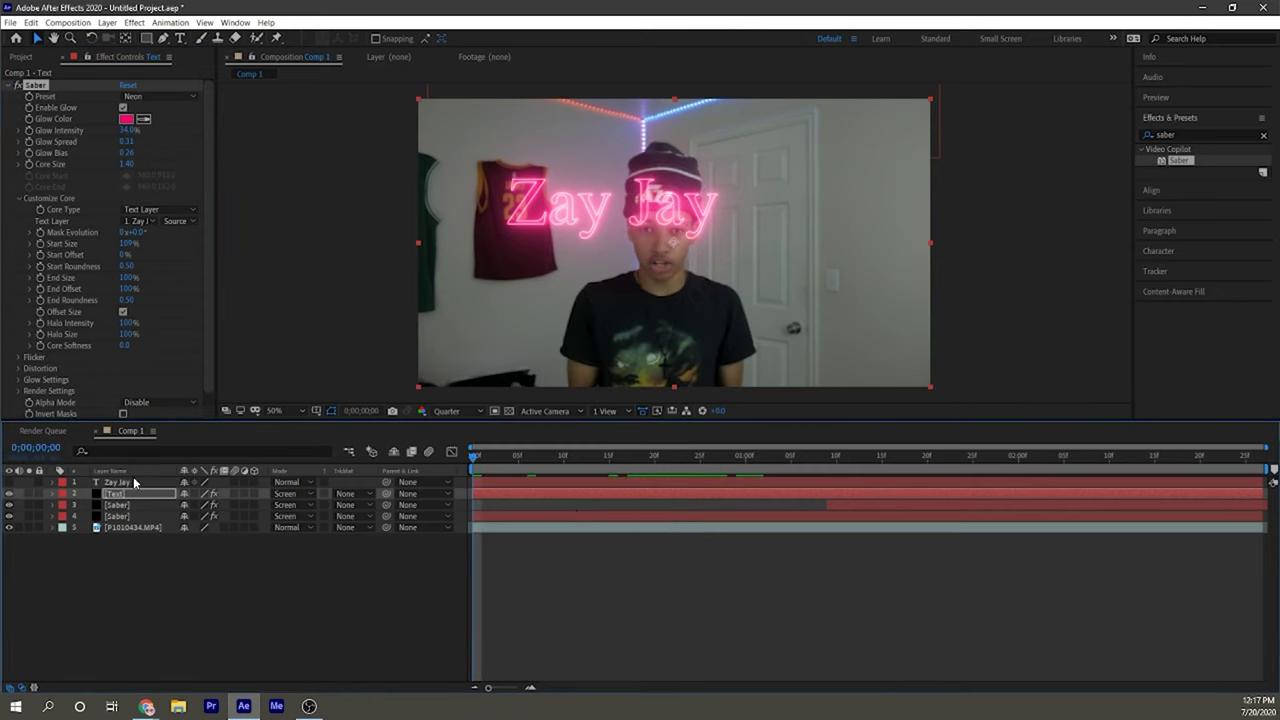
# Delete the title text layer and the Text solid
pyautogui.click(137, 483)
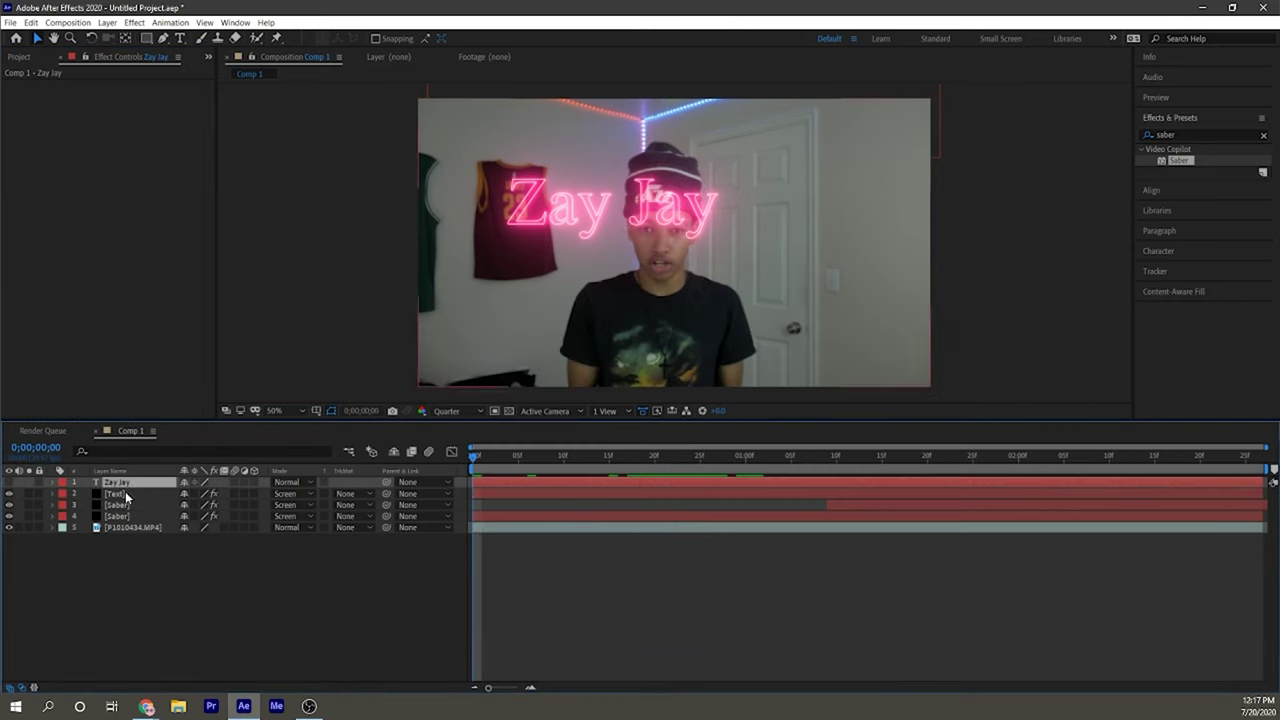
pyautogui.keyDown('ctrl'); pyautogui.click(126, 494); pyautogui.keyUp('ctrl')
pyautogui.press('Delete')
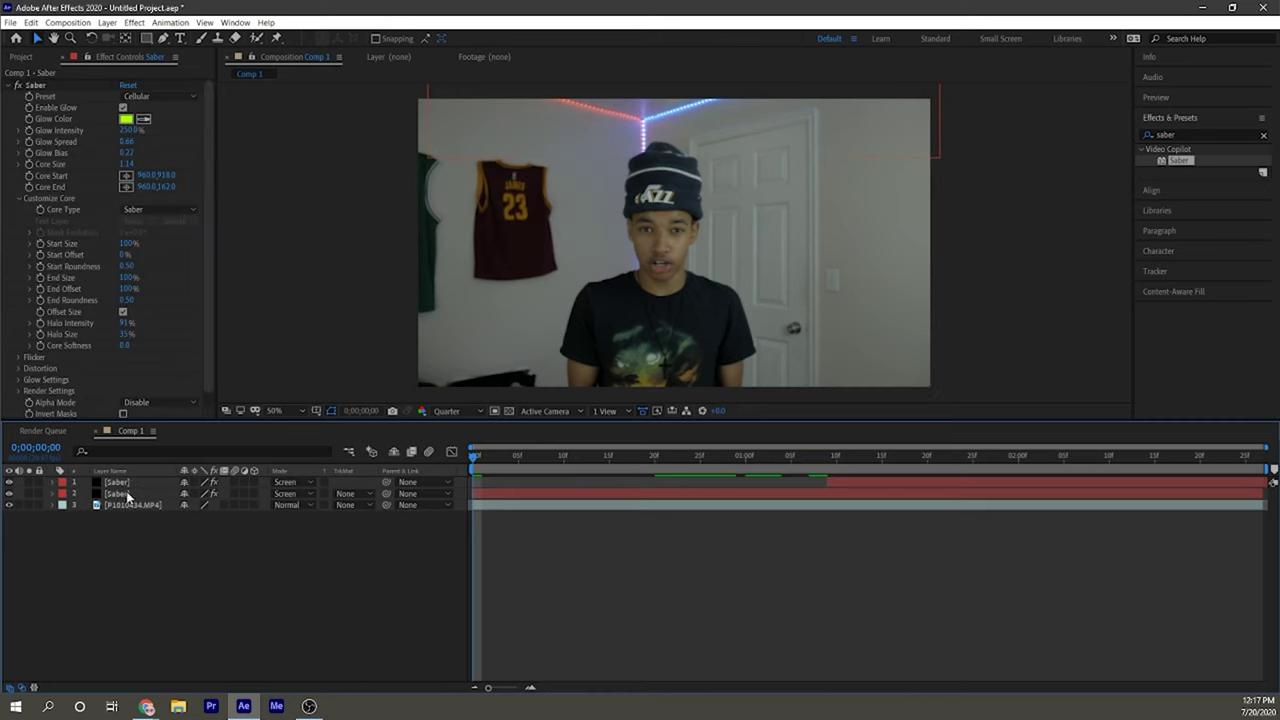
# Apply easy ease to the second Saber's two Position keyframes and preview from frame 24
pyautogui.moveTo(507, 463); pyautogui.dragTo(664, 460)
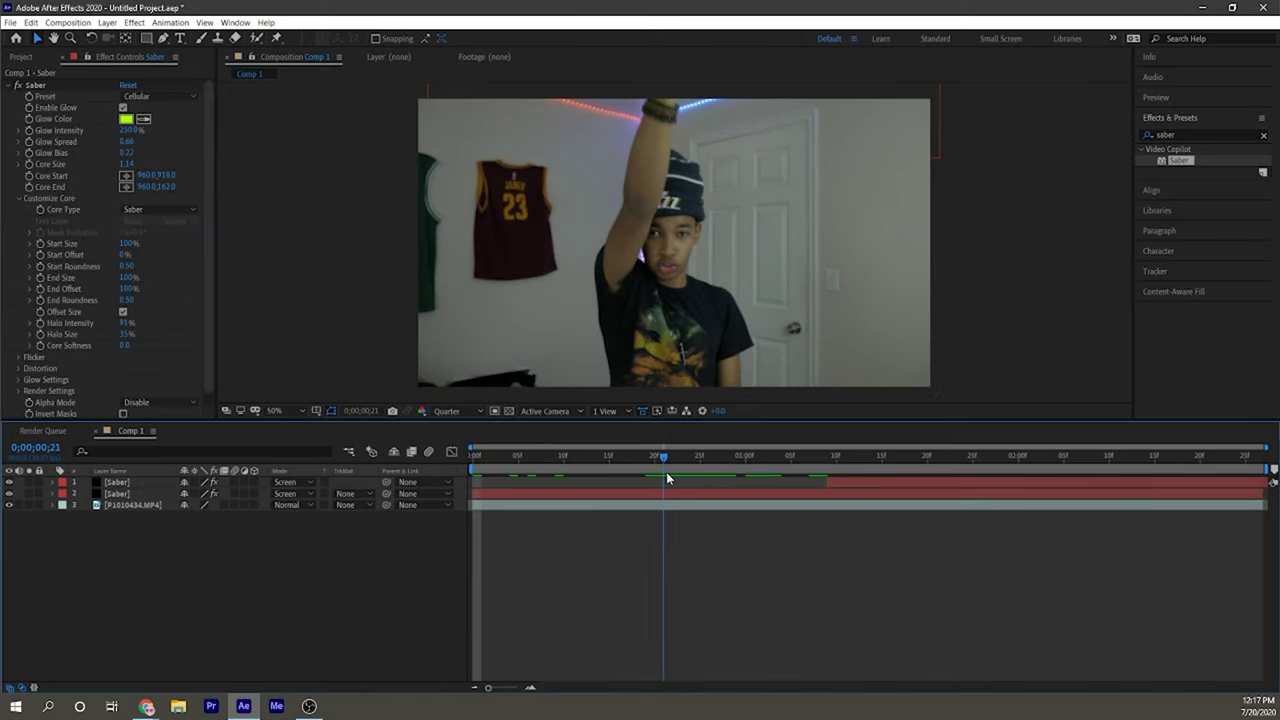
pyautogui.click(126, 494)
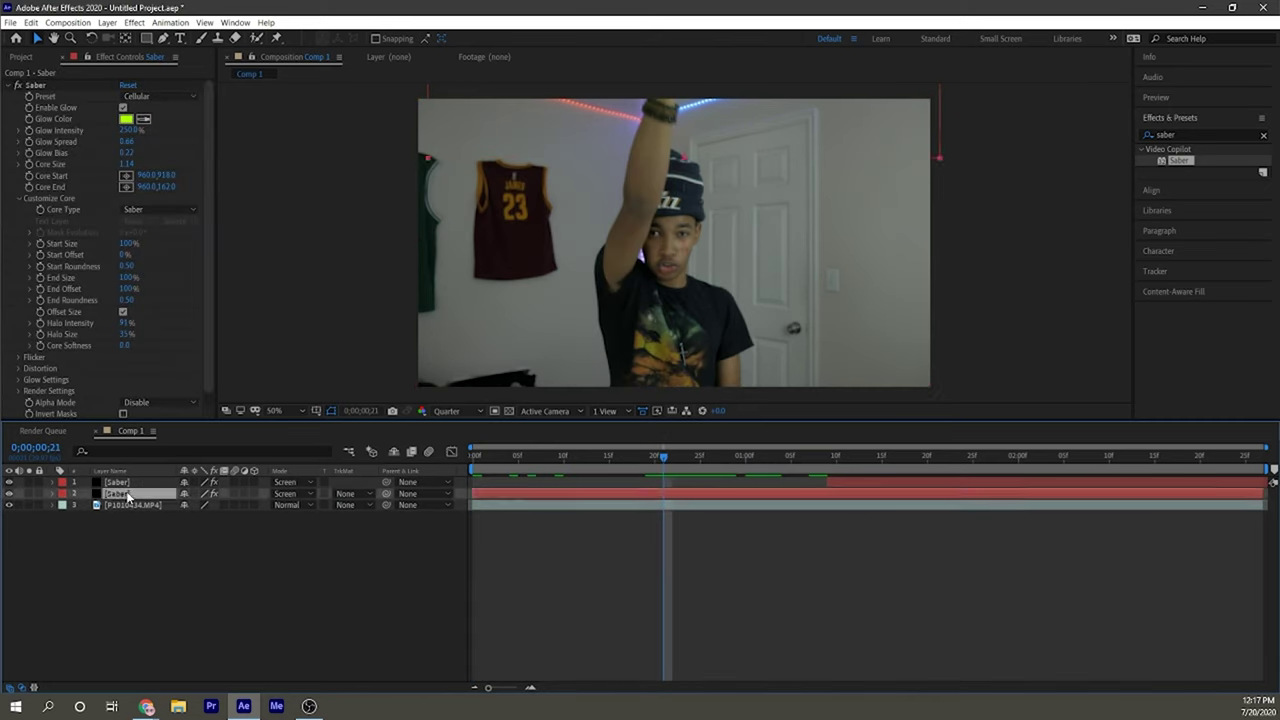
pyautogui.press('p')
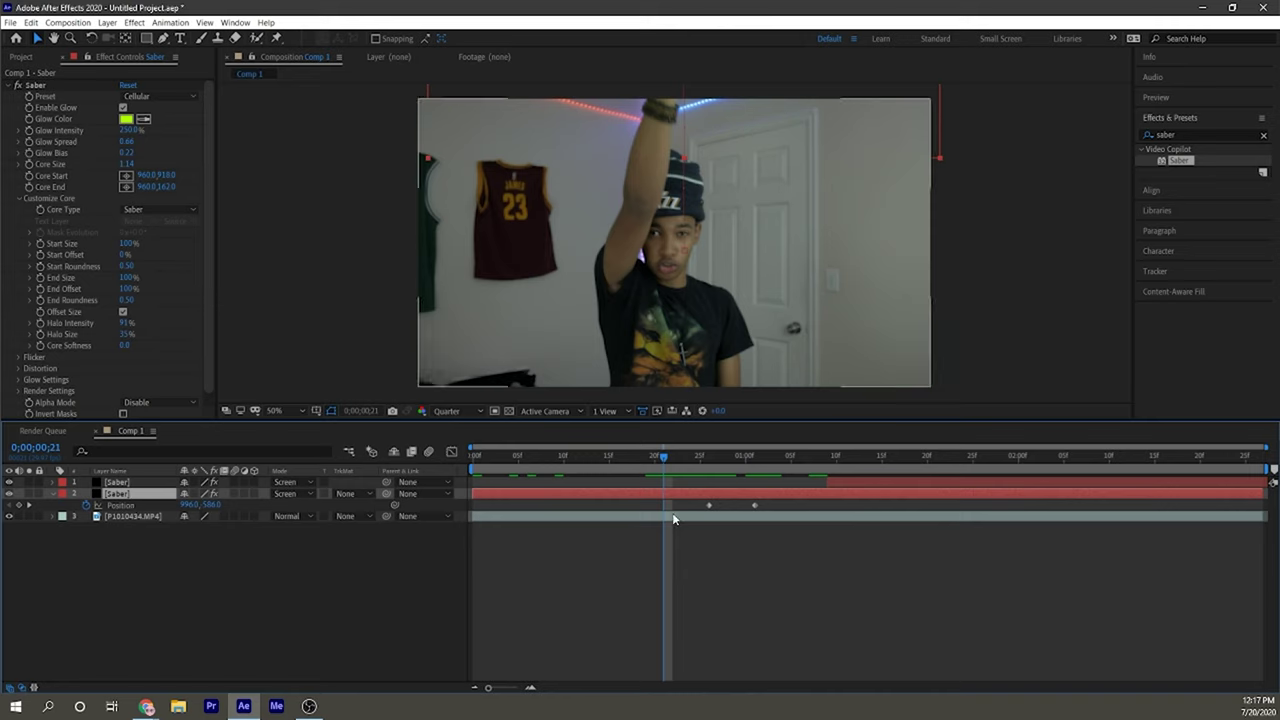
pyautogui.moveTo(688, 506); pyautogui.dragTo(791, 498)
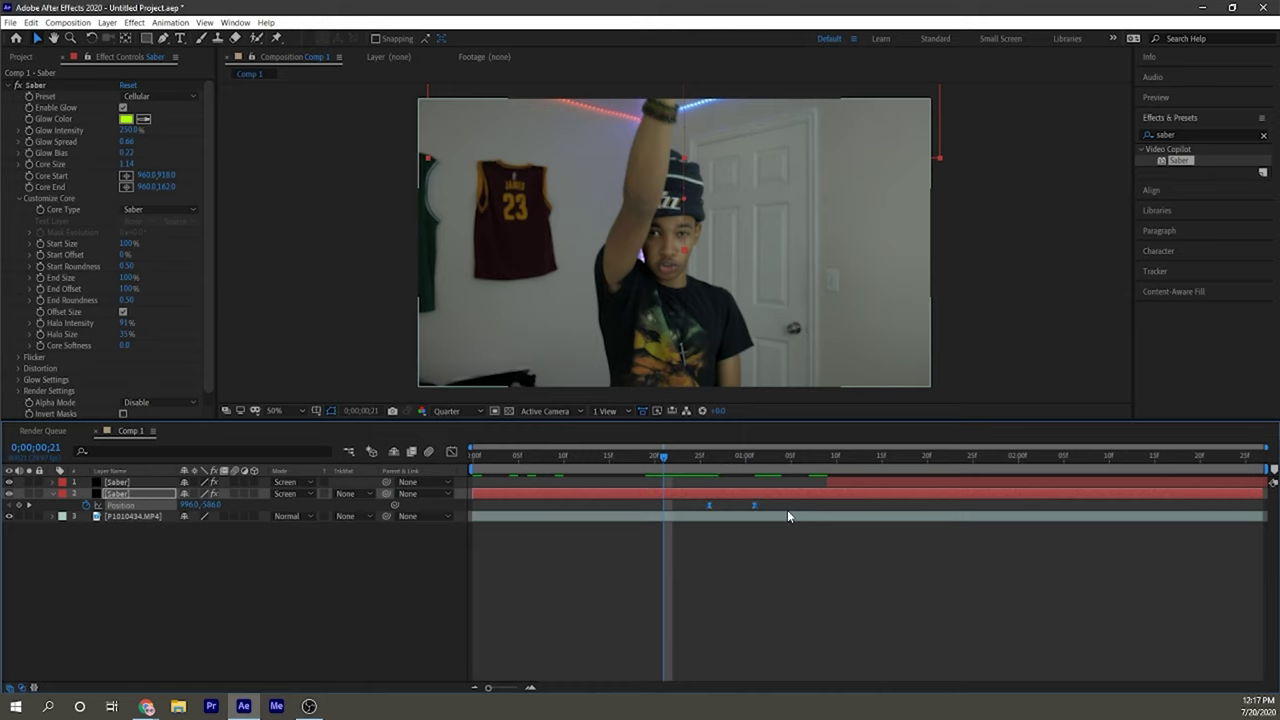
pyautogui.press('F9')
pyautogui.click(605, 572)
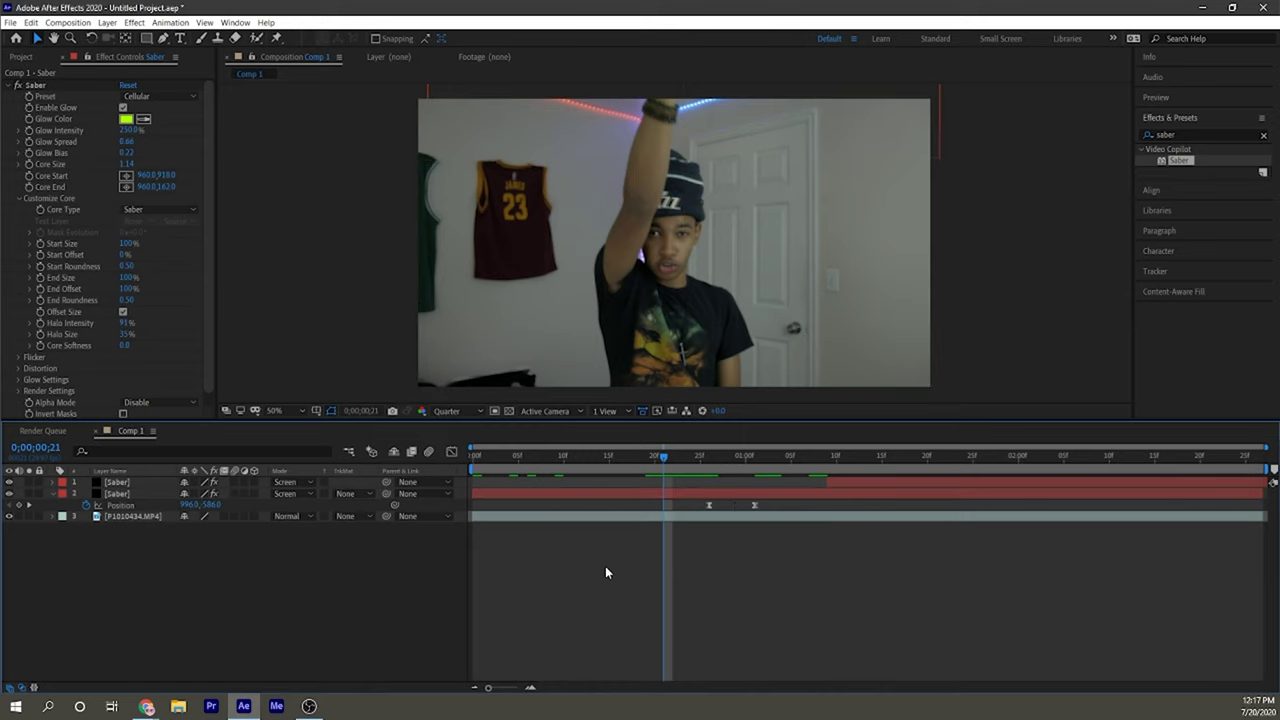
pyautogui.click(692, 464)
pyautogui.press('space')
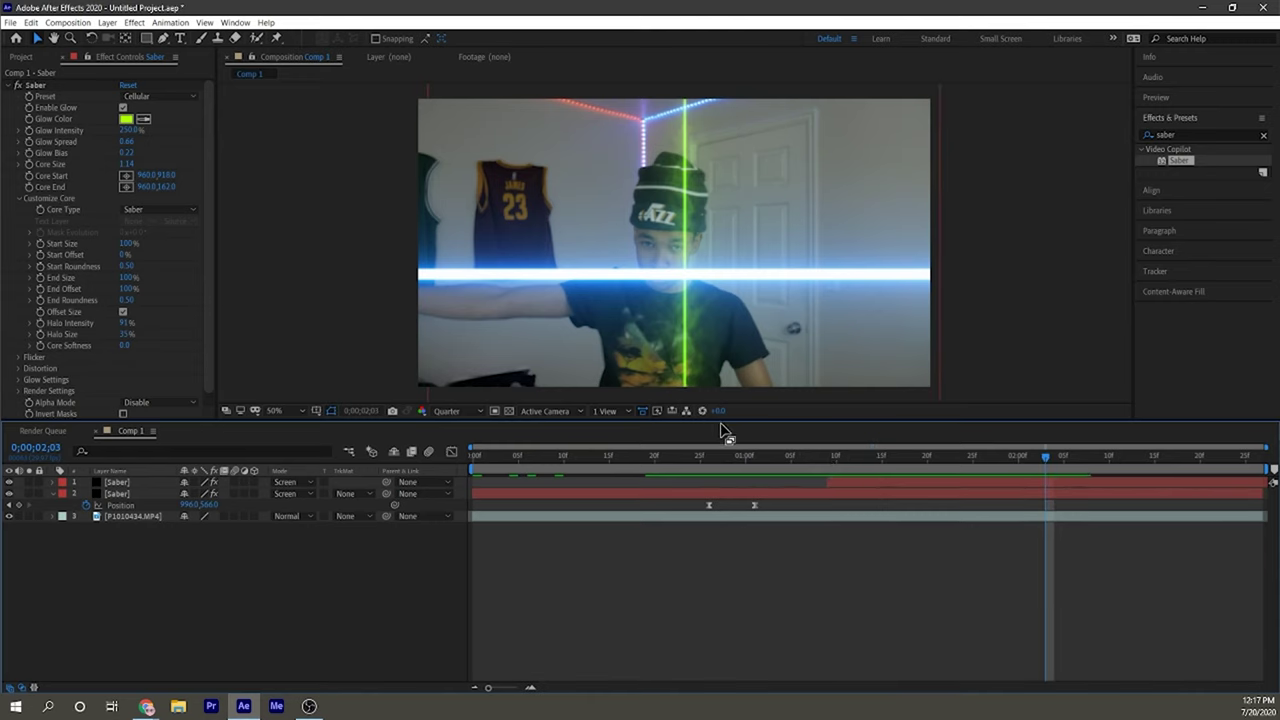
pyautogui.moveTo(718, 455)
pyautogui.mouseDown()
pyautogui.moveTo(672, 455)
pyautogui.moveTo(700, 455)
pyautogui.mouseUp()
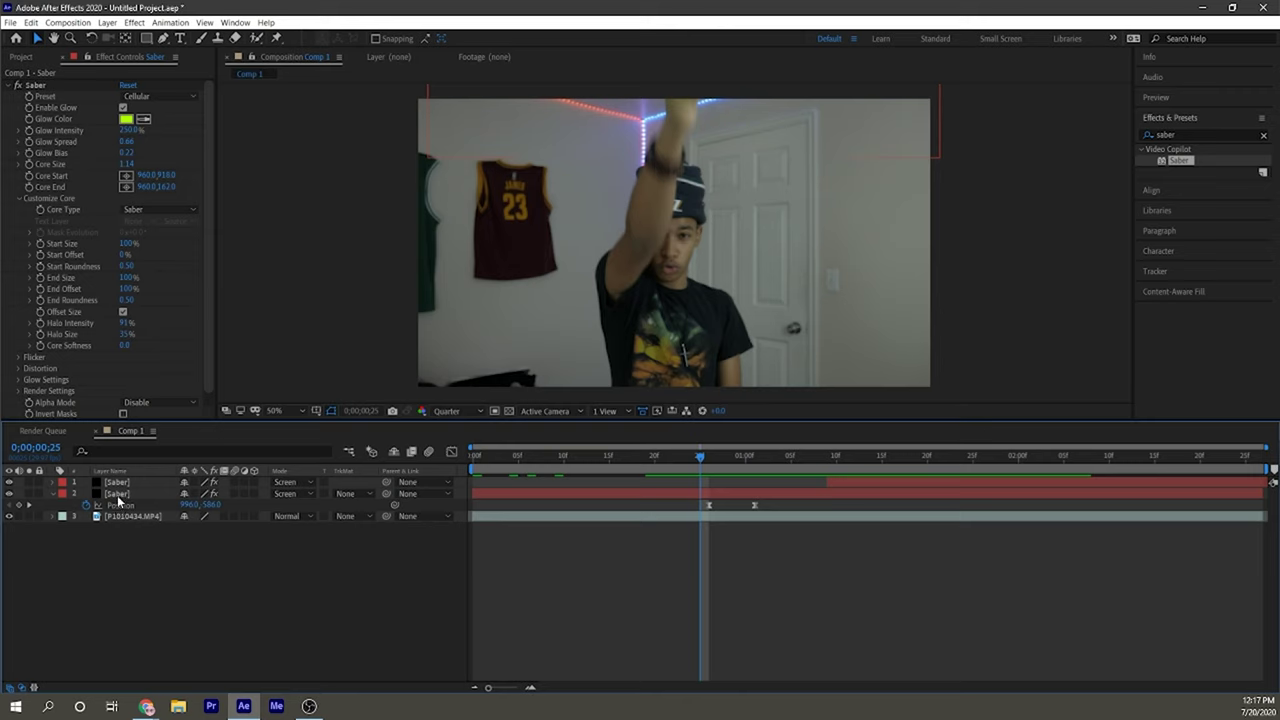
# Keyframe the top Saber's Position at 1;24 and slide its beam into frame at 2;00
pyautogui.click(299, 408)
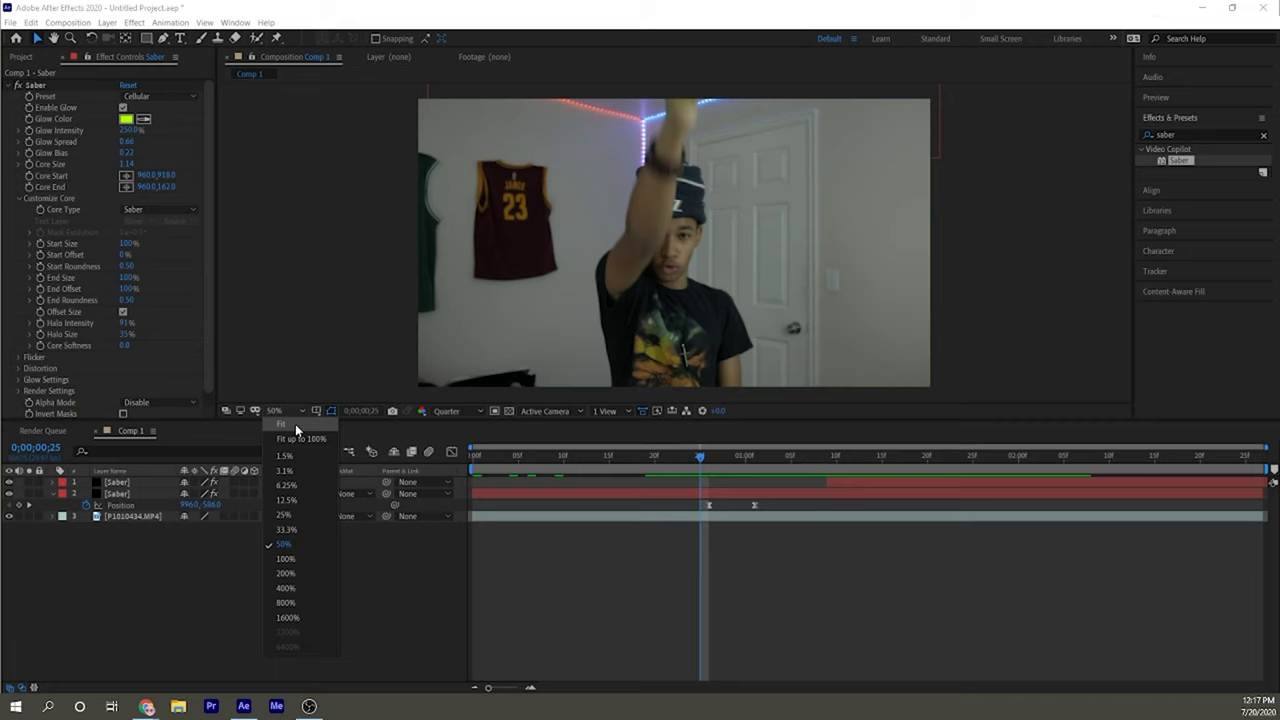
pyautogui.click(295, 424)
pyautogui.moveTo(712, 454); pyautogui.dragTo(857, 456)
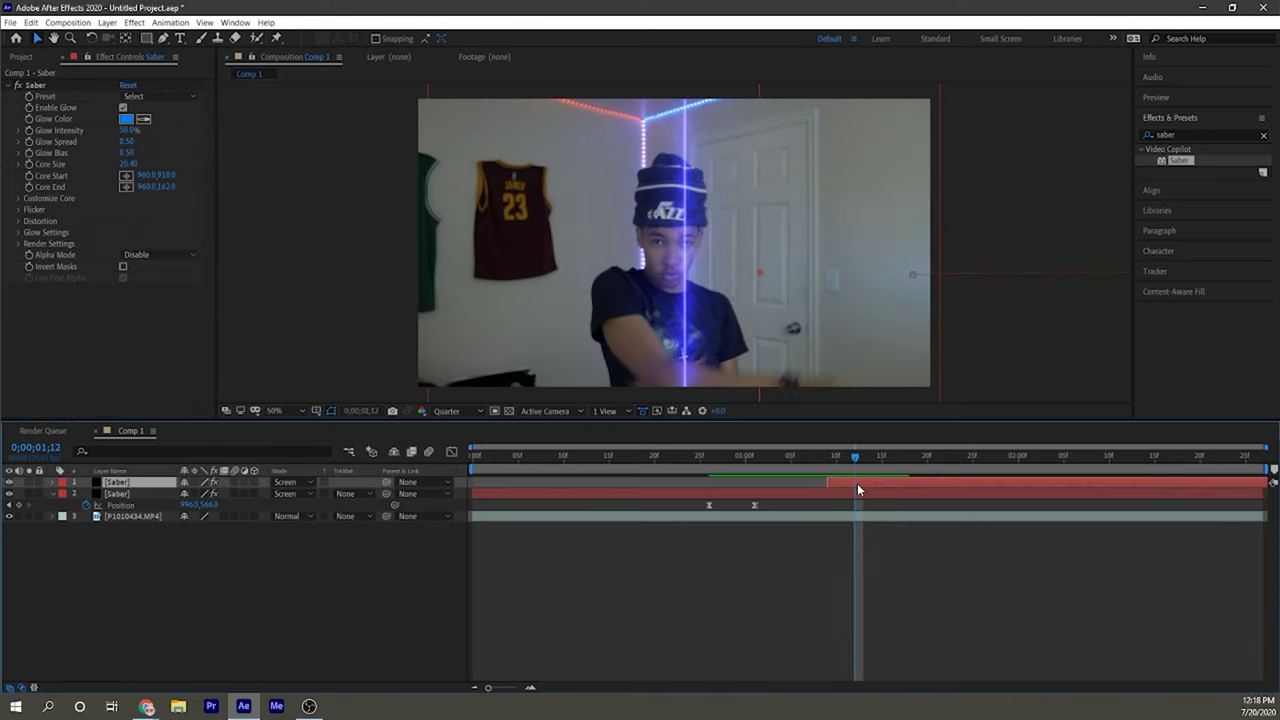
pyautogui.click(963, 455)
pyautogui.press('p')
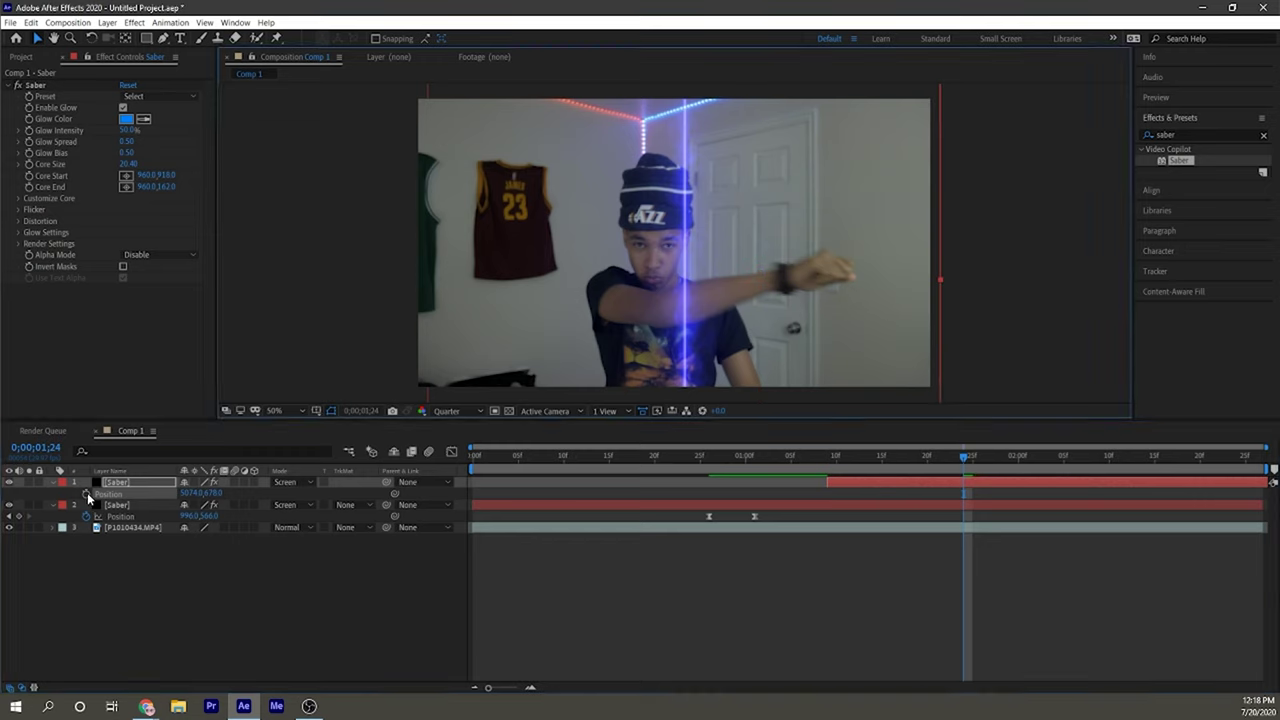
pyautogui.click(87, 492)
pyautogui.moveTo(963, 455); pyautogui.dragTo(1018, 455)
pyautogui.moveTo(940, 262); pyautogui.dragTo(985, 279)
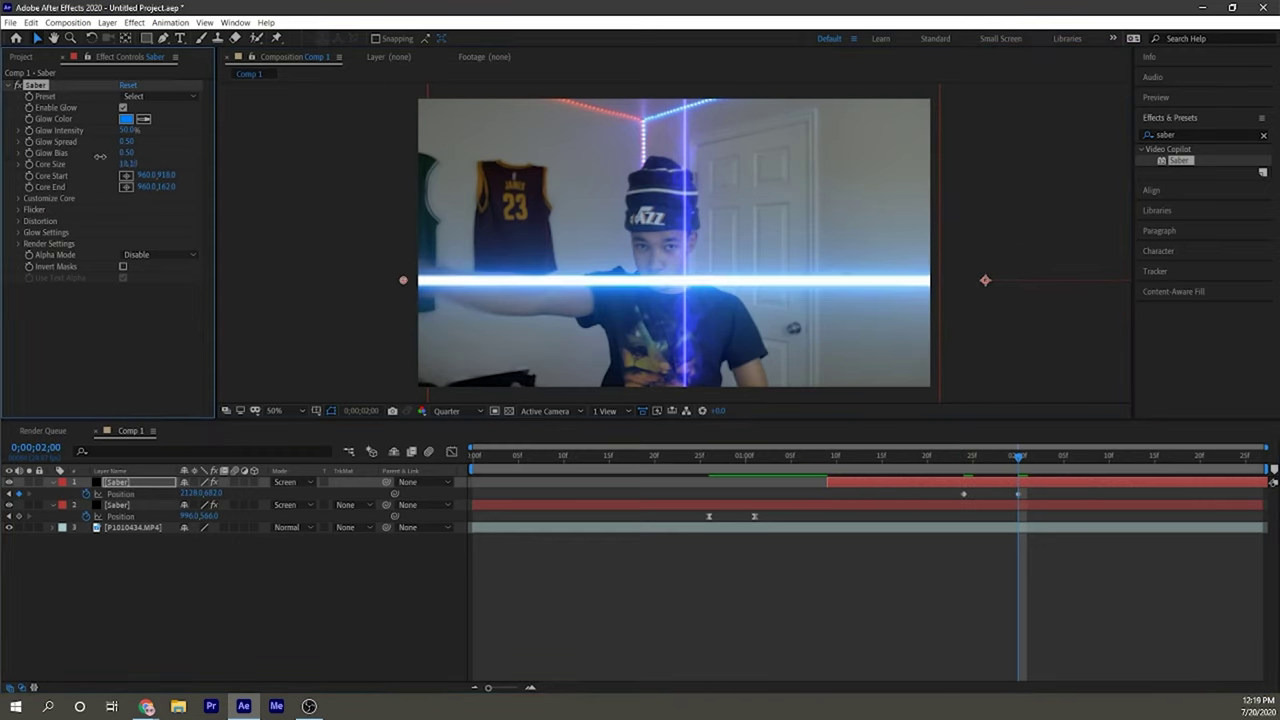
# Try a red glow colour, then apply the Fire preset to the horizontal beam
pyautogui.click(126, 118)
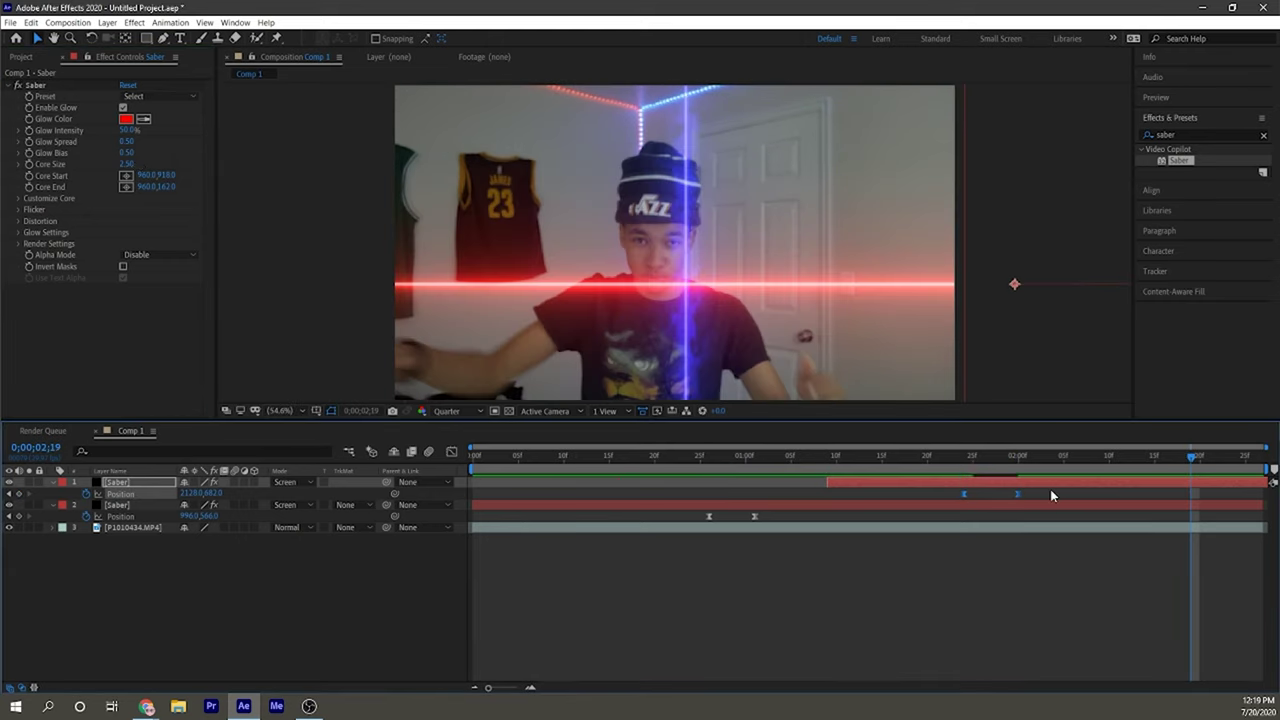
pyautogui.click(160, 96)
pyautogui.click(200, 197)
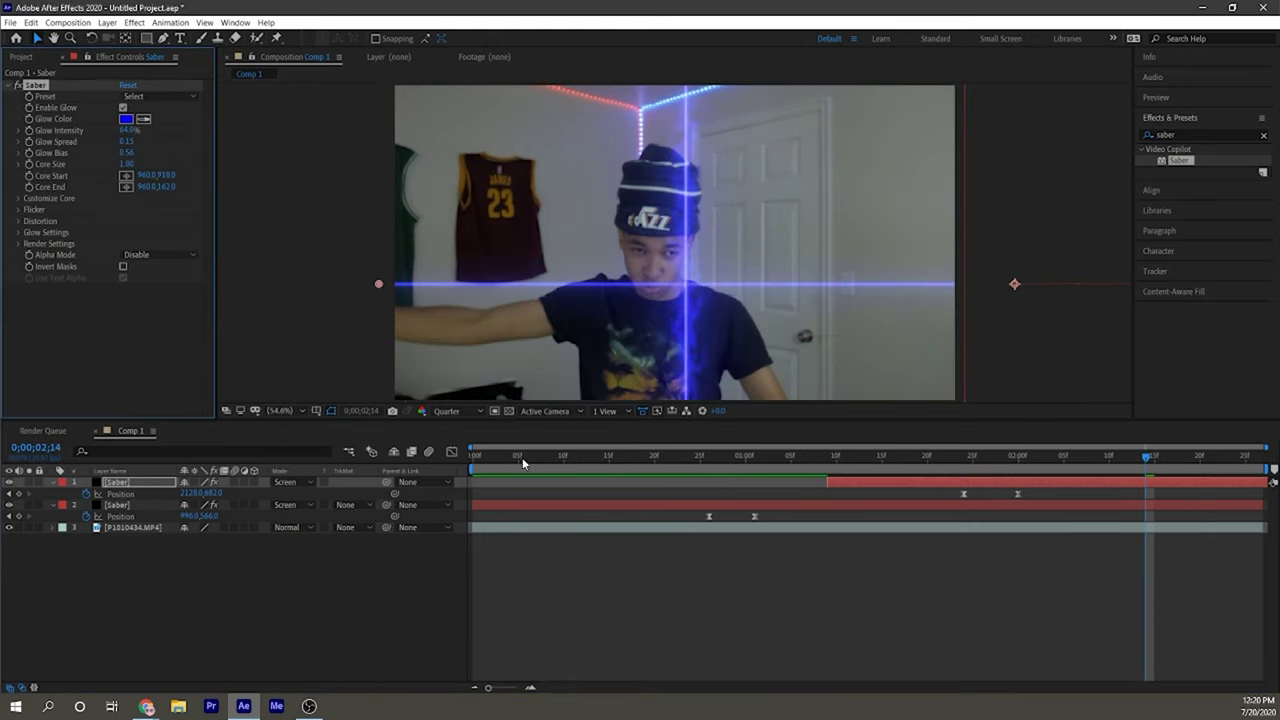
pyautogui.press('Home')
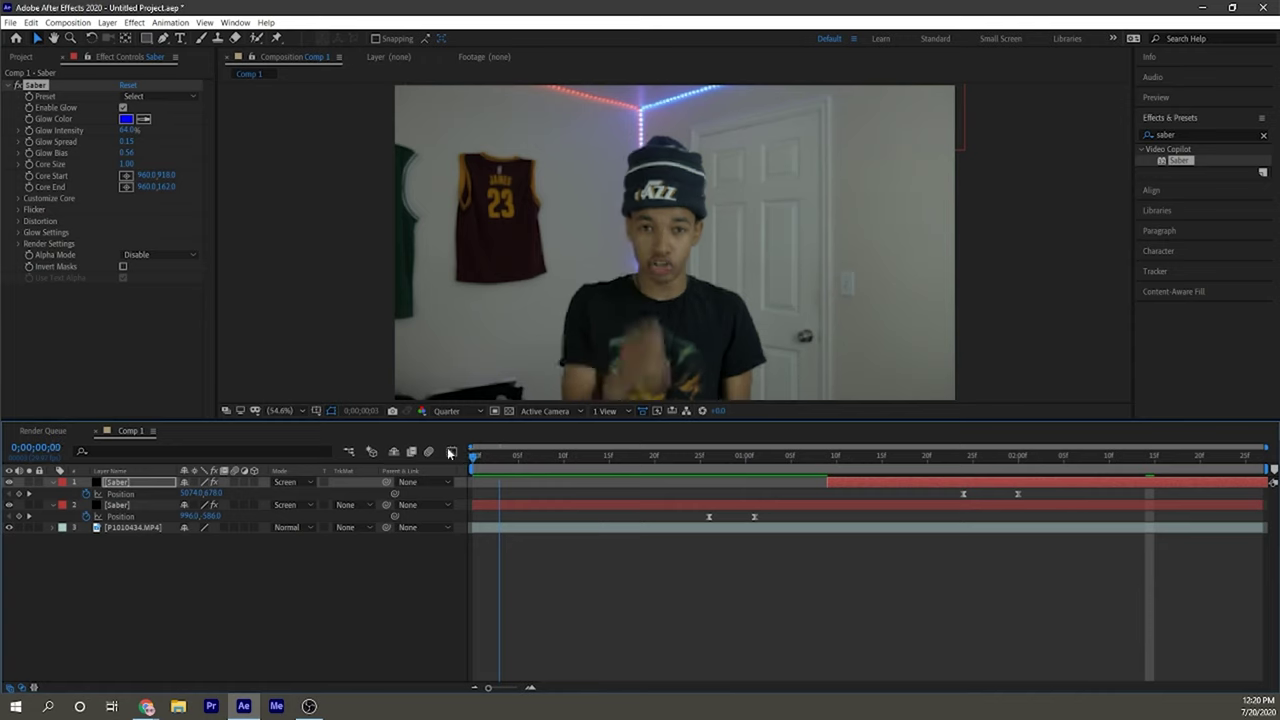
pyautogui.press('space')
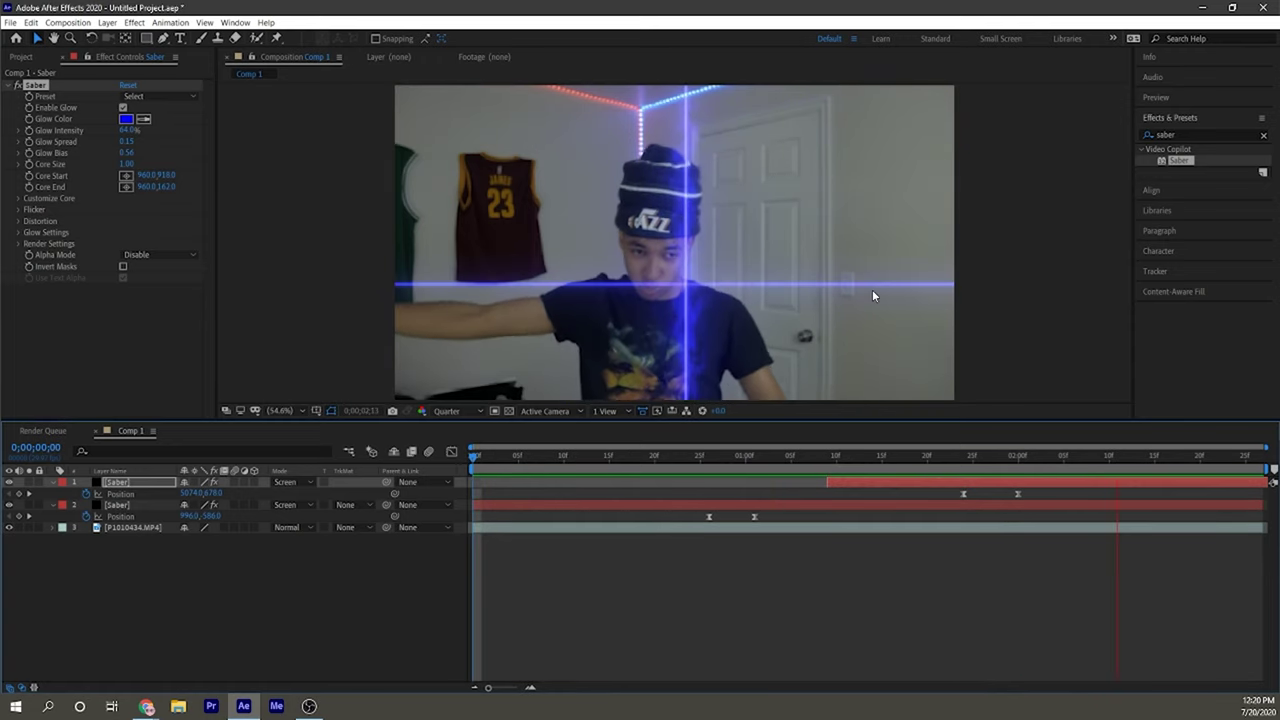
pyautogui.press('space')
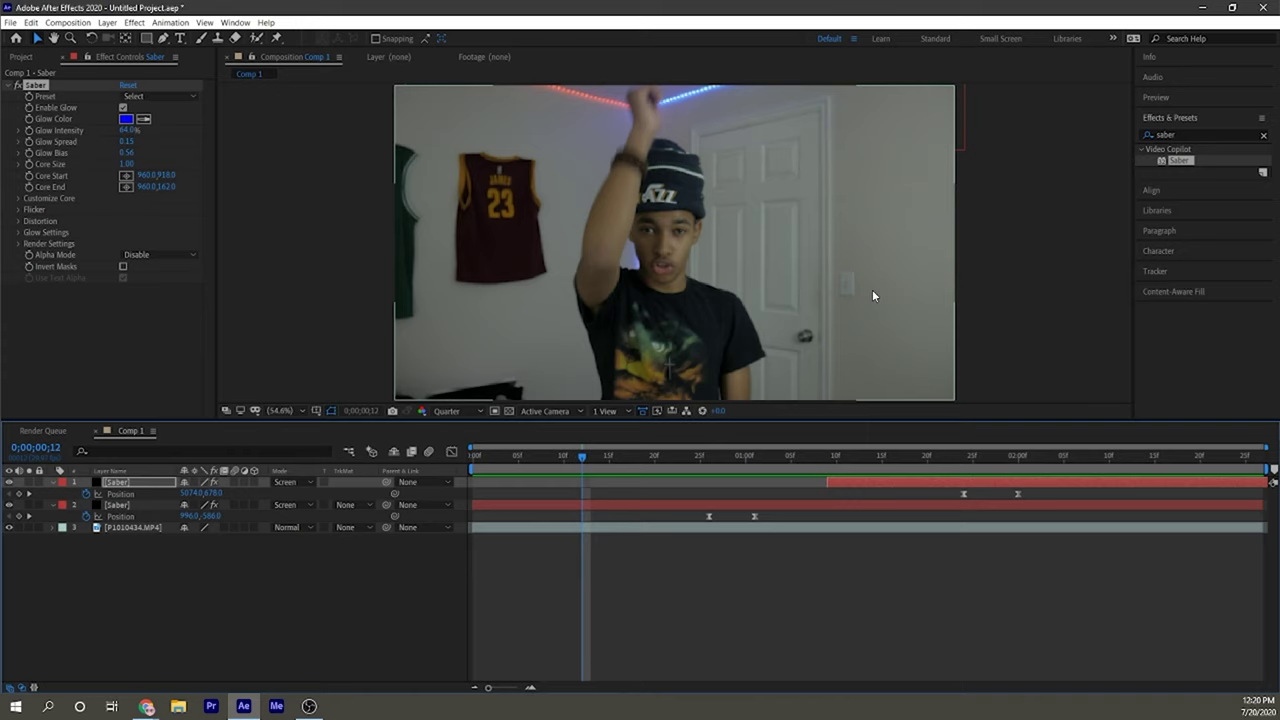